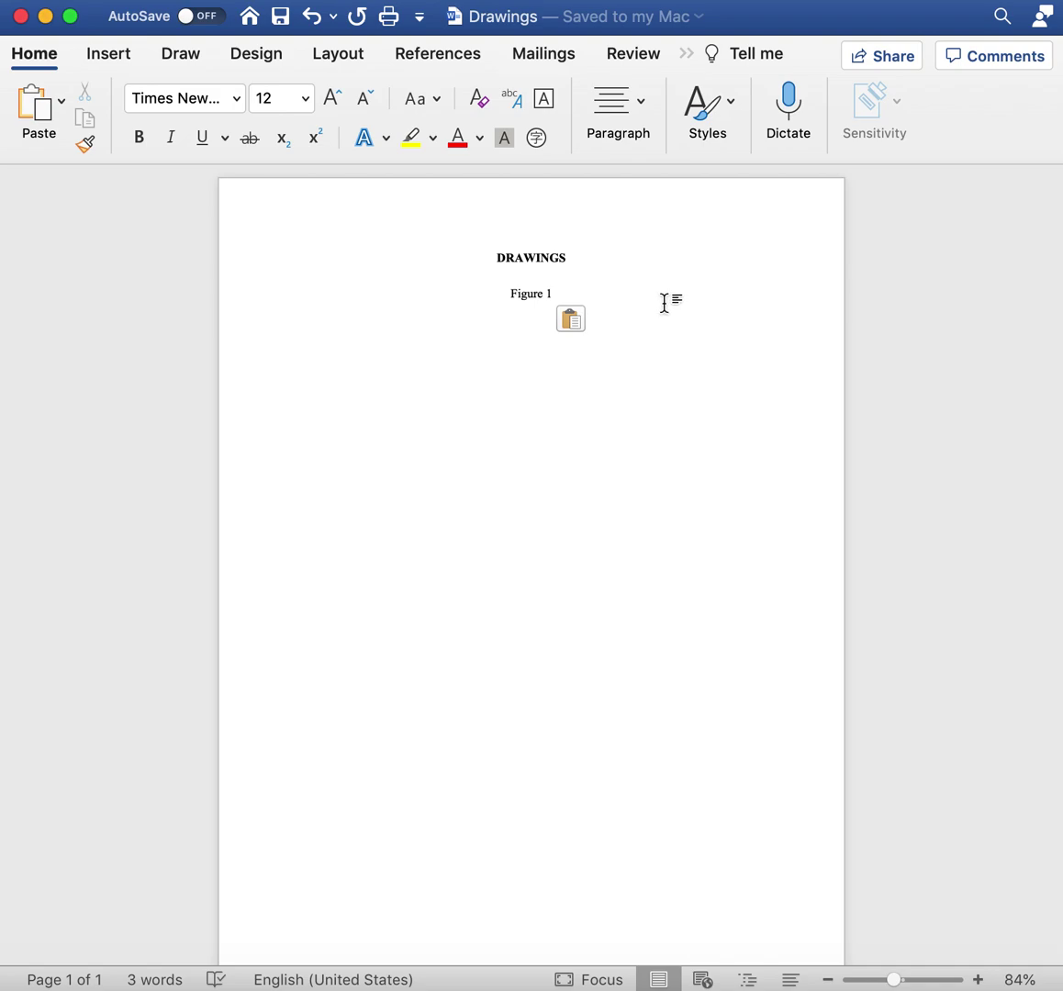
- Add an empty line directly below the 'Figure 1' caption
key("Return")
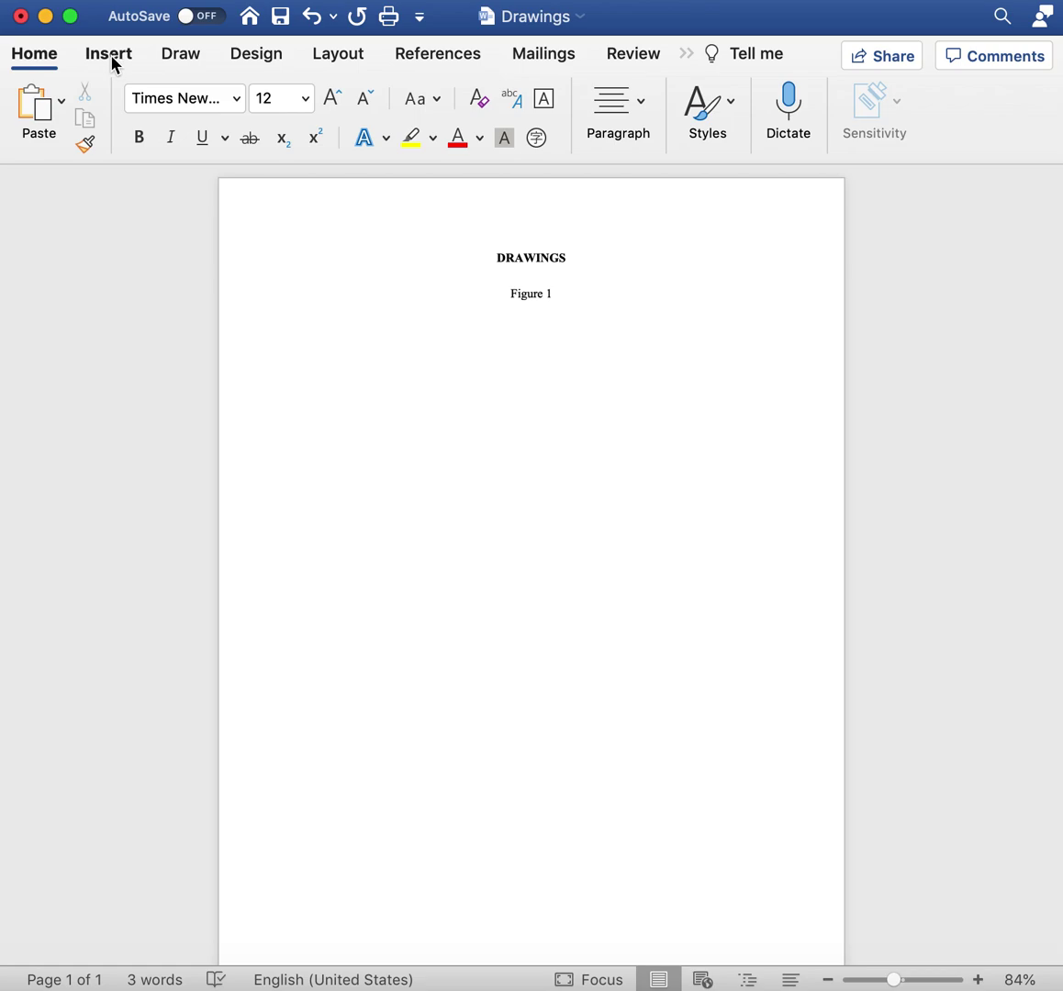
- Draw a text box rectangle below the Figure 1 caption
left_click(111, 58)
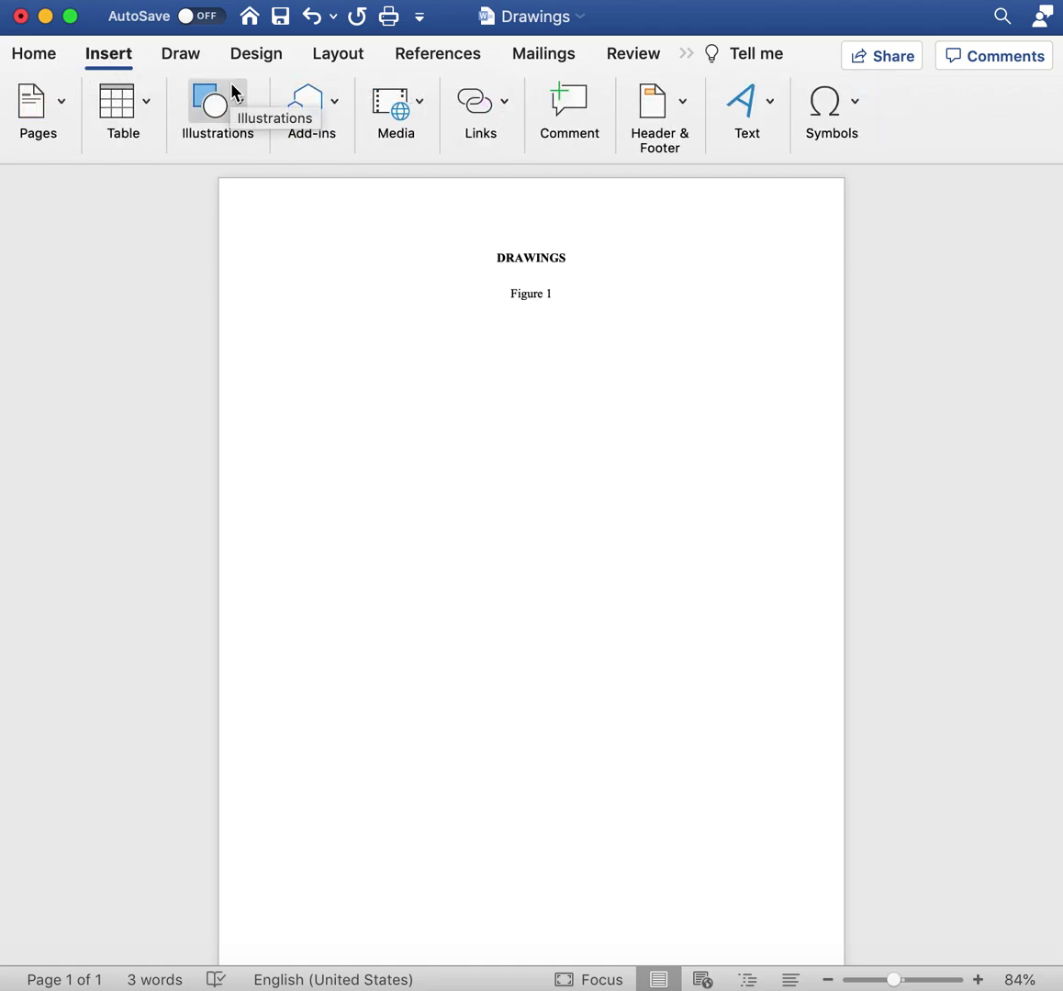
left_click(758, 105)
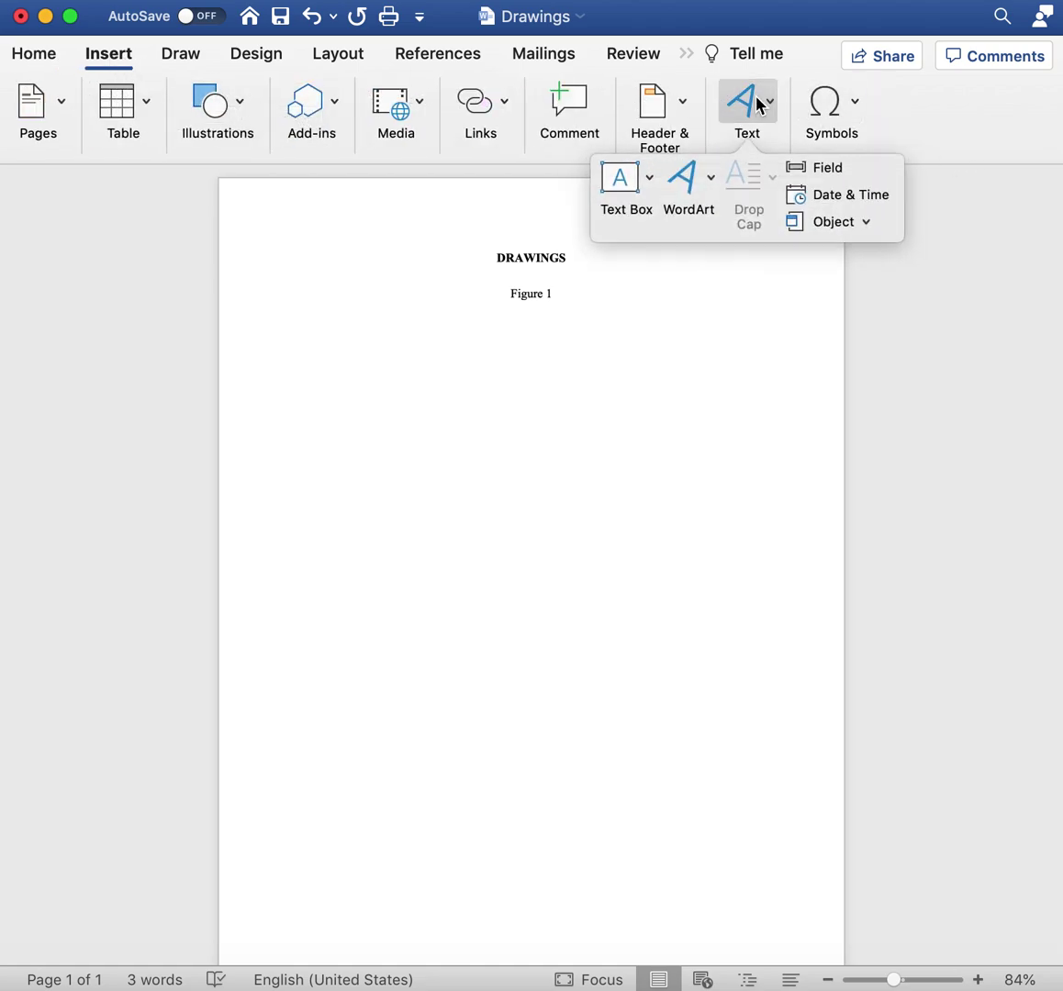
left_click(646, 180)
left_click(710, 221)
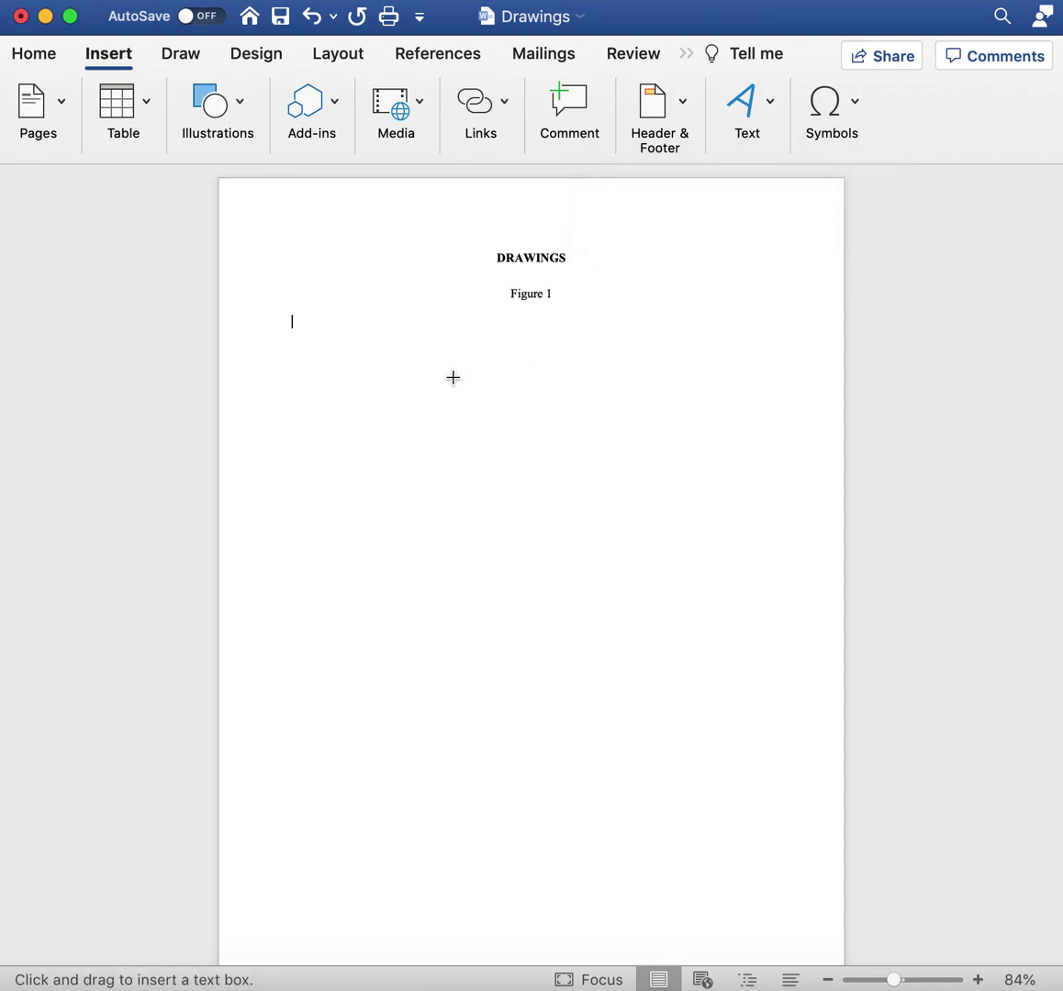
left_click_drag(441, 346, 628, 425)
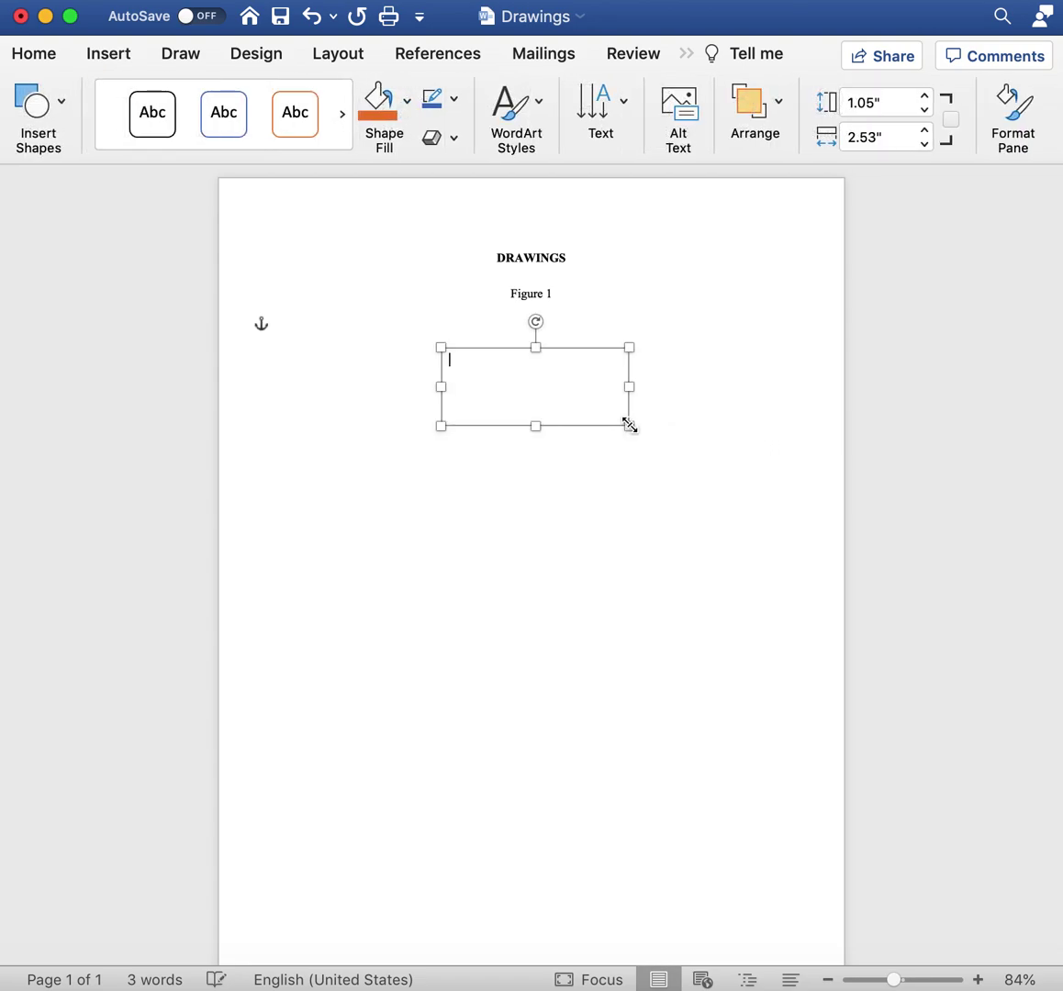
- Paste two copies of the box and stack all three evenly in a vertical column
left_click(690, 434)
left_click(595, 424)
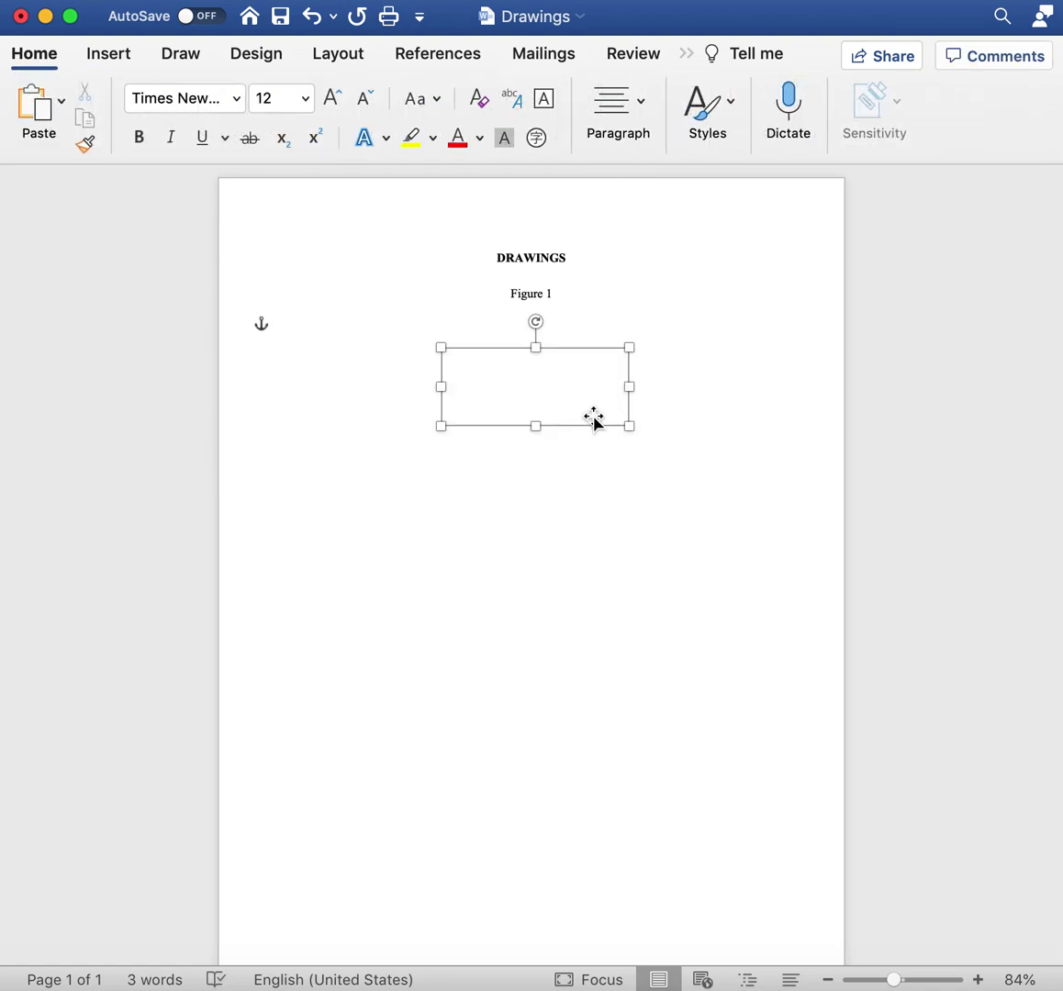
key("super+v")
key("super+v")
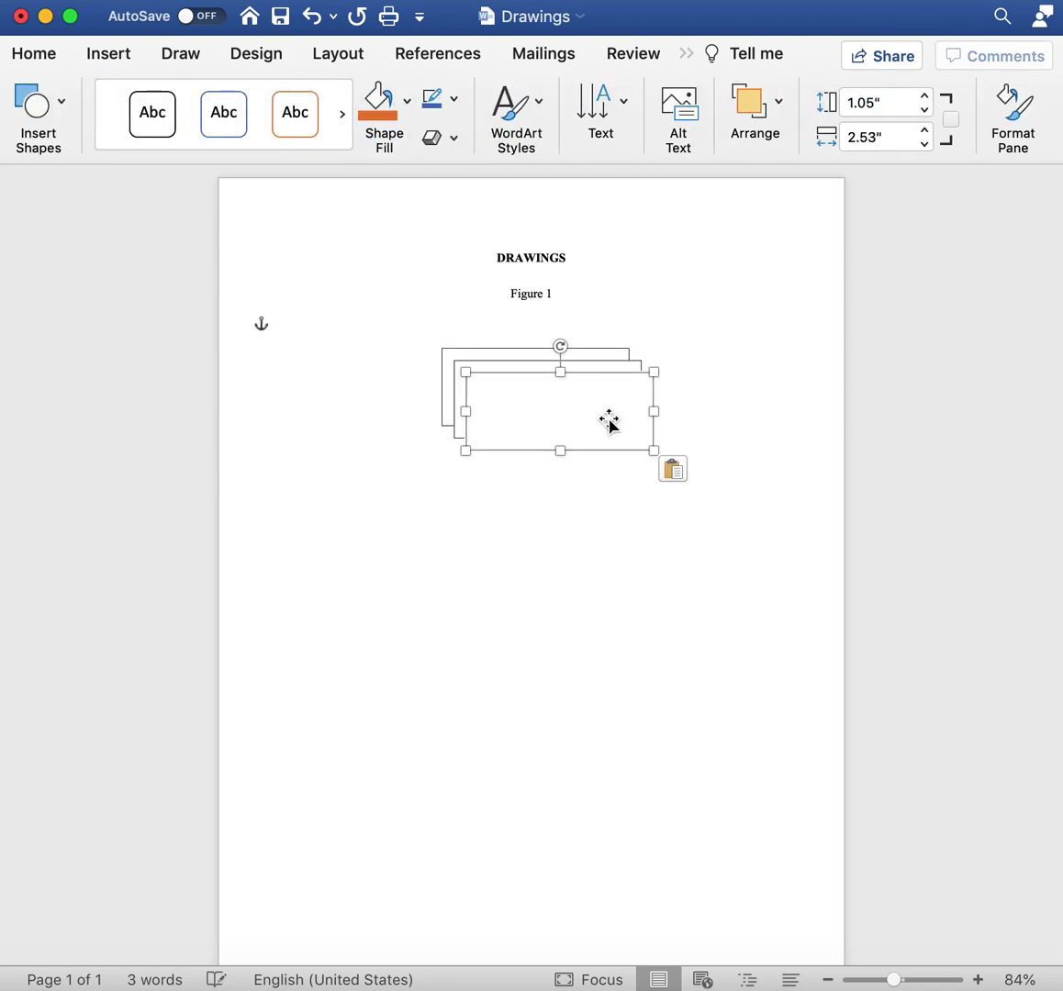
left_click_drag(610, 422, 597, 597)
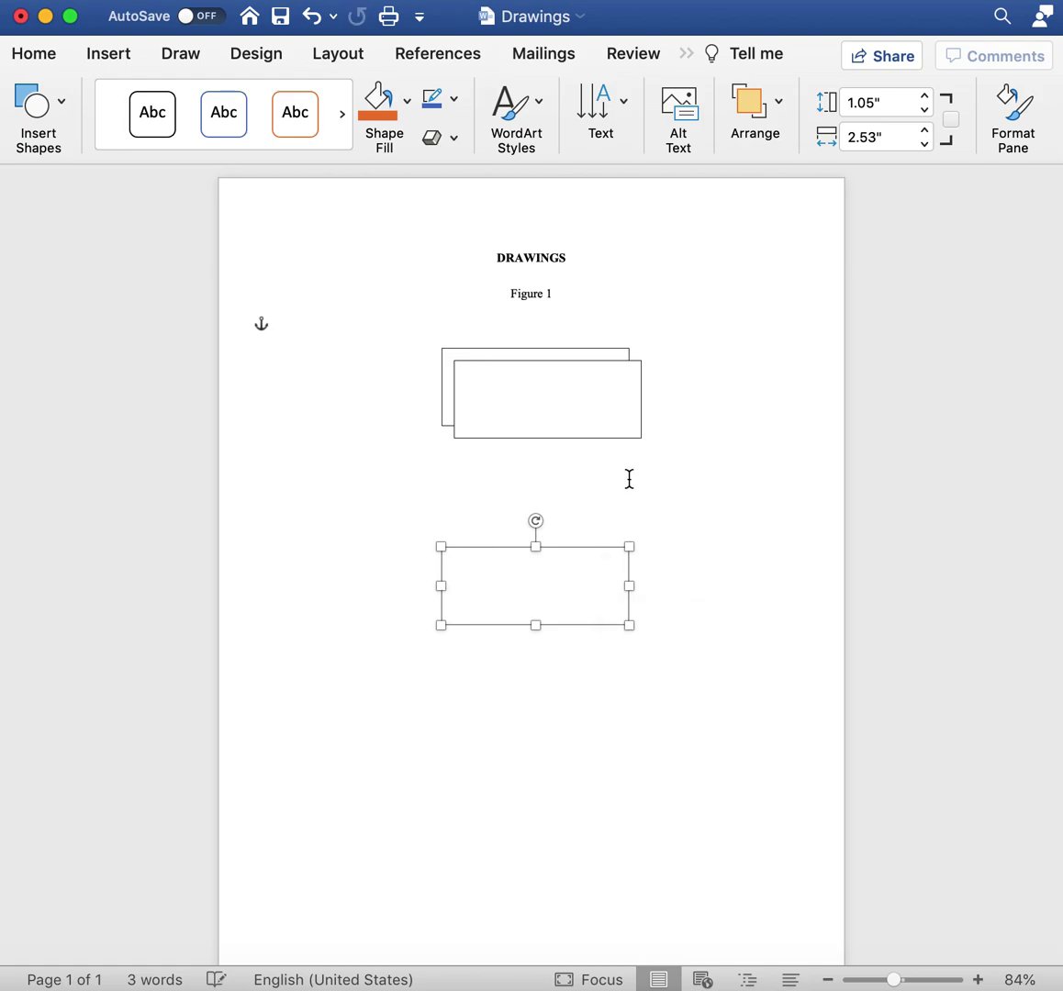
left_click_drag(624, 423, 615, 510)
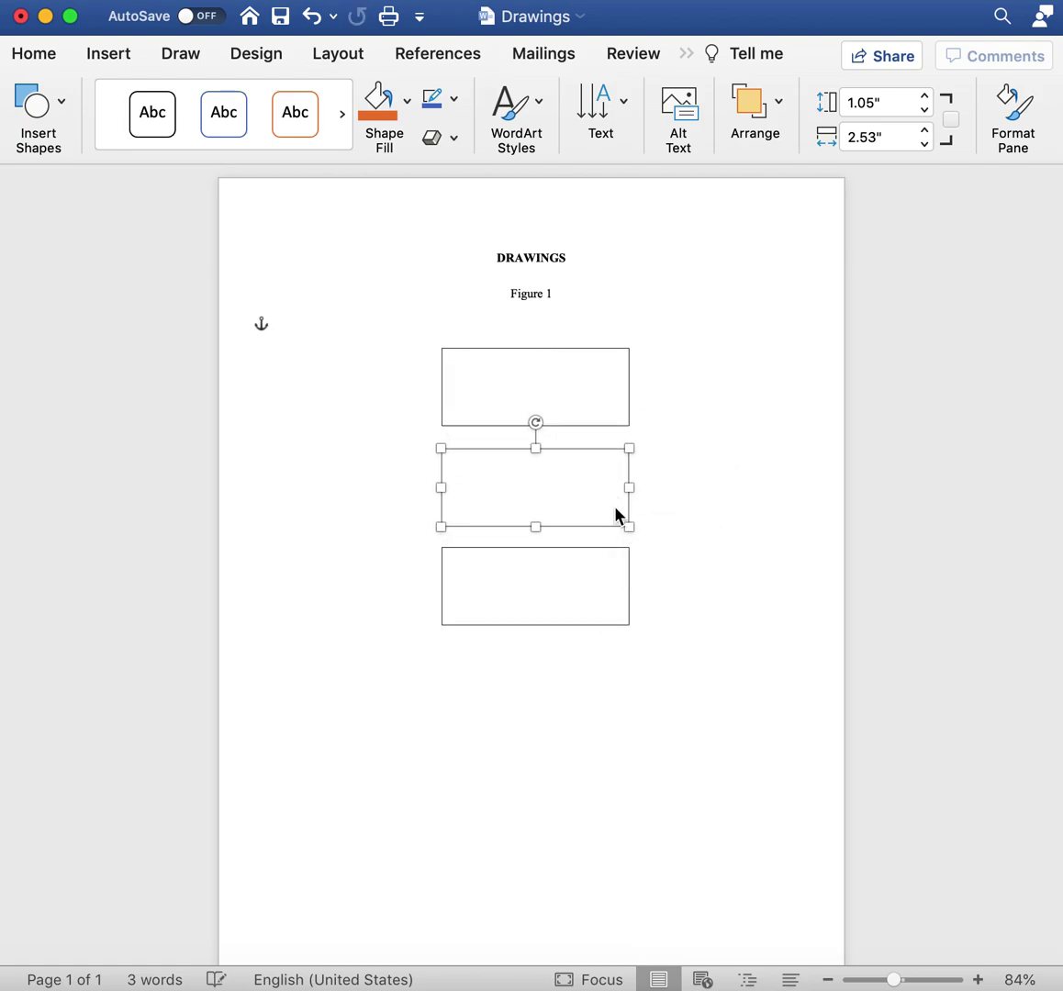
mouse_move(598, 574)
left_mouse_down()
mouse_move(597, 587)
mouse_move(597, 578)
left_mouse_up()
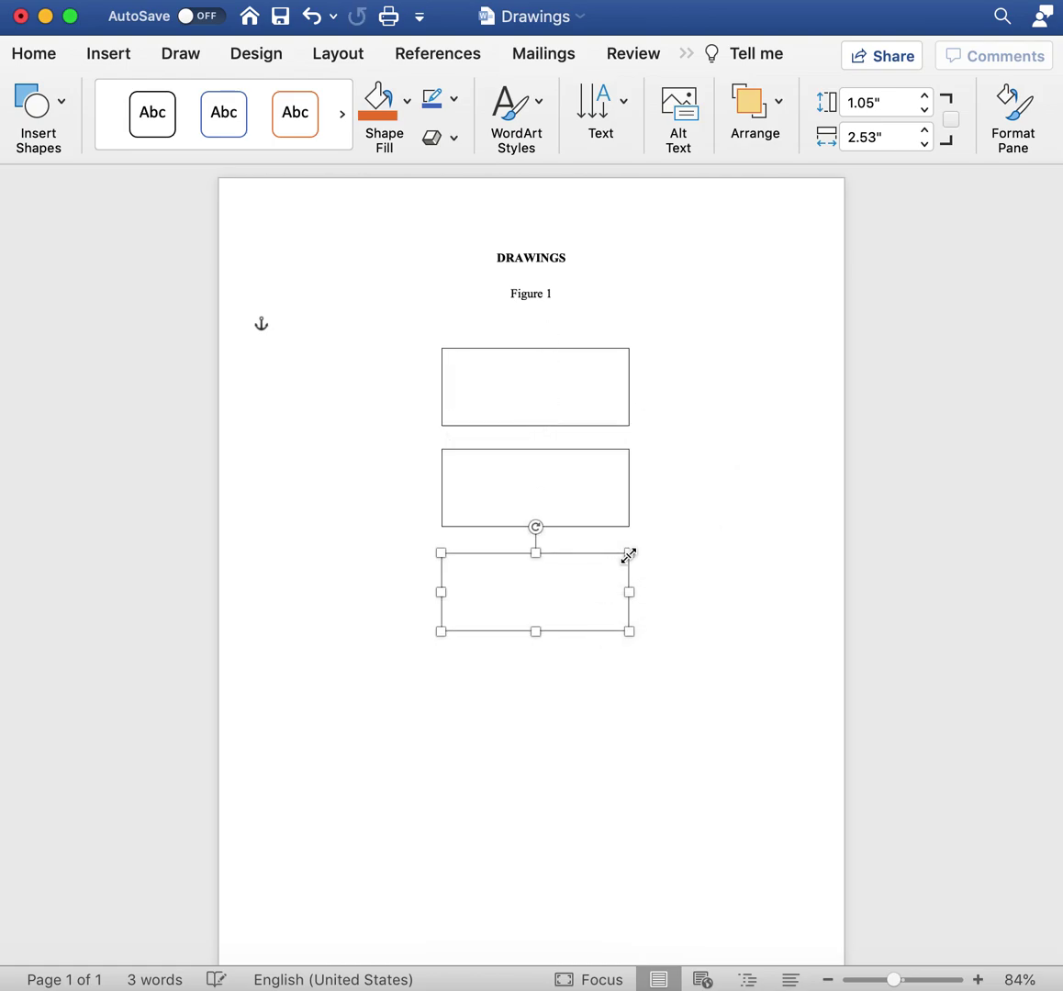
left_click(663, 531)
- Draw a plain black arrow from the top box down to the middle box
left_click(110, 53)
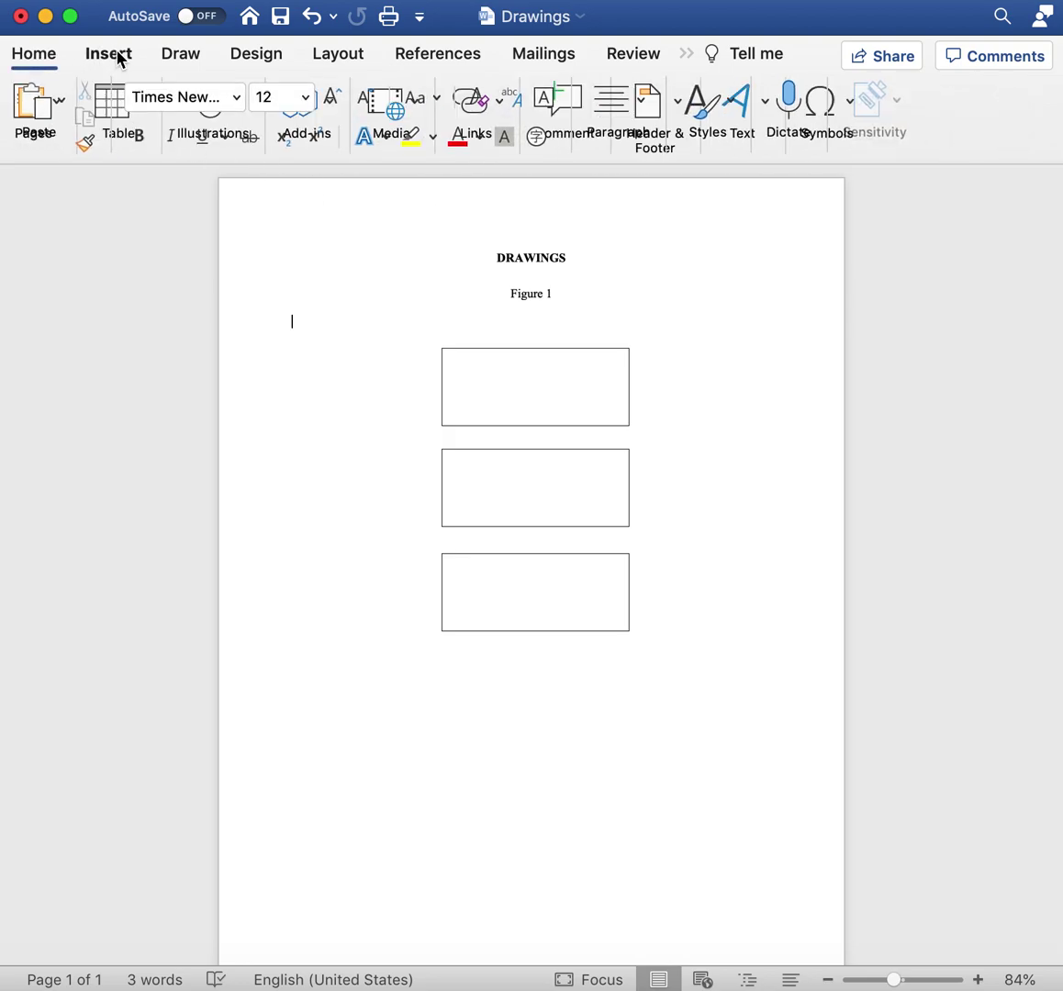
left_click(220, 103)
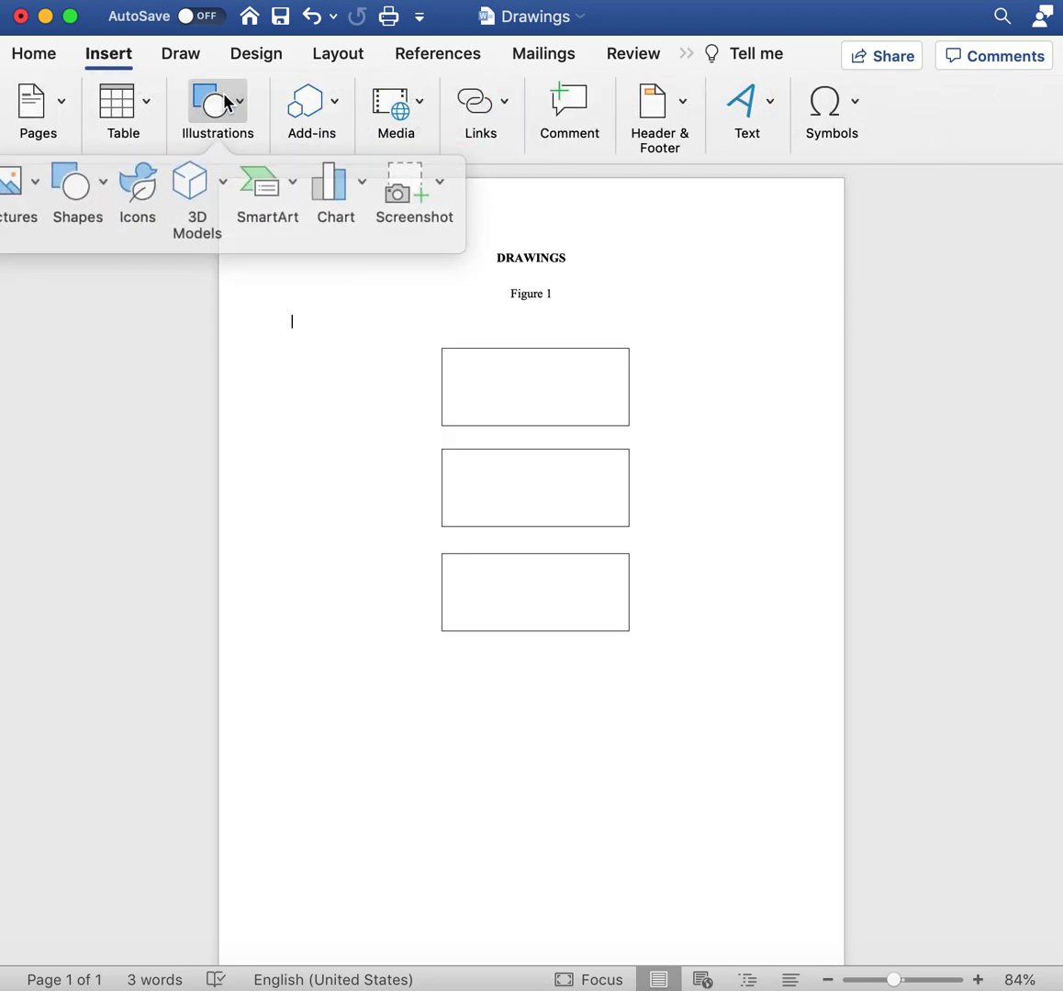
left_click(109, 195)
left_click(209, 257)
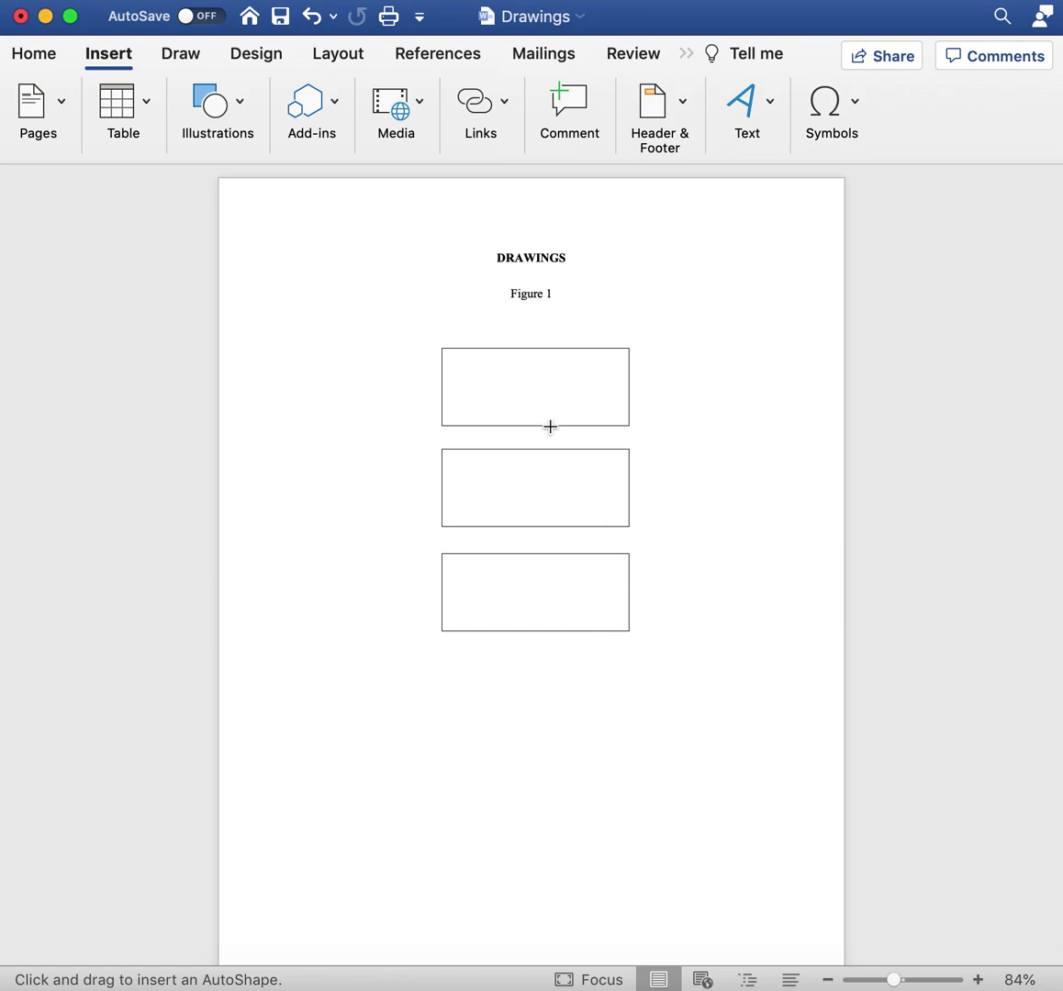
left_click_drag(536, 426, 536, 449)
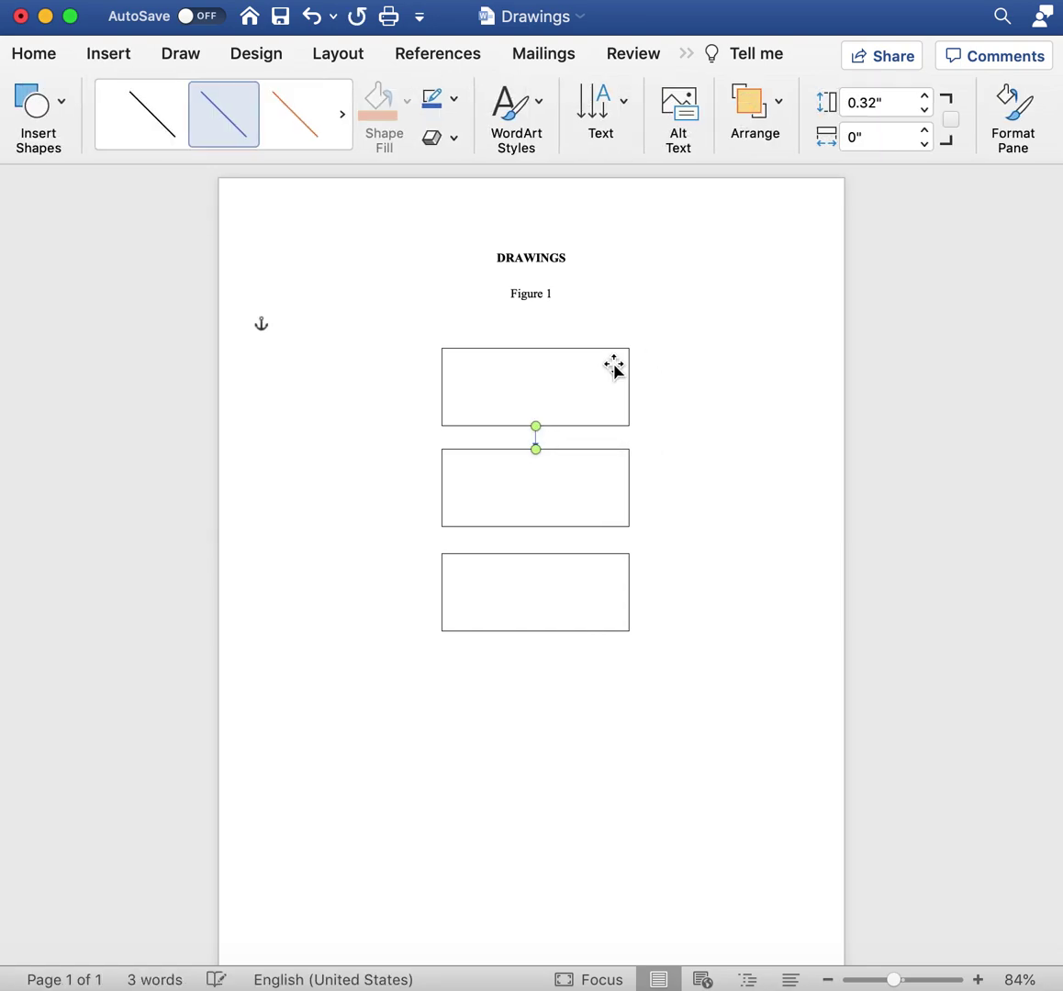
left_click(171, 140)
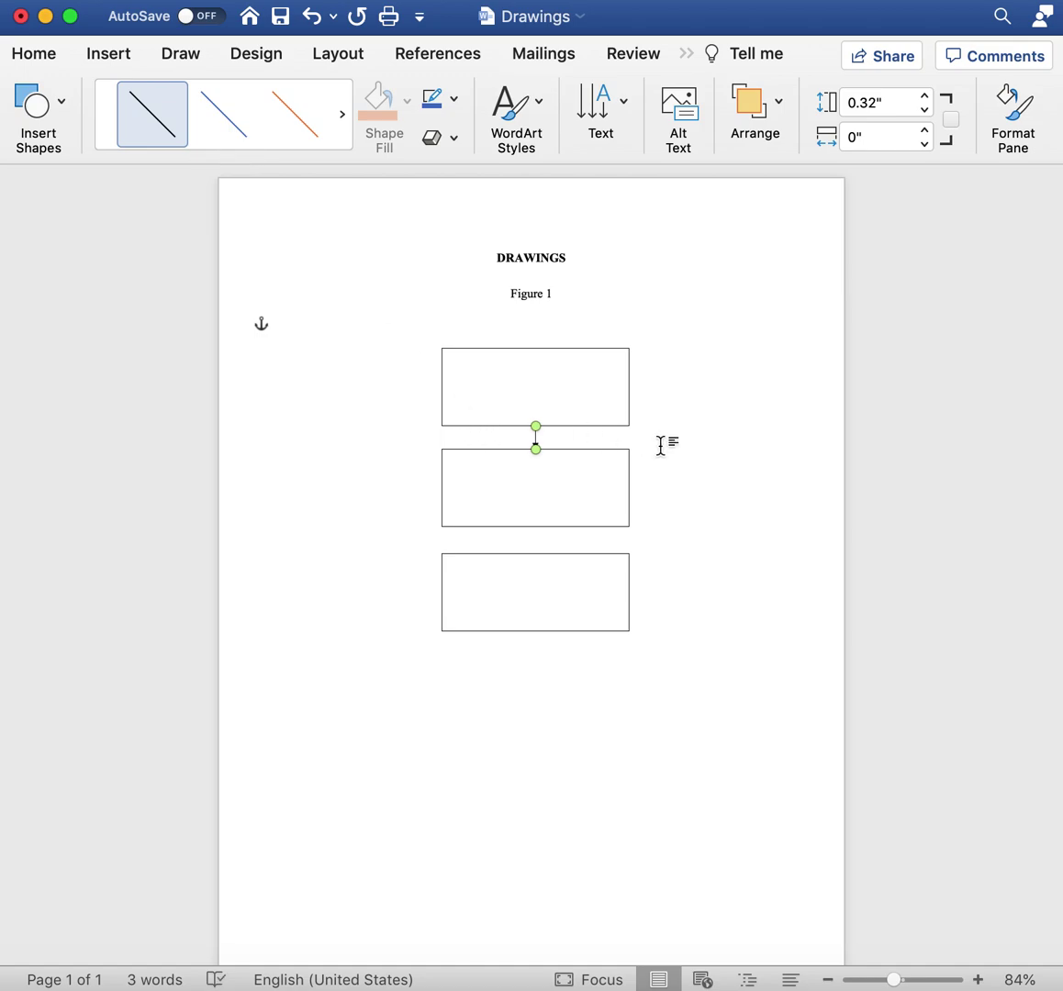
- Duplicate the arrow and place it between the middle and bottom boxes
key("super+v")
left_click(593, 439)
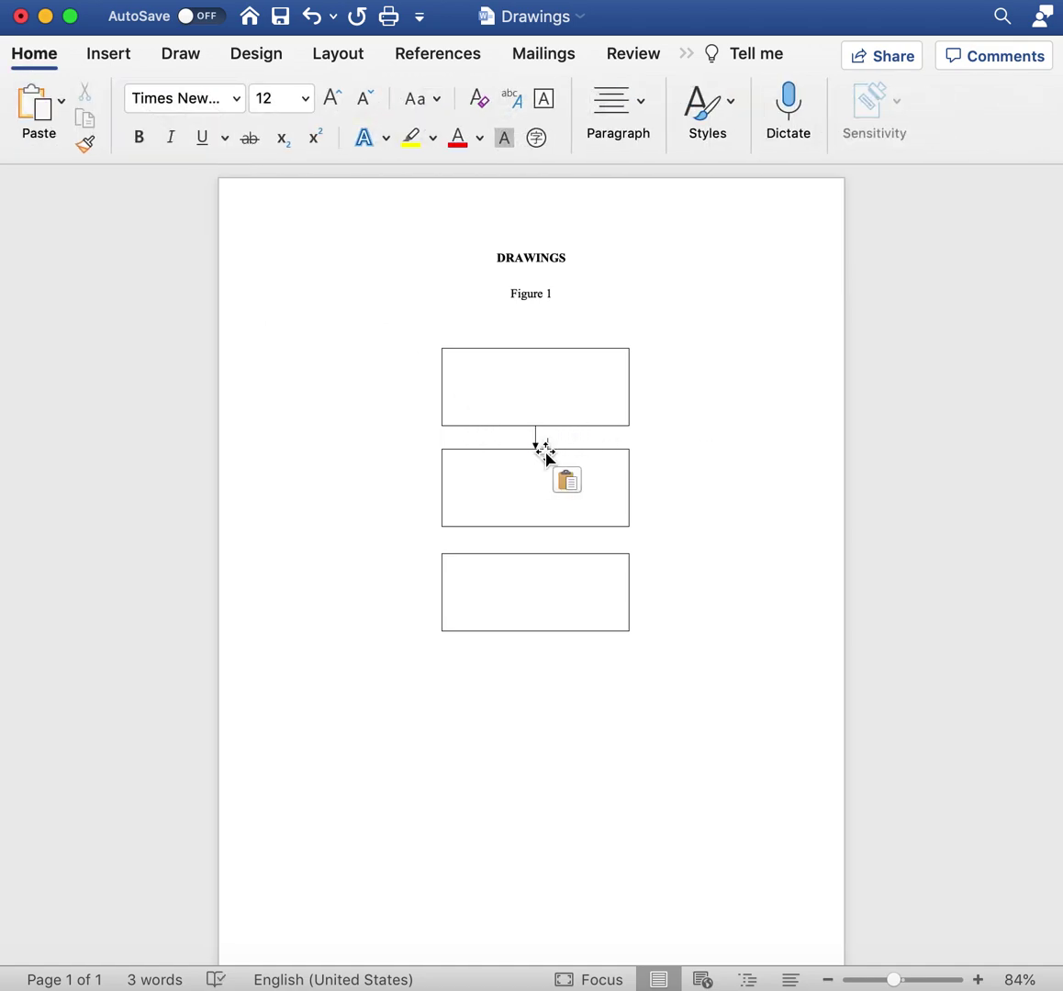
scroll(545, 455, "up", 2)
scroll(545, 455, "down", 1)
left_click_drag(545, 444, 533, 540)
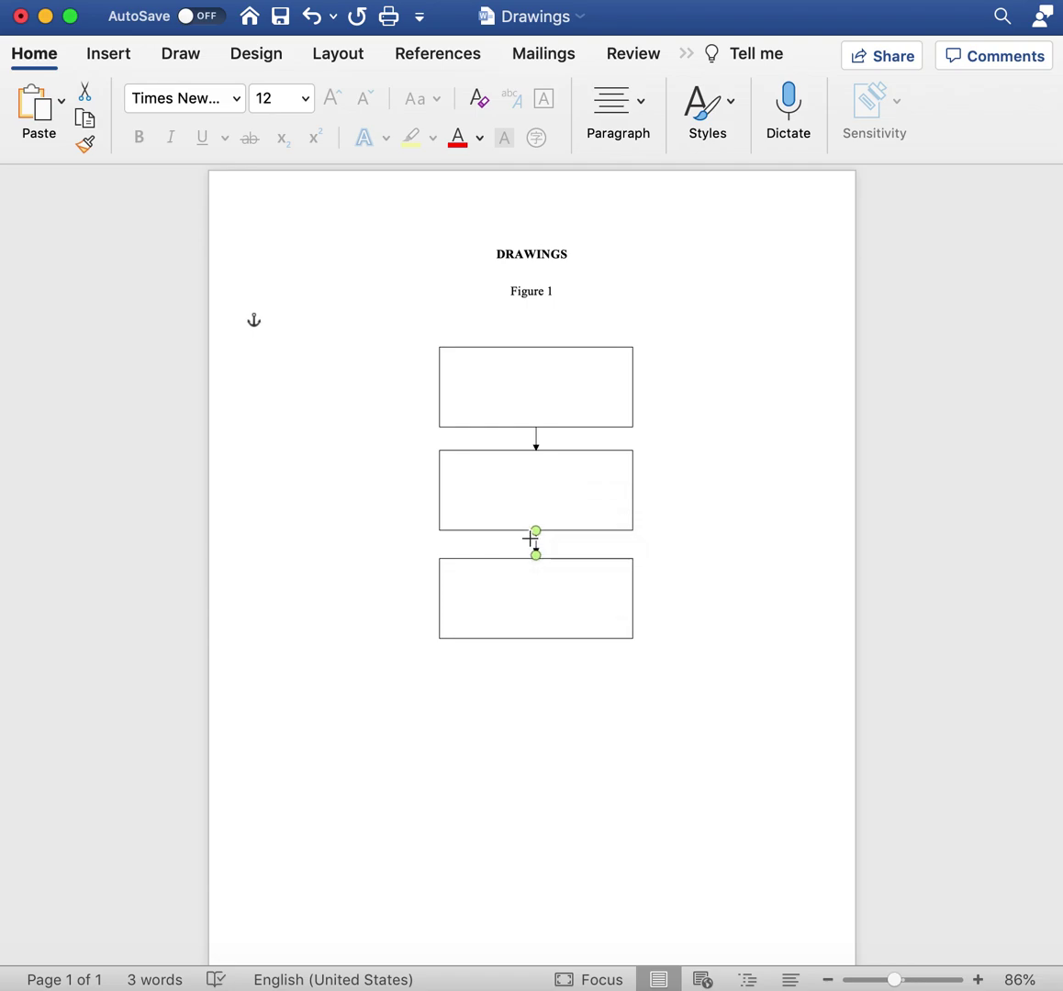
- Paste a trial fourth box below the bottom box and copy an arrow down to it
left_click(711, 531)
left_click(584, 520)
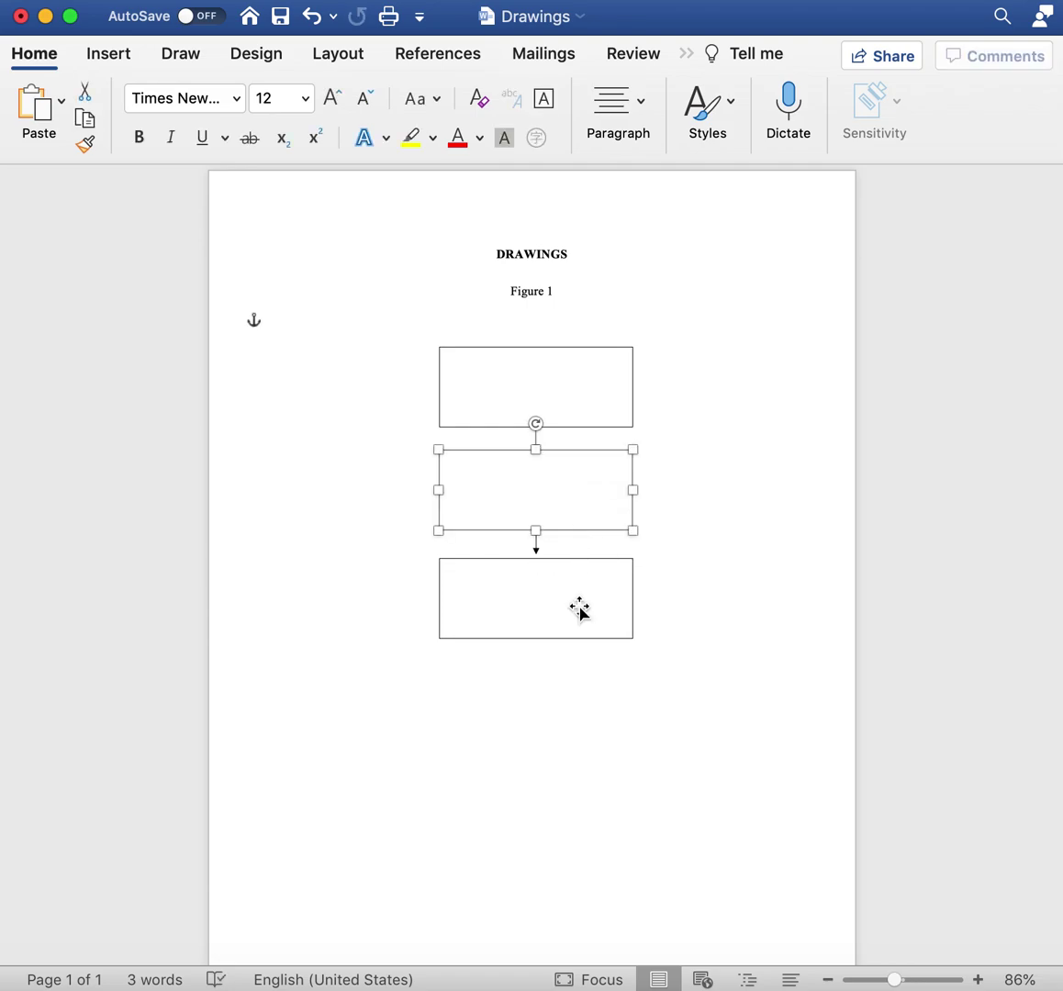
left_click(578, 609)
key("super+v")
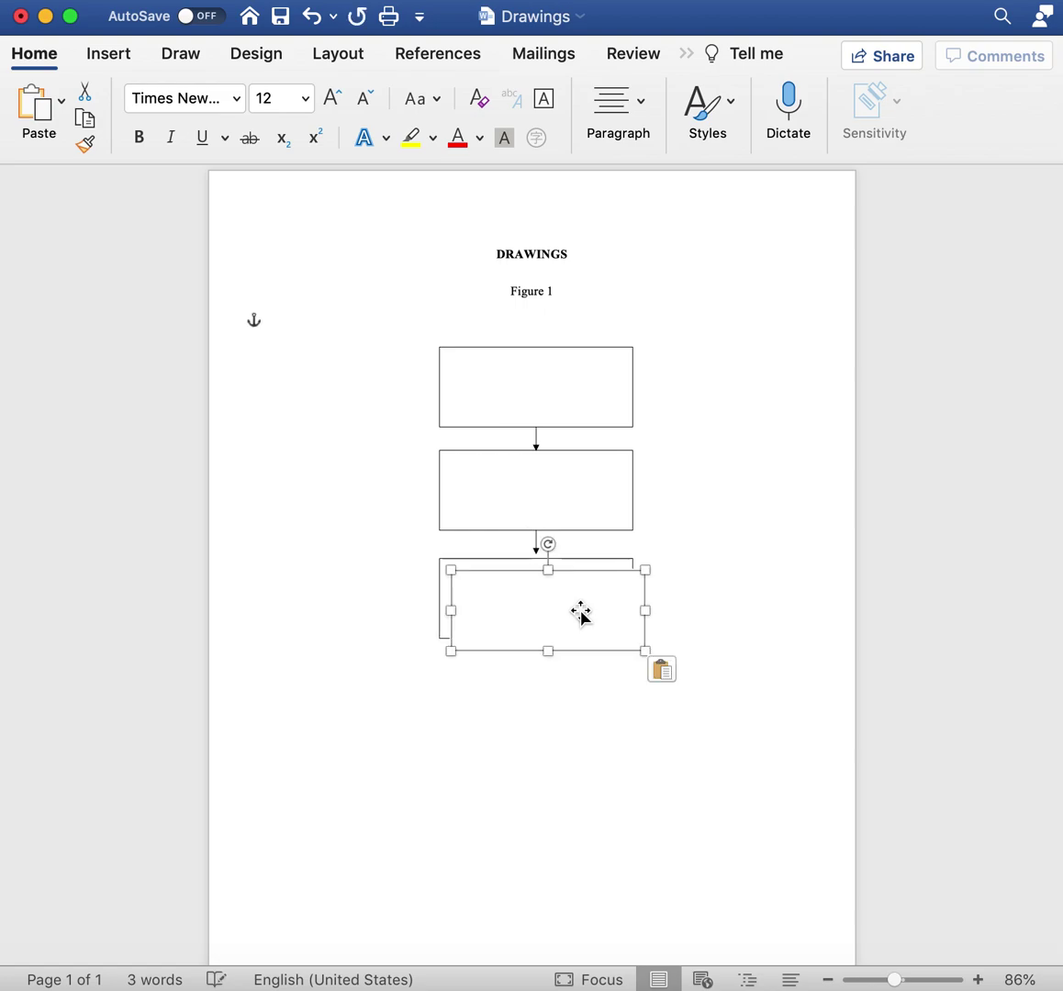
left_click_drag(581, 617, 564, 703)
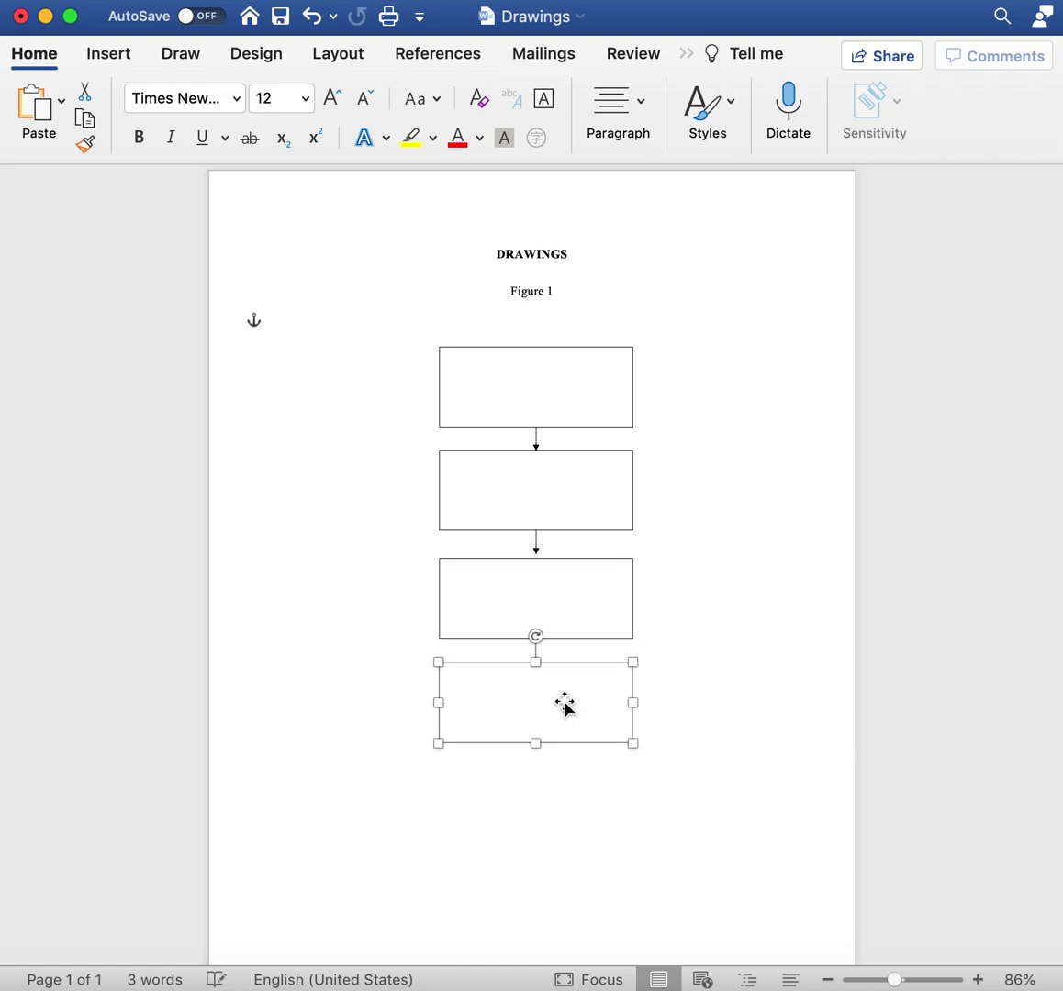
left_click(536, 545)
key("super+c")
key("super+v")
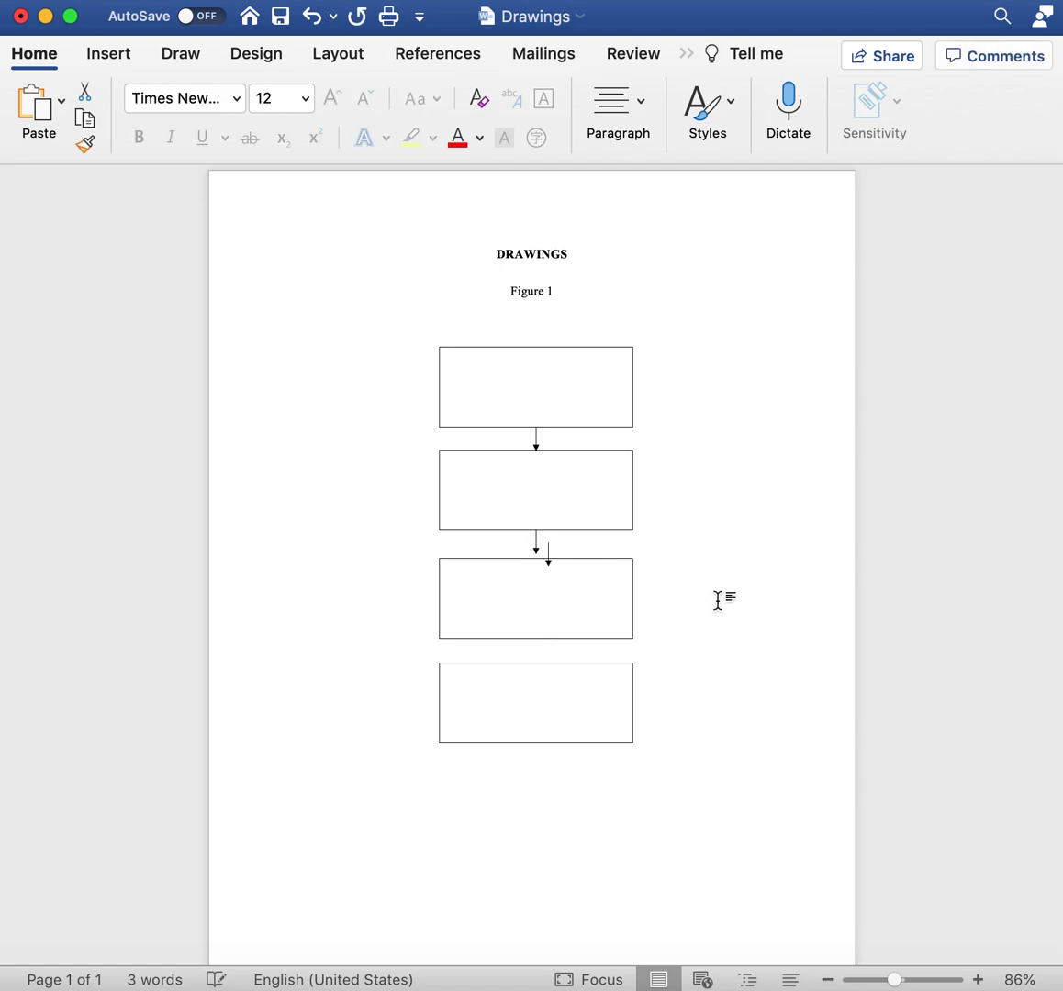
left_click_drag(547, 550, 536, 638)
left_click(727, 594)
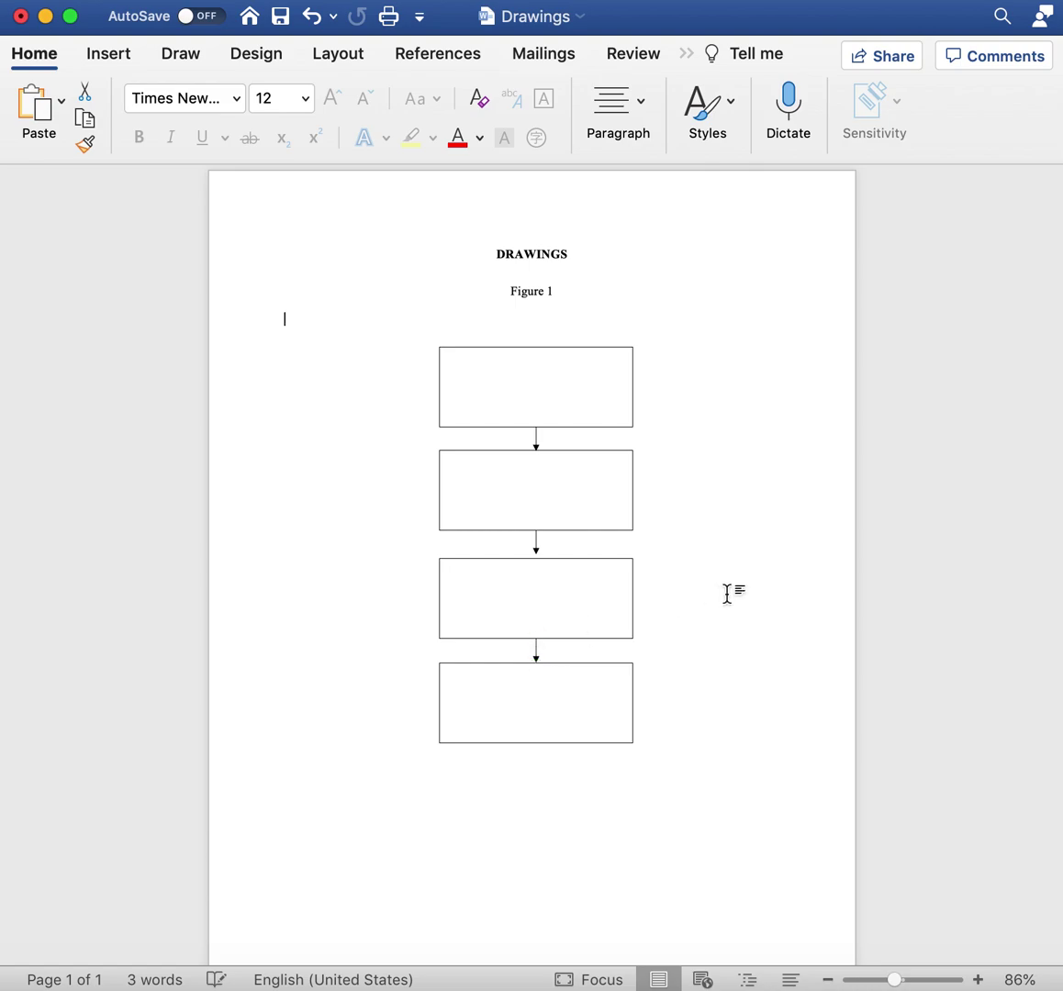
- Delete the trial fourth box and its arrow, and nudge the bottom box slightly up
left_click(550, 695)
key("Delete")
left_click(537, 657)
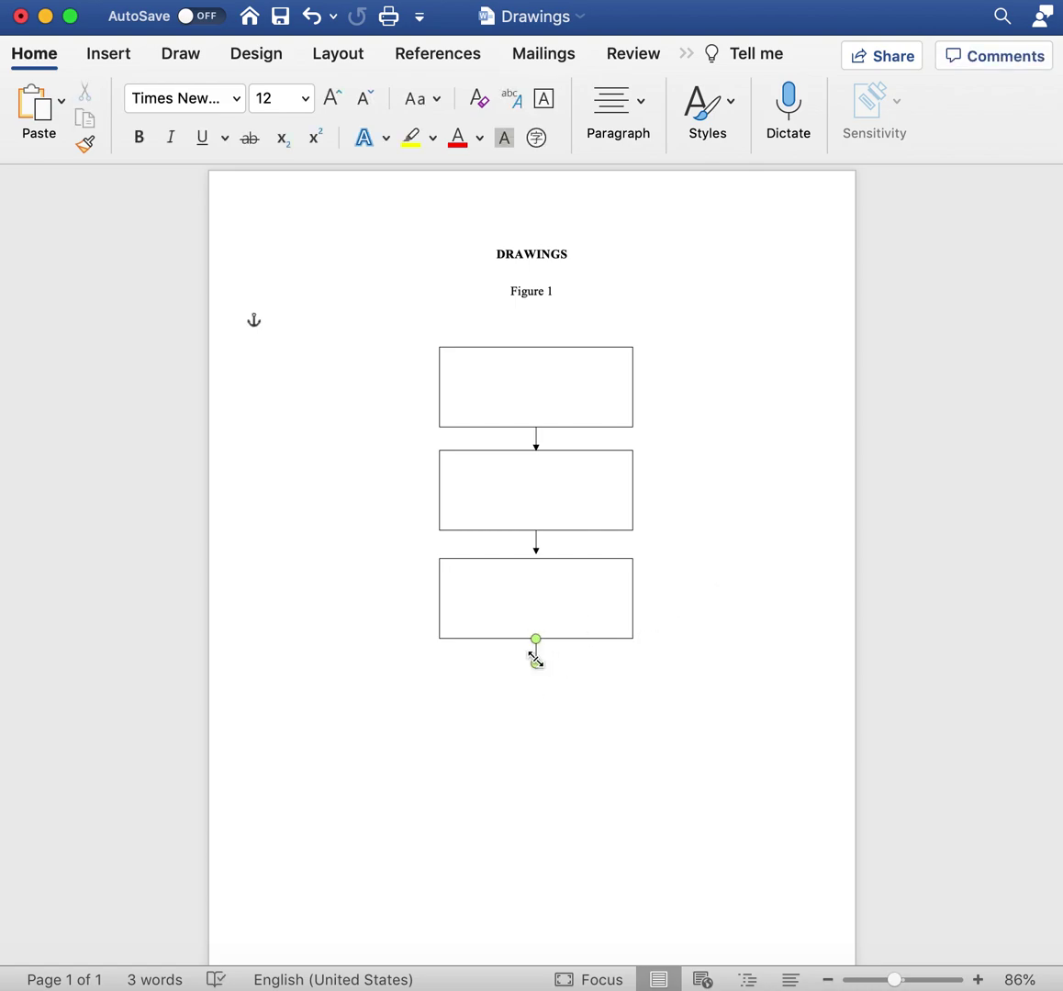
key("Delete")
left_click_drag(567, 583, 571, 588)
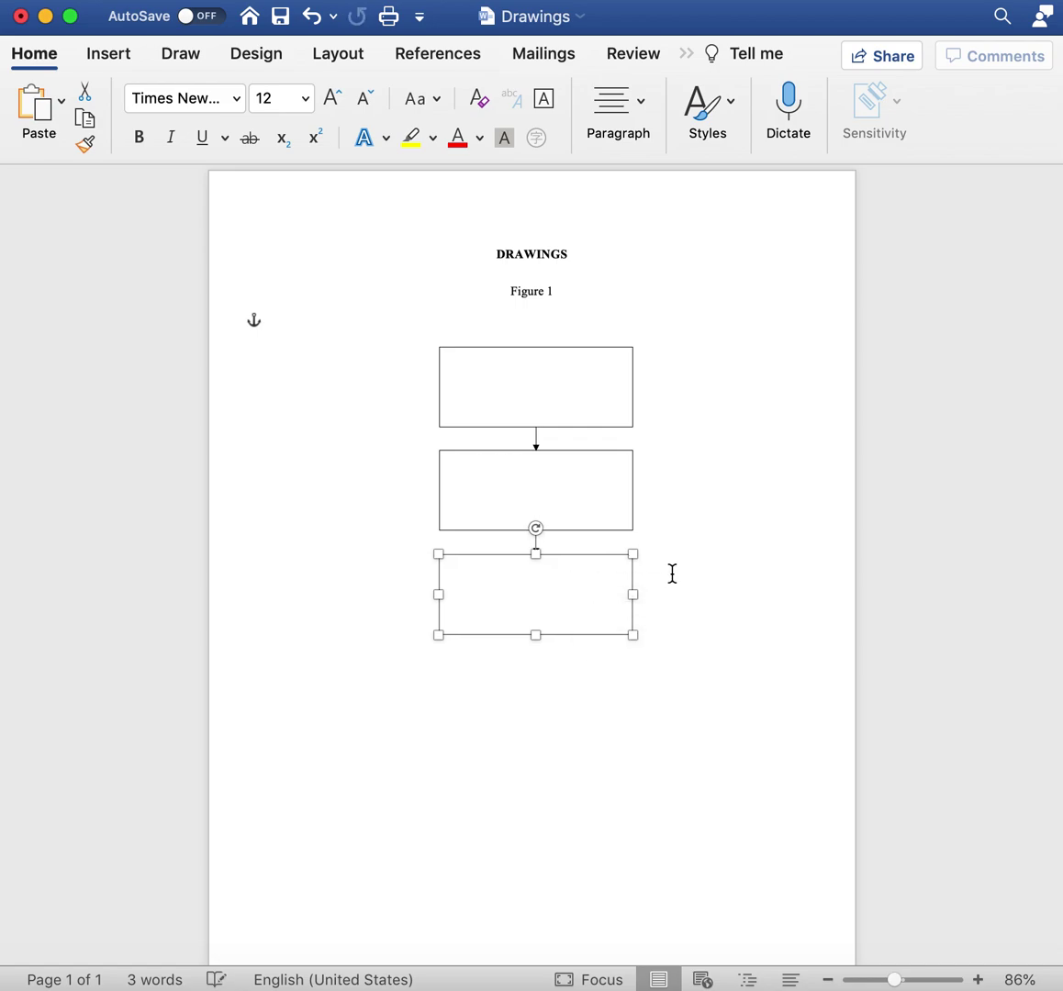
- Center all three boxes and type 'A two-stage rocket launching from Earth to geostationary orbit' in the top box
left_click(670, 573)
left_click(571, 386)
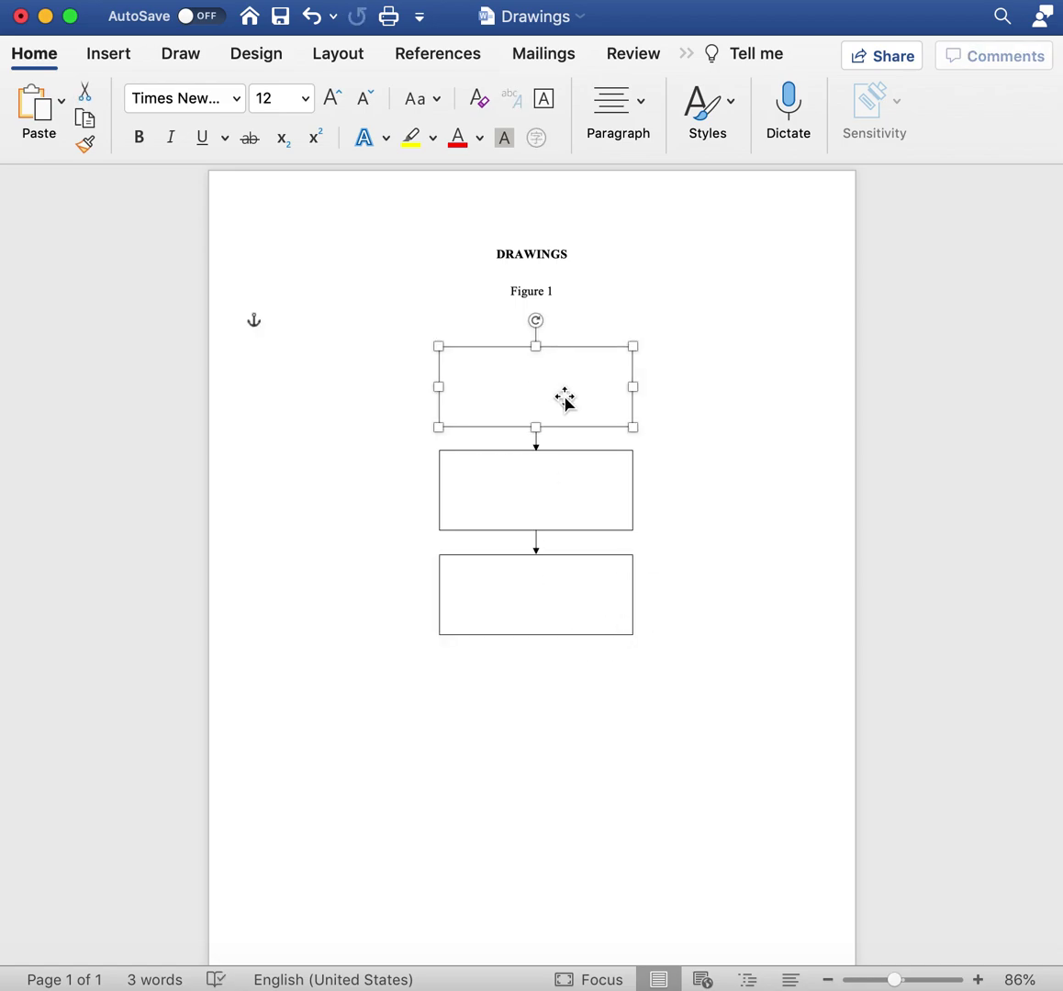
left_click(567, 397)
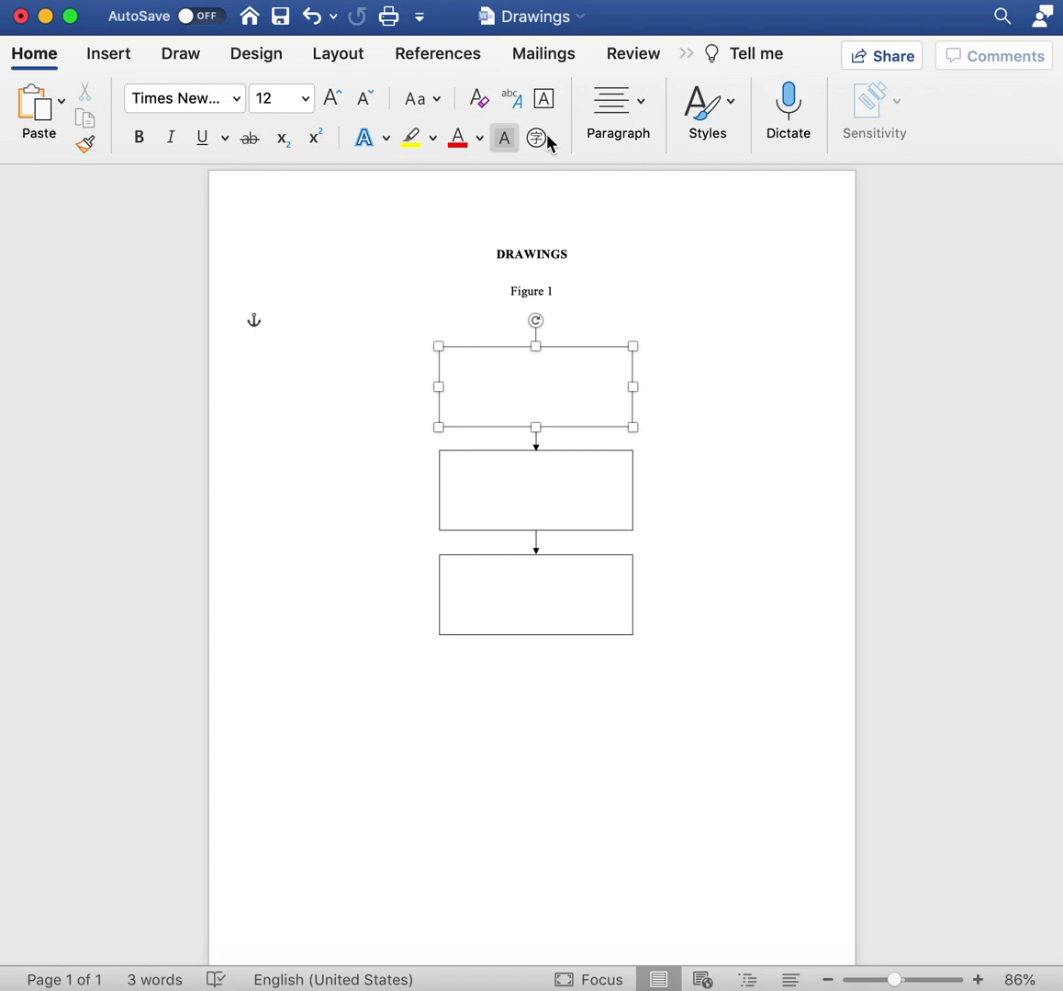
left_click(637, 106)
left_click(430, 214)
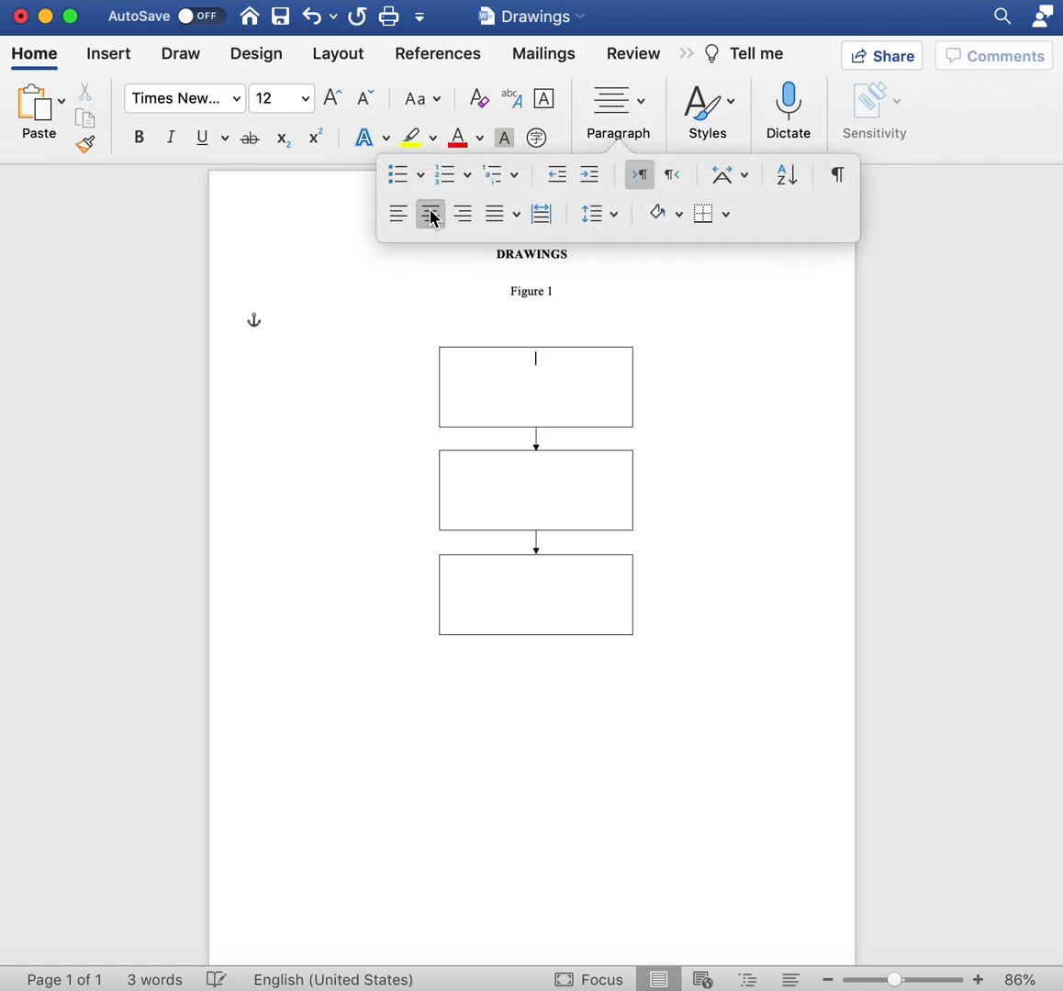
left_click(588, 500)
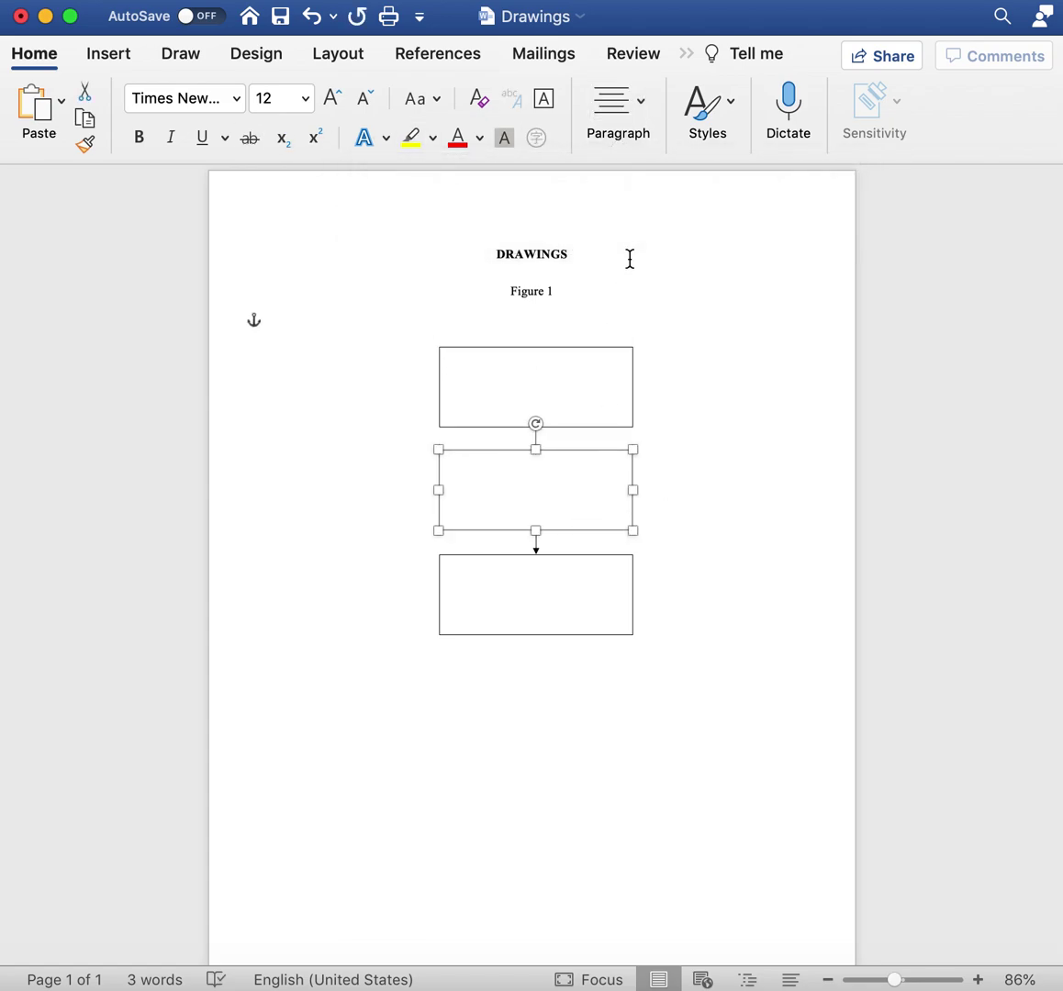
left_click(643, 133)
left_click(433, 225)
left_click(519, 597)
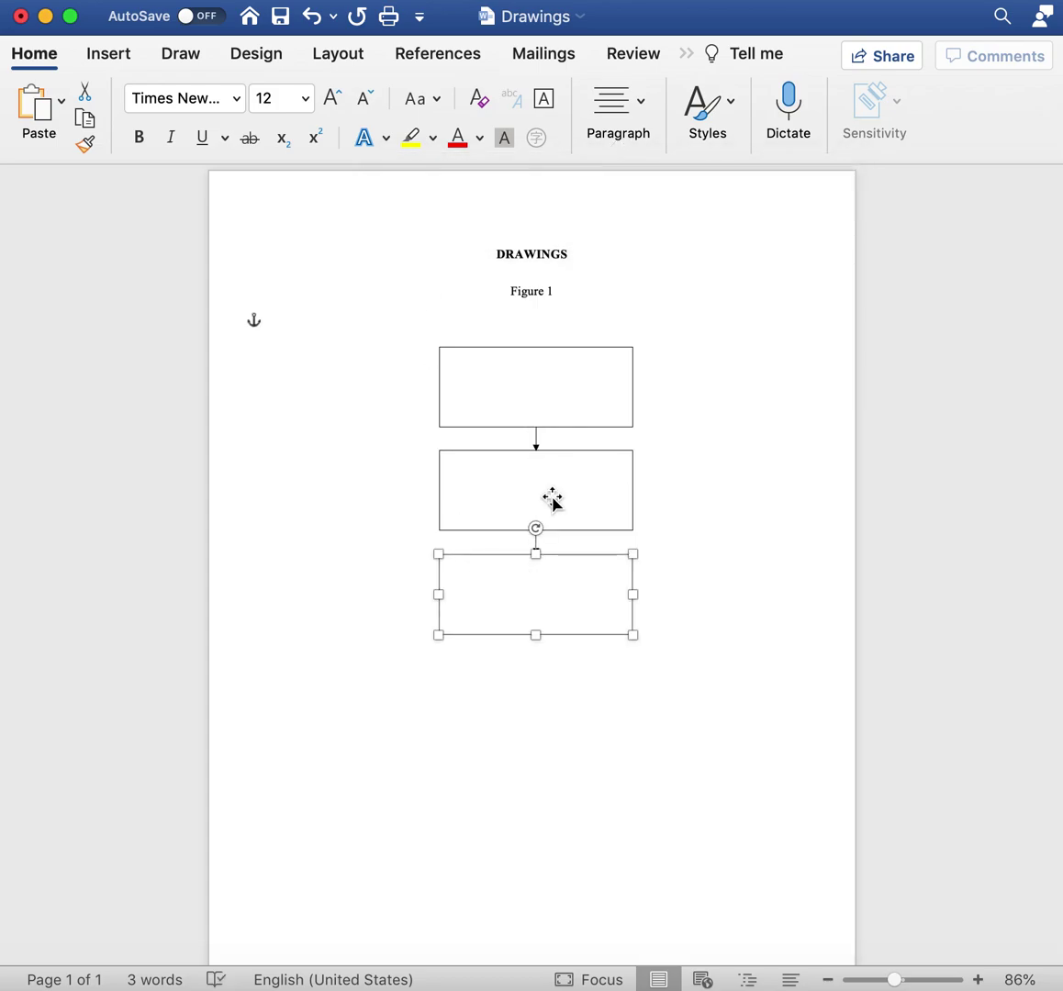
left_click(641, 119)
left_click(429, 217)
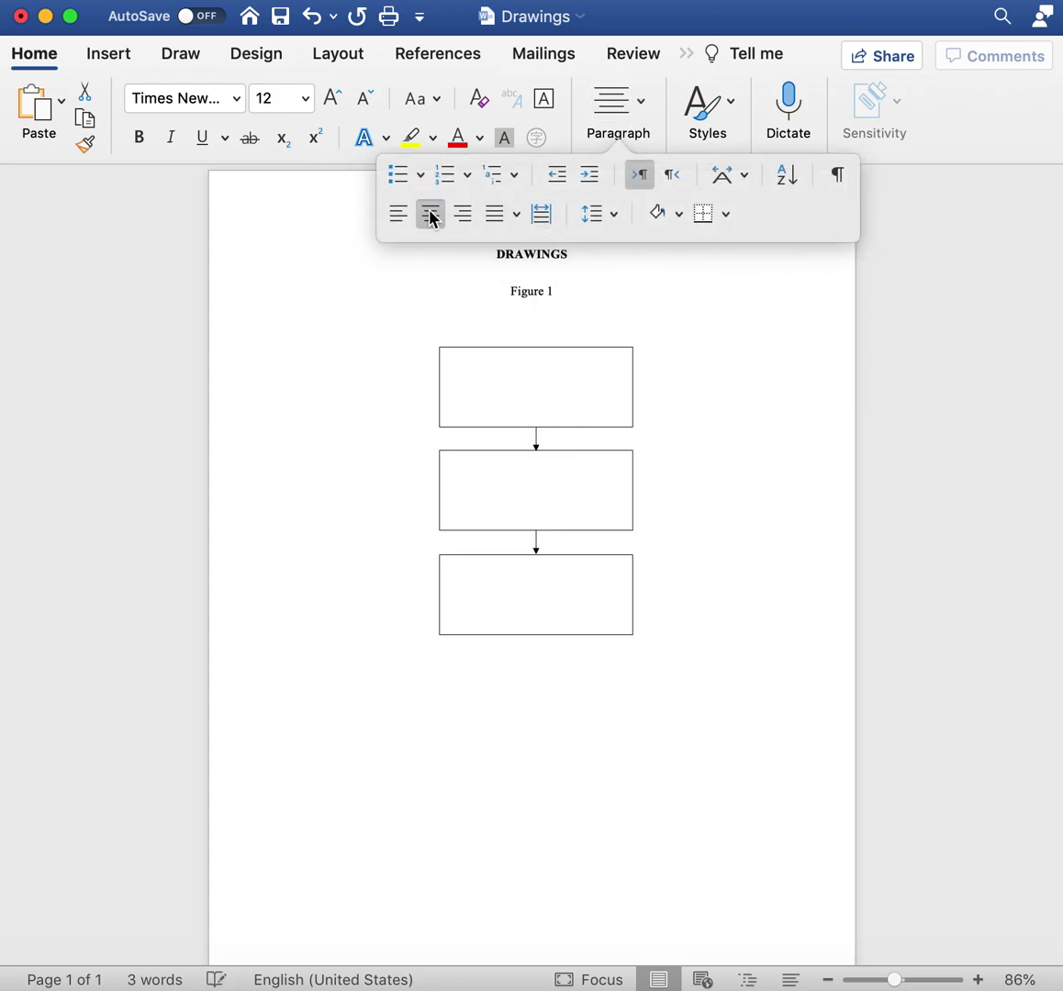
left_click(589, 387)
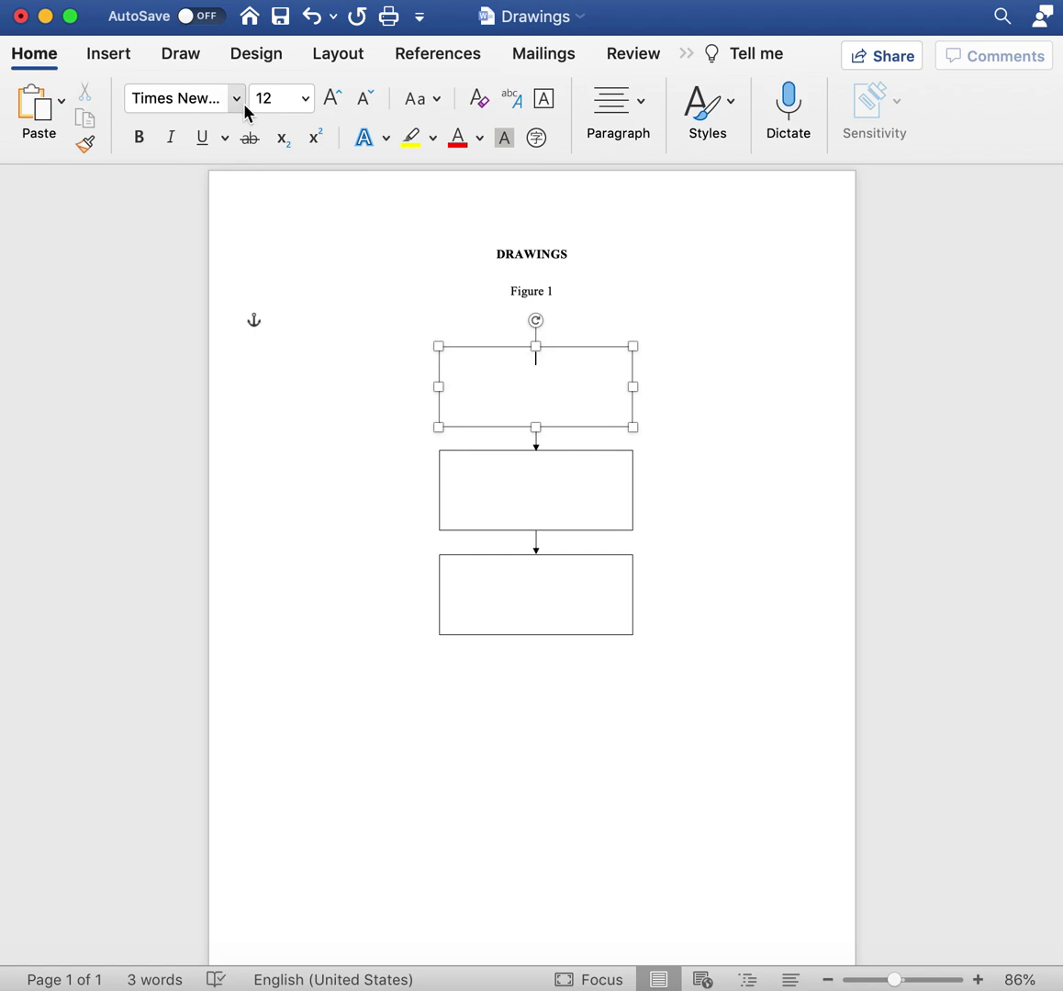
type("A two-stage rocket launching from")
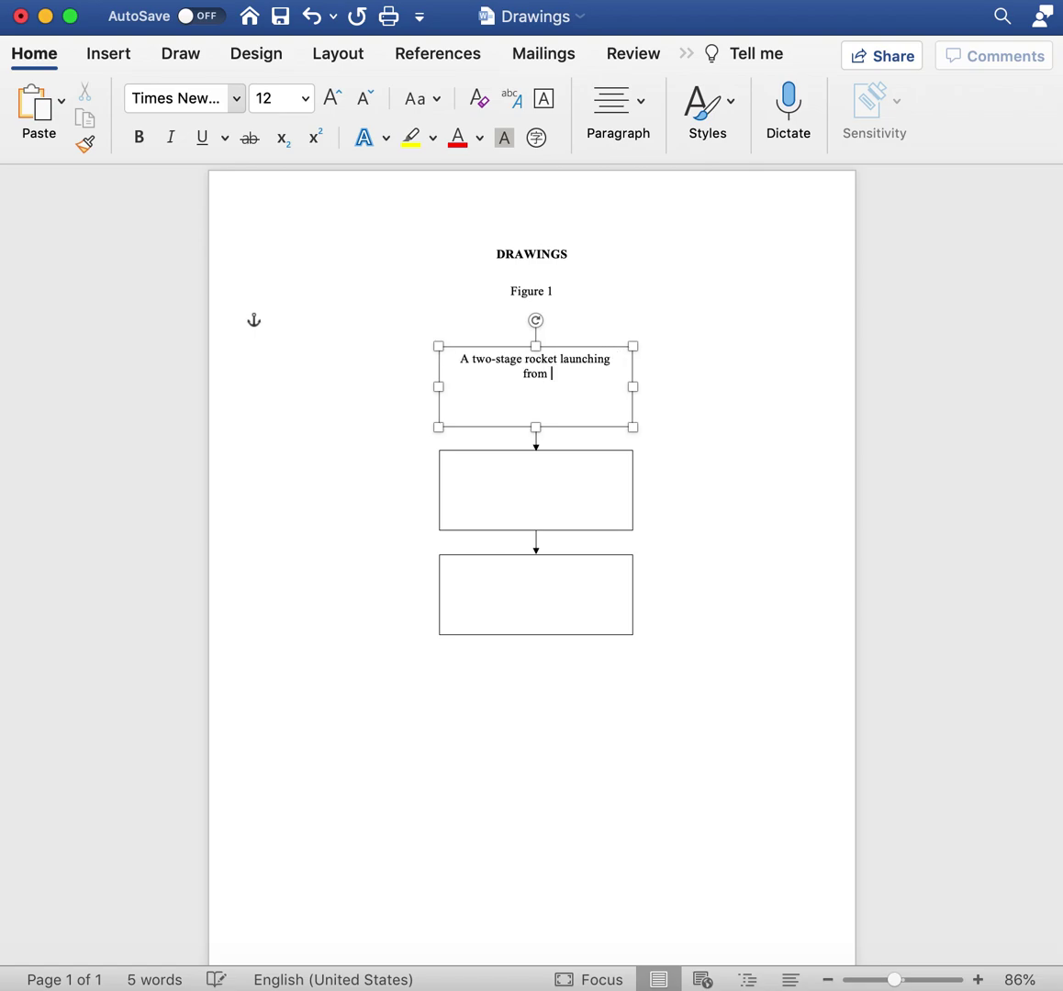
type(" W")
type("arth to ")
type("geost")
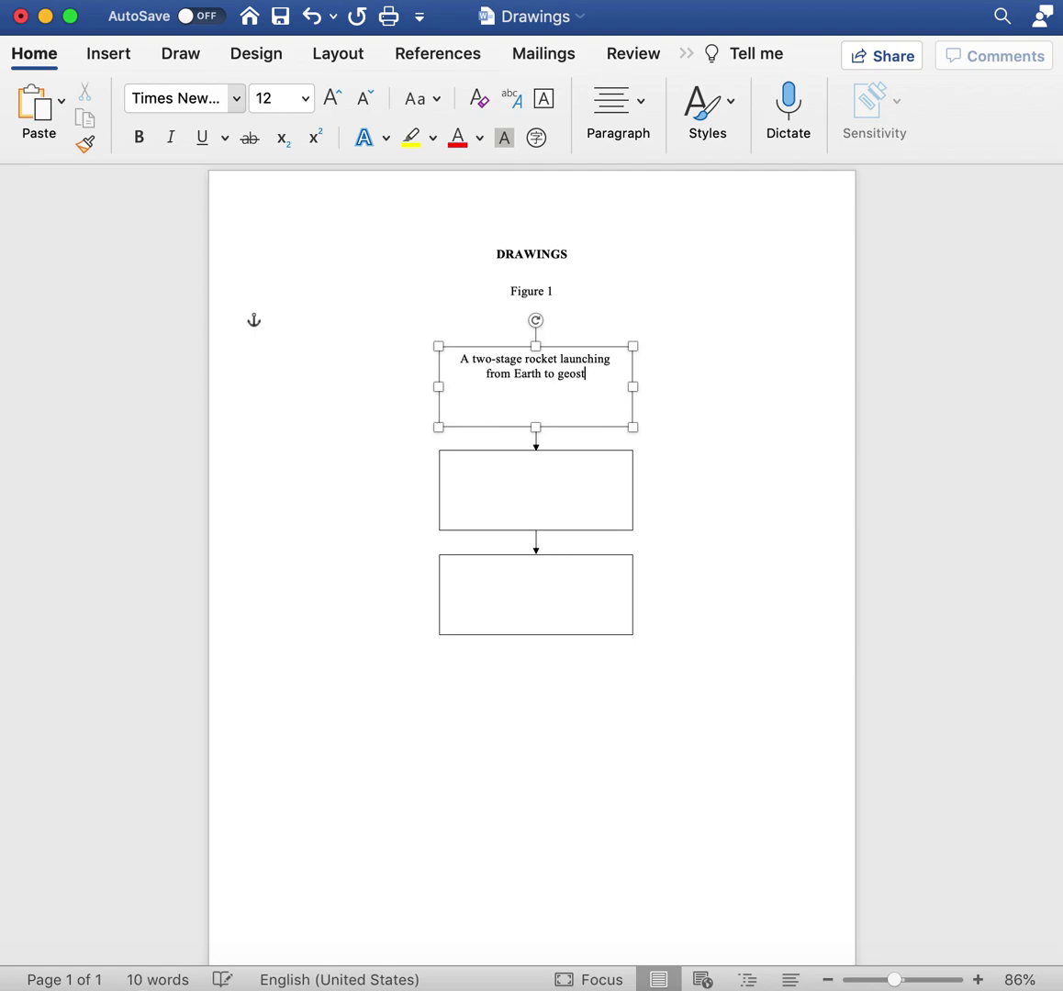
type("ation")
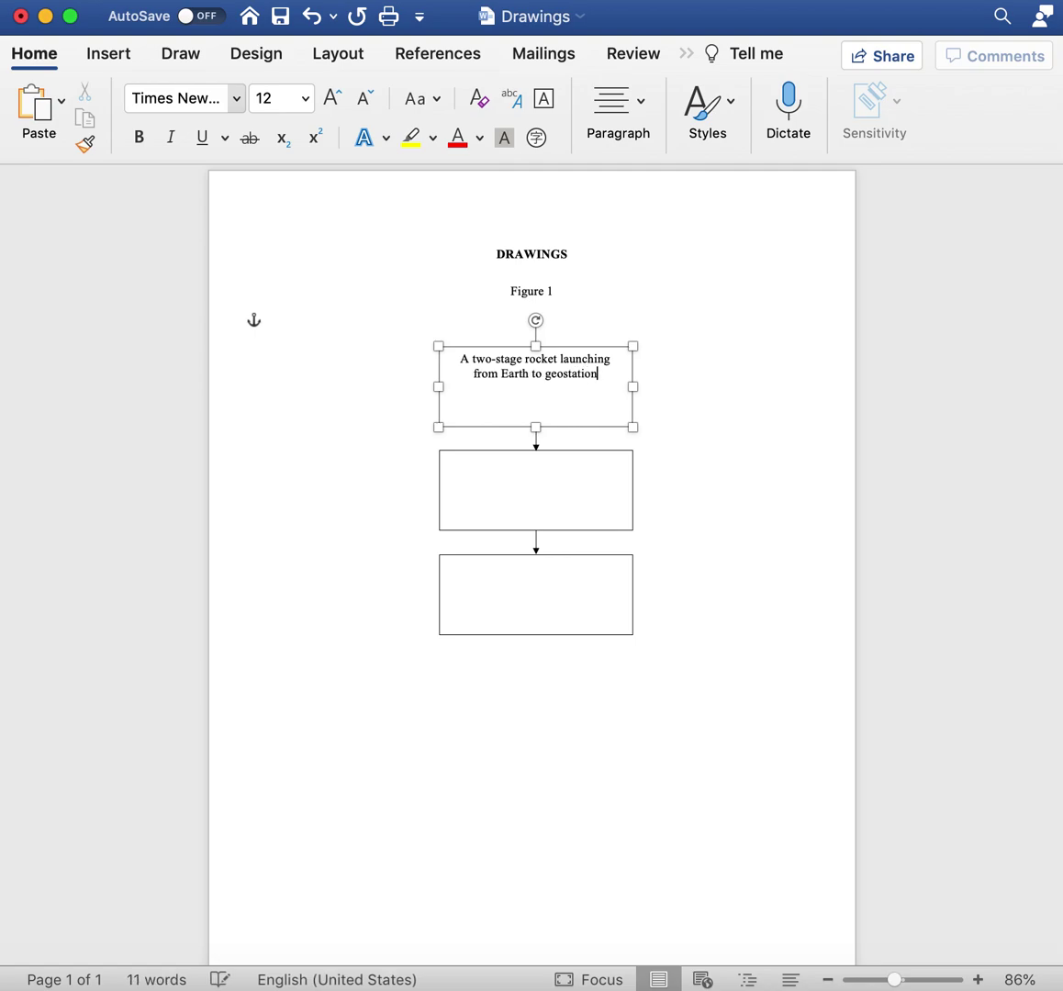
type("ary orbit")
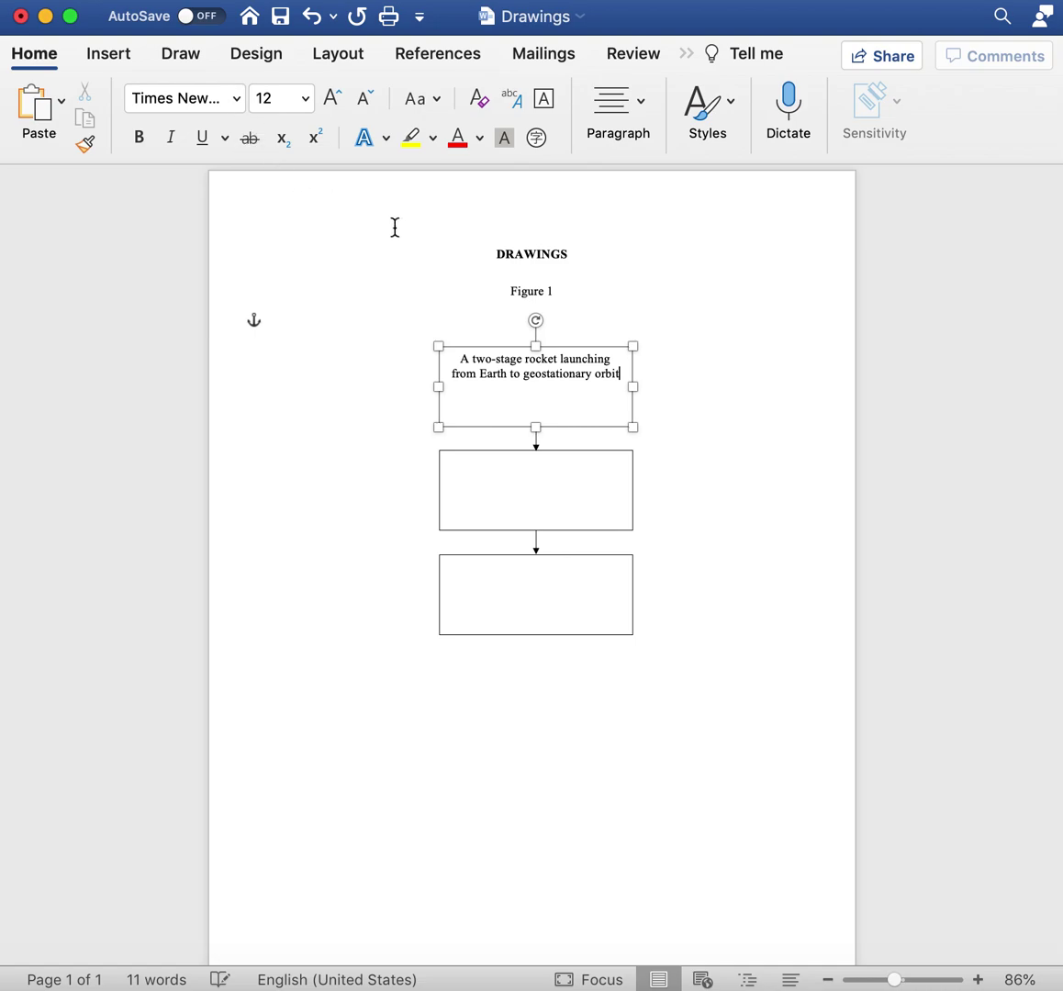
- Type 'Travelling toward the speed of light through a wormhole in spacetime' into the bottom box
left_click(563, 588)
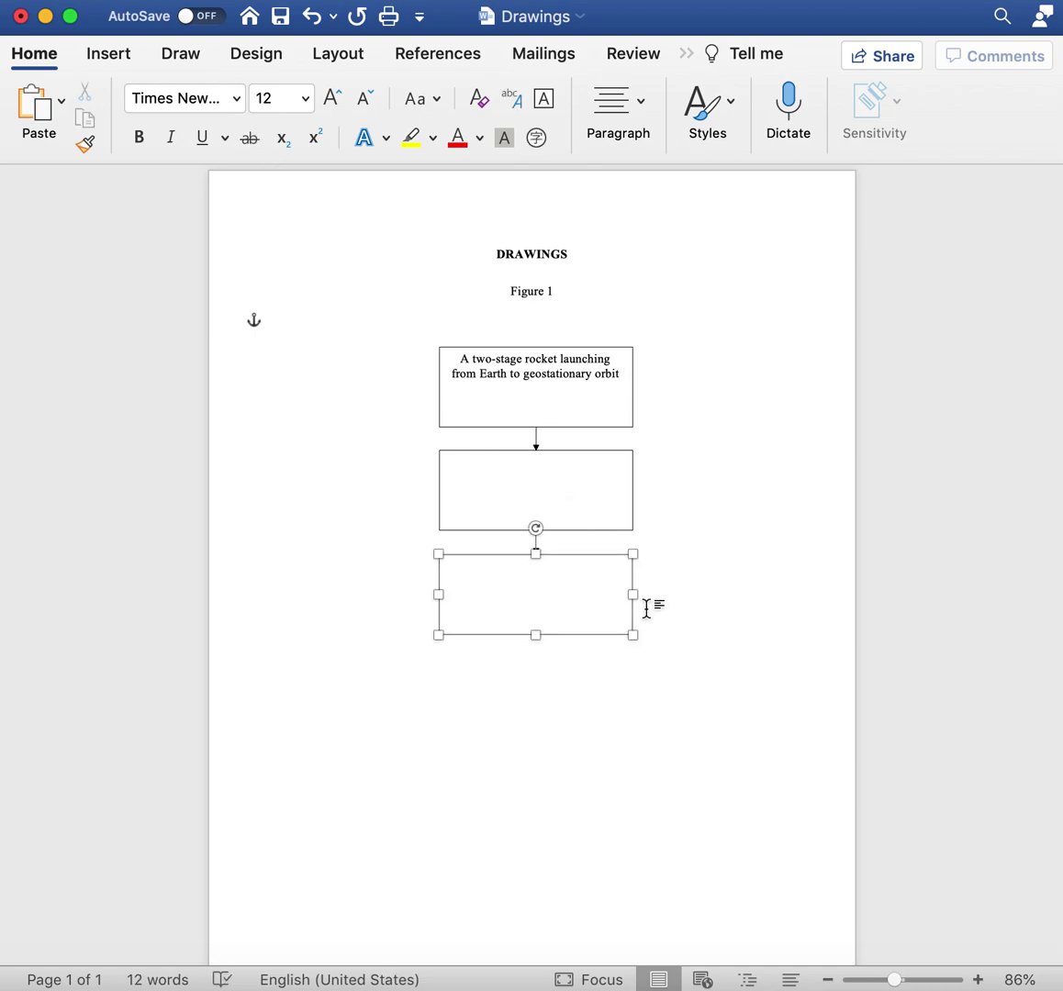
type("Travelling toward the")
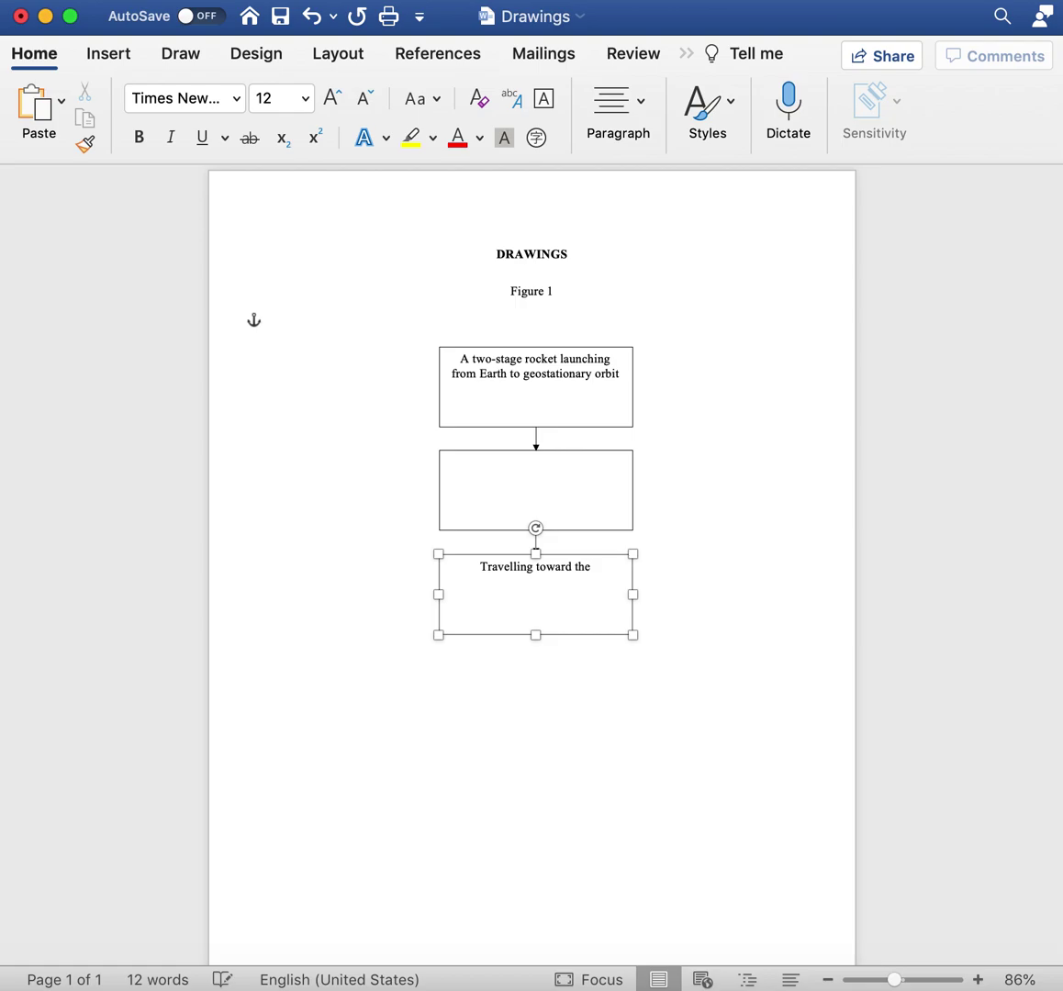
type(" speed ")
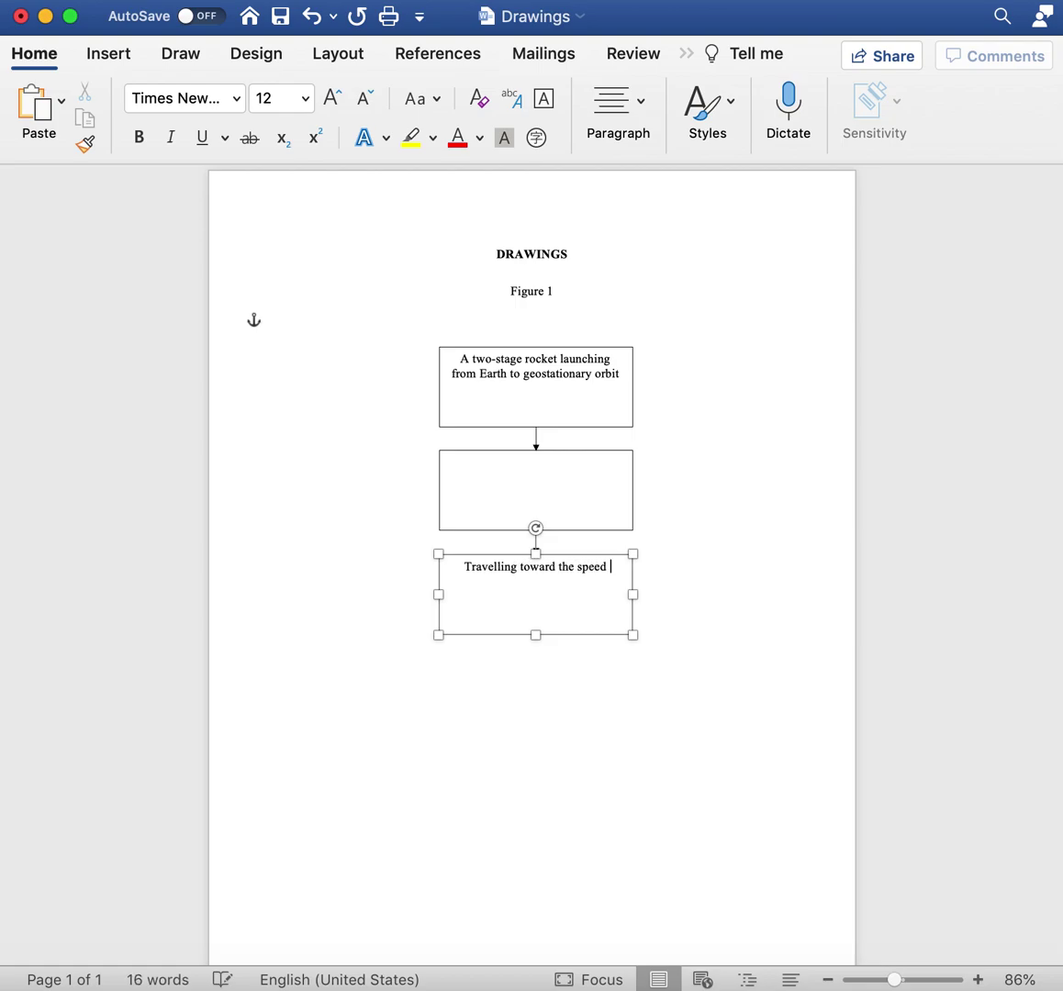
type("of light ")
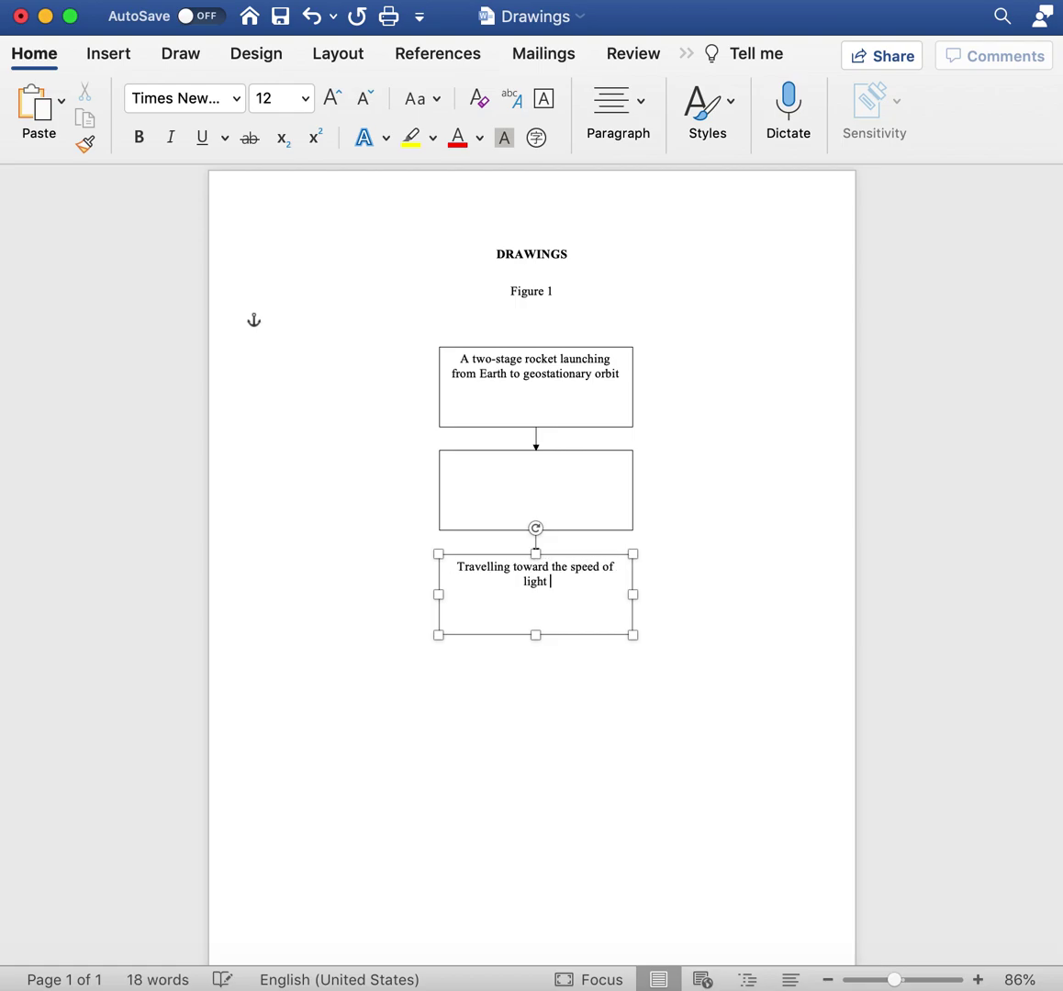
type("through a wormhol")
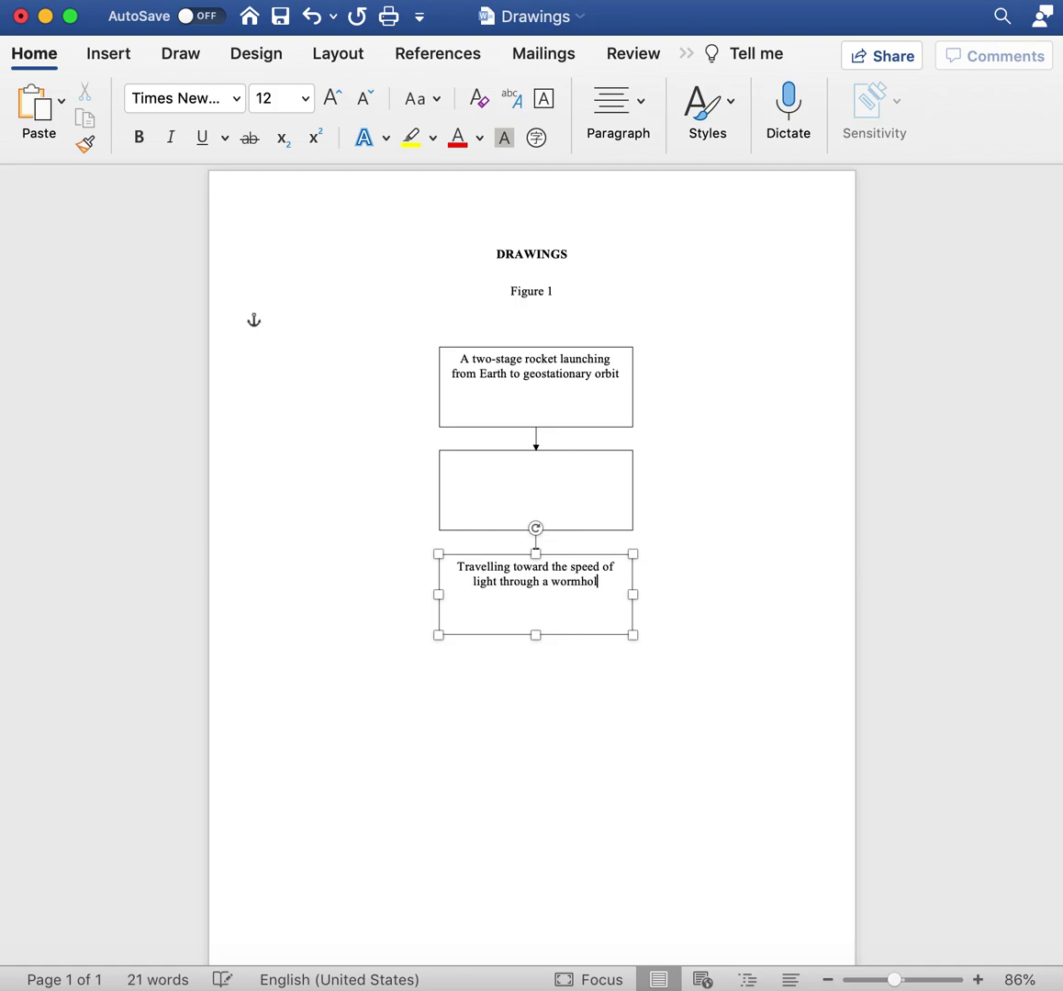
type("e in spacetime")
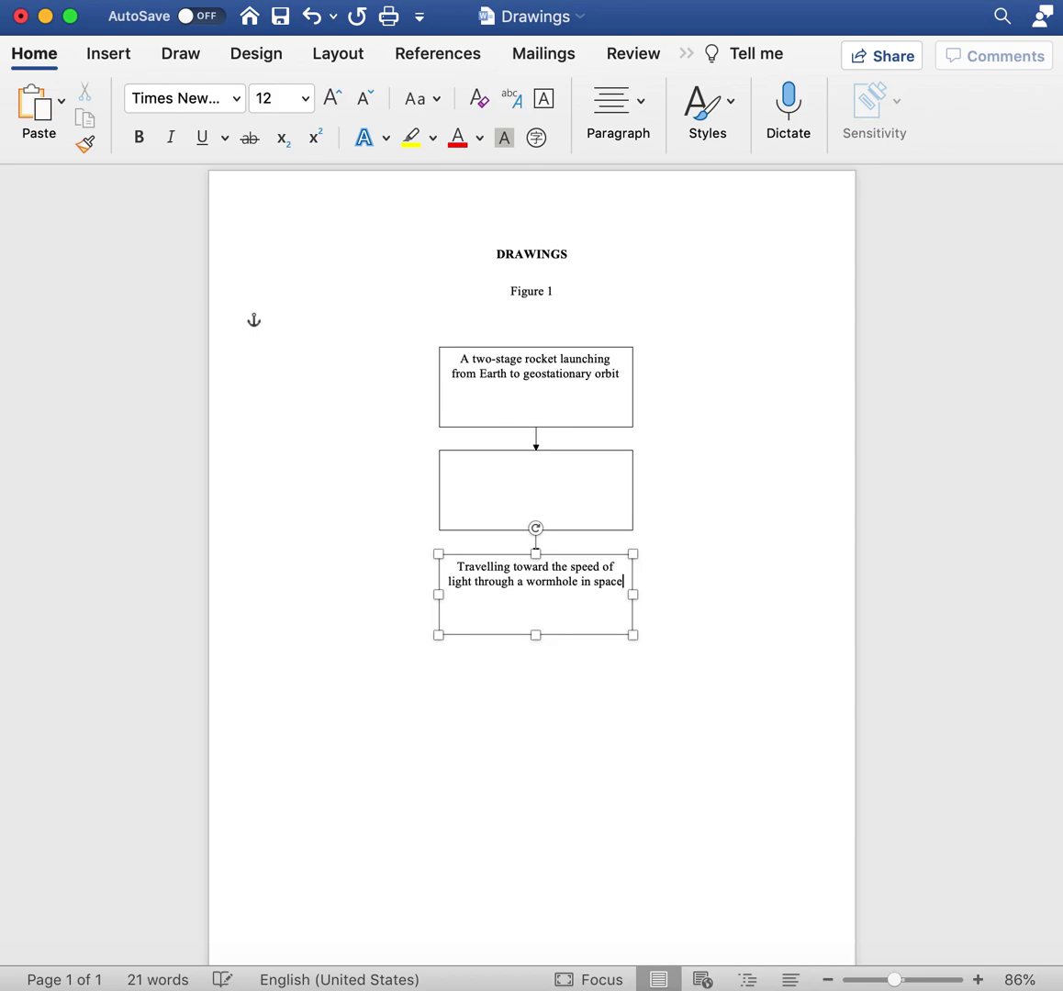
- Fill the middle box: 'Arriving at geostationary orbit, the second stage separating… wherein an engine ignites…'
left_click(485, 486)
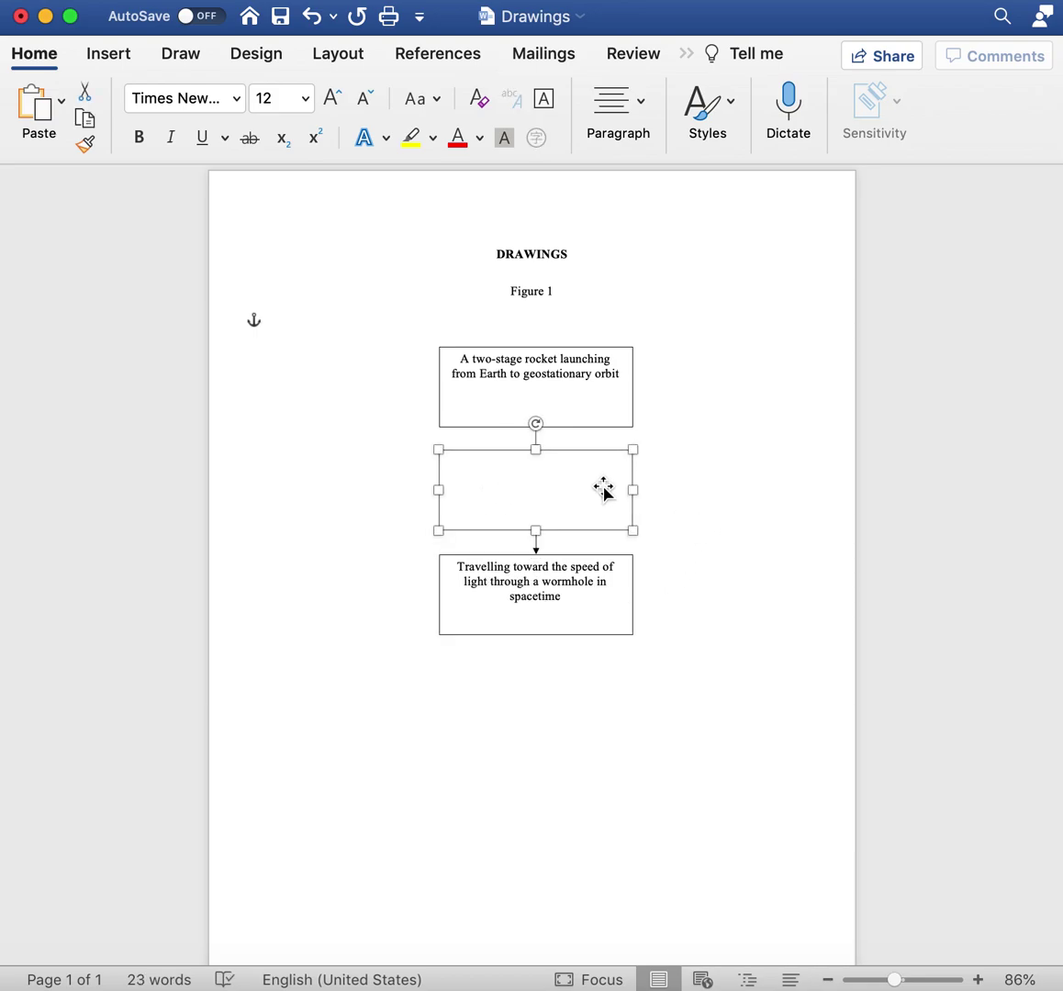
type("Arr")
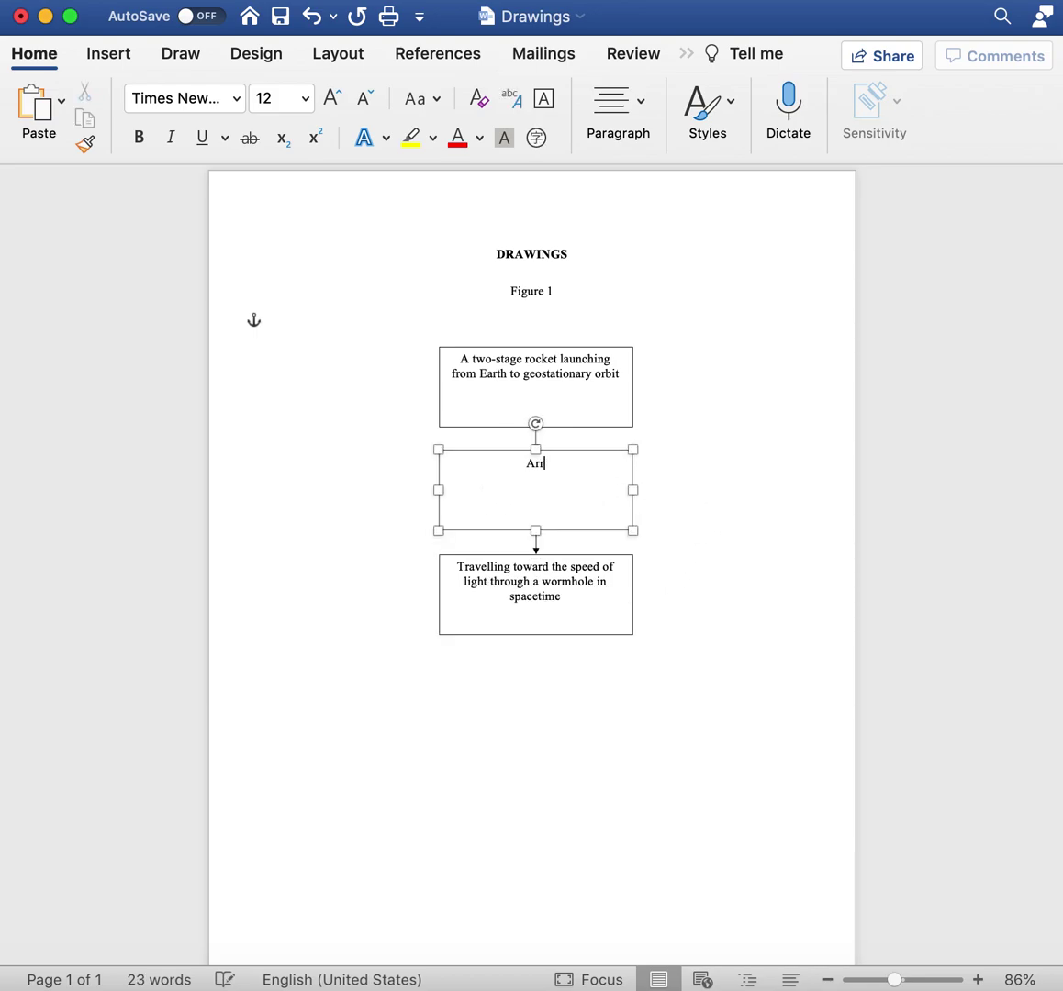
type("iving at geostationary")
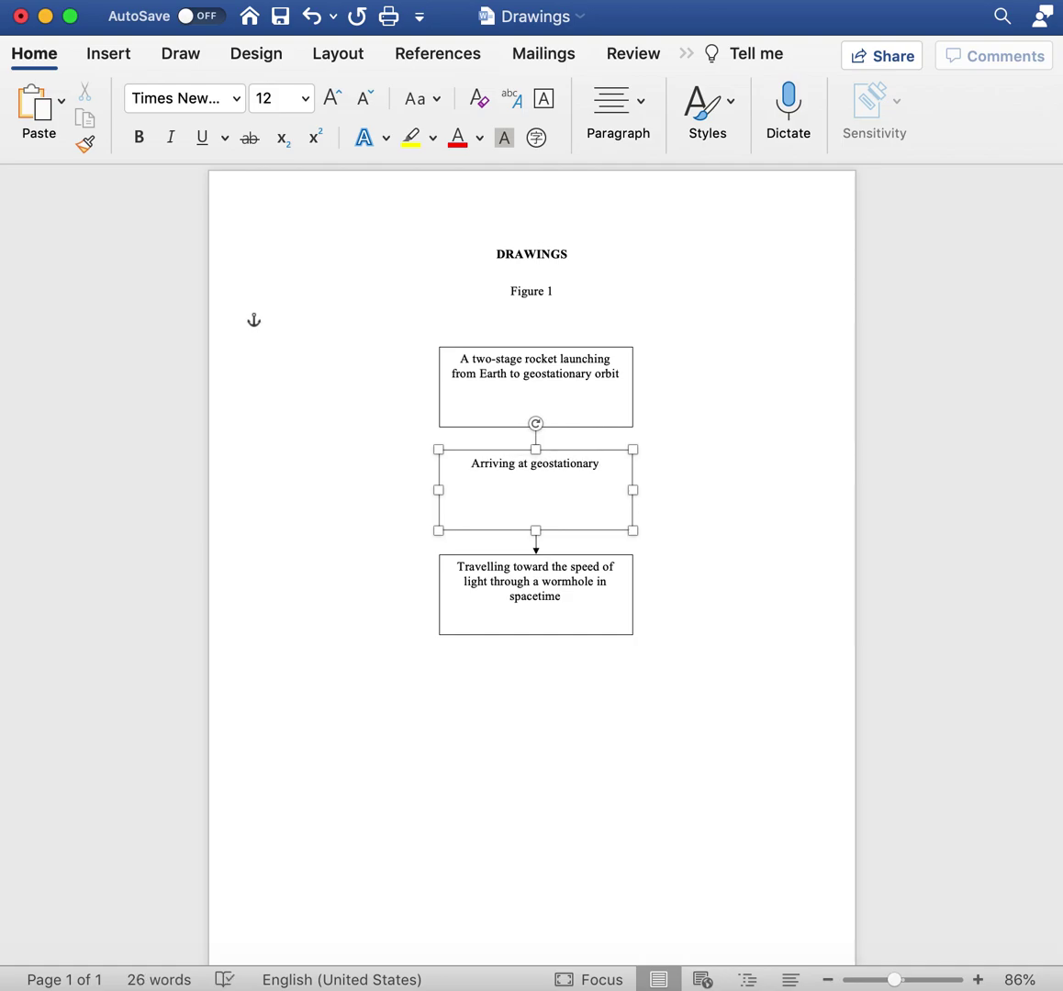
type(" orbit, se")
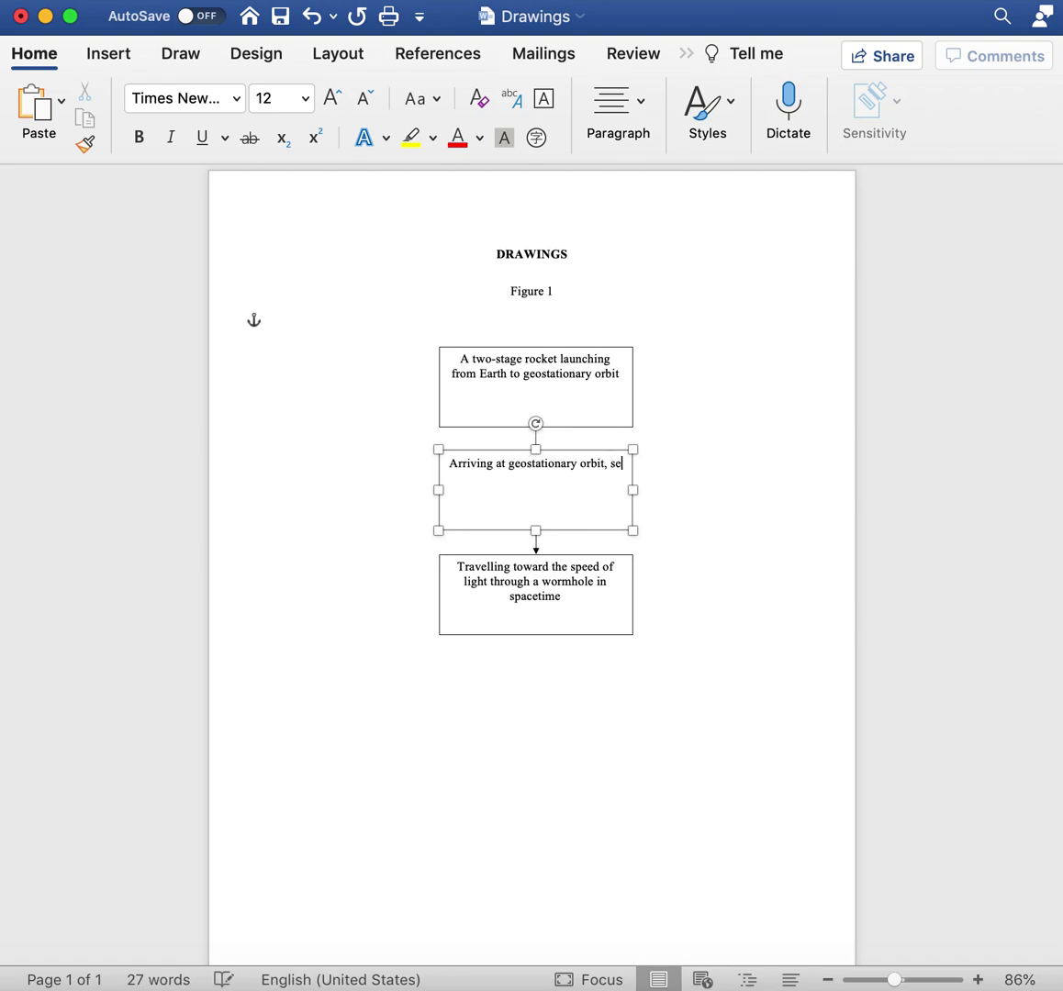
type("perating from the sec")
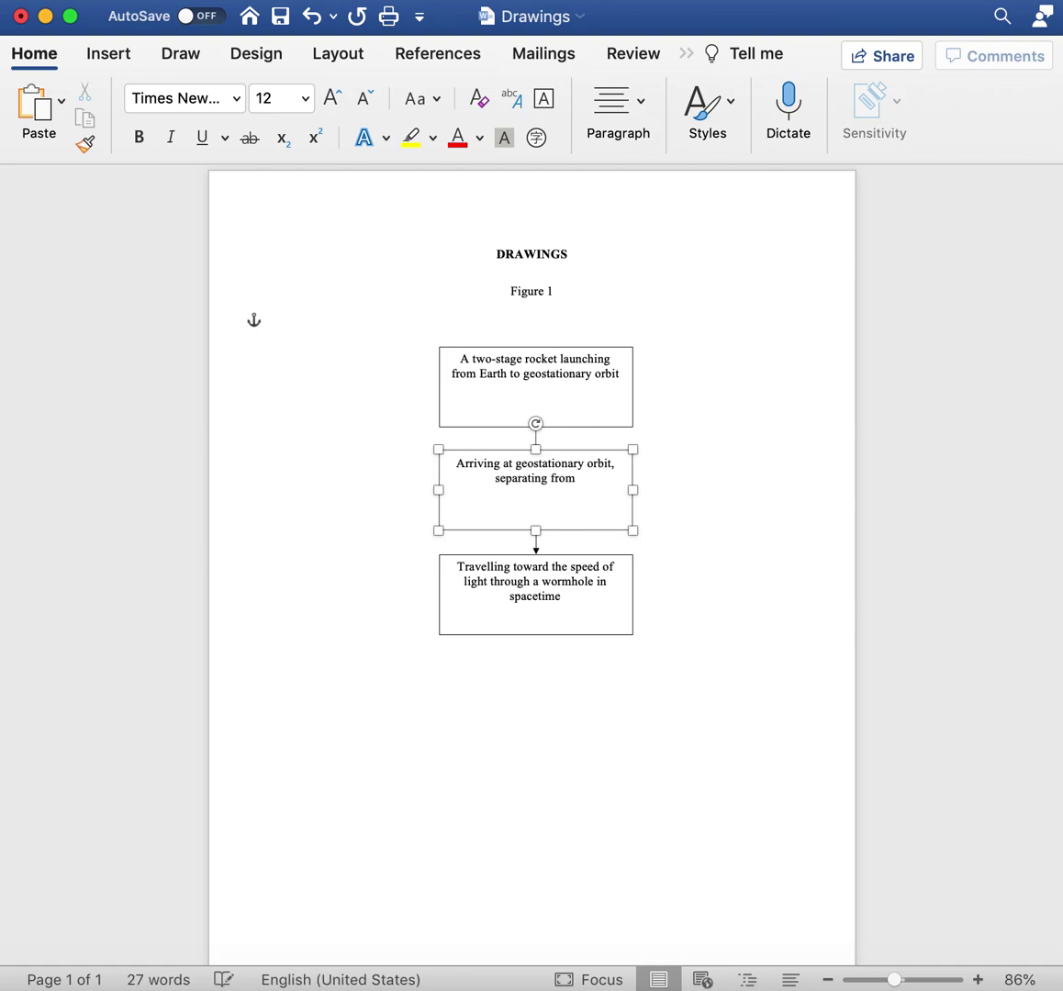
type("ond sta")
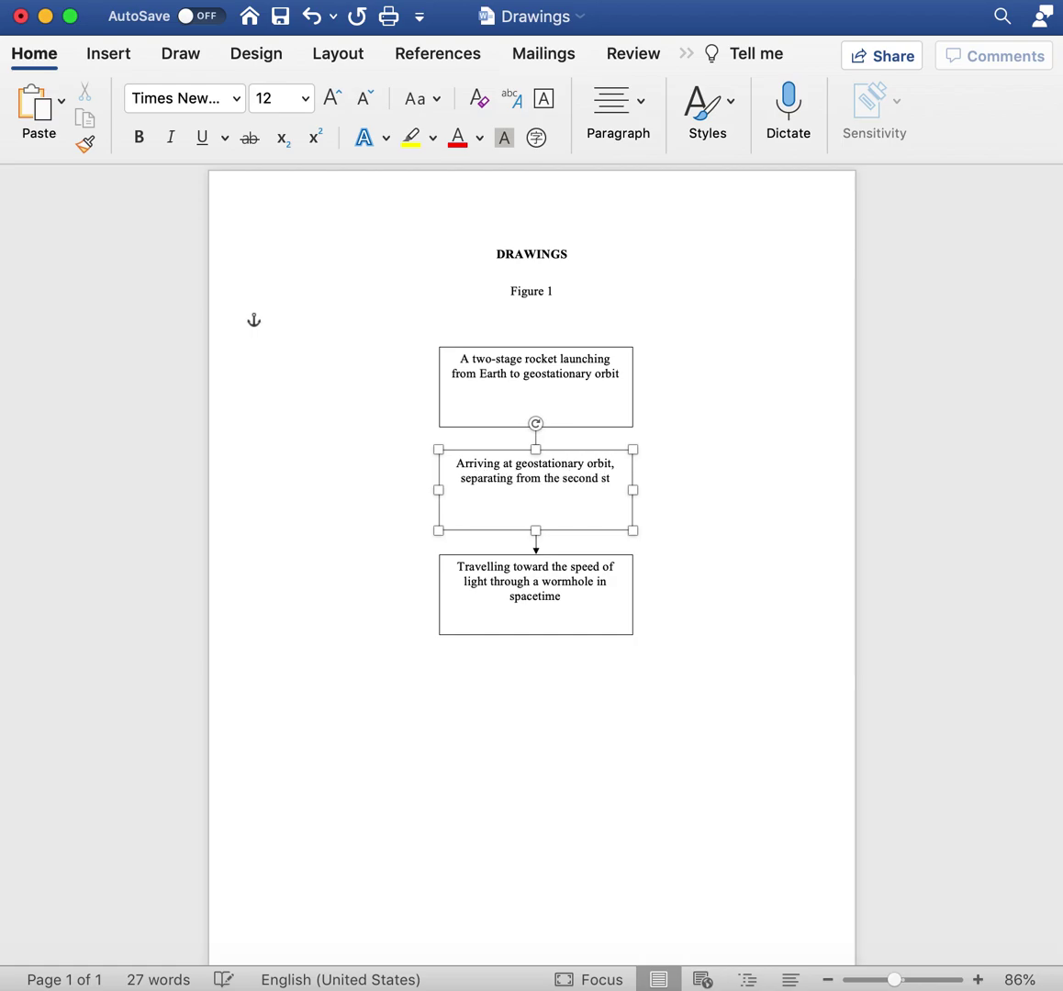
key("BackSpace")
key("BackSpace")
key("BackSpace")
key("BackSpace")
key("BackSpace")
key("BackSpace")
key("BackSpace")
key("BackSpace")
key("BackSpace")
key("BackSpace")
key("BackSpace")
key("BackSpace")
key("BackSpace")
key("BackSpace")
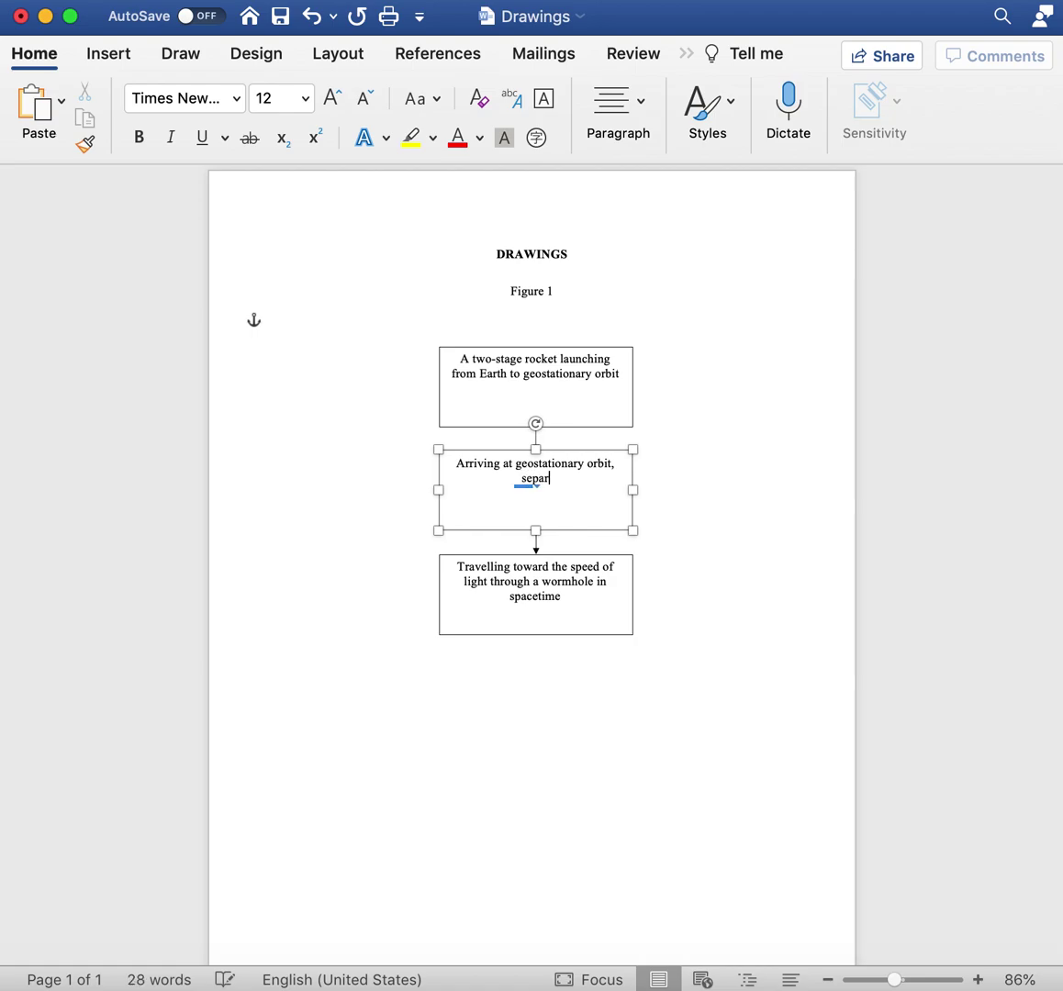
key("BackSpace")
key("BackSpace")
key("BackSpace")
key("BackSpace")
key("BackSpace")
type("the second stage s")
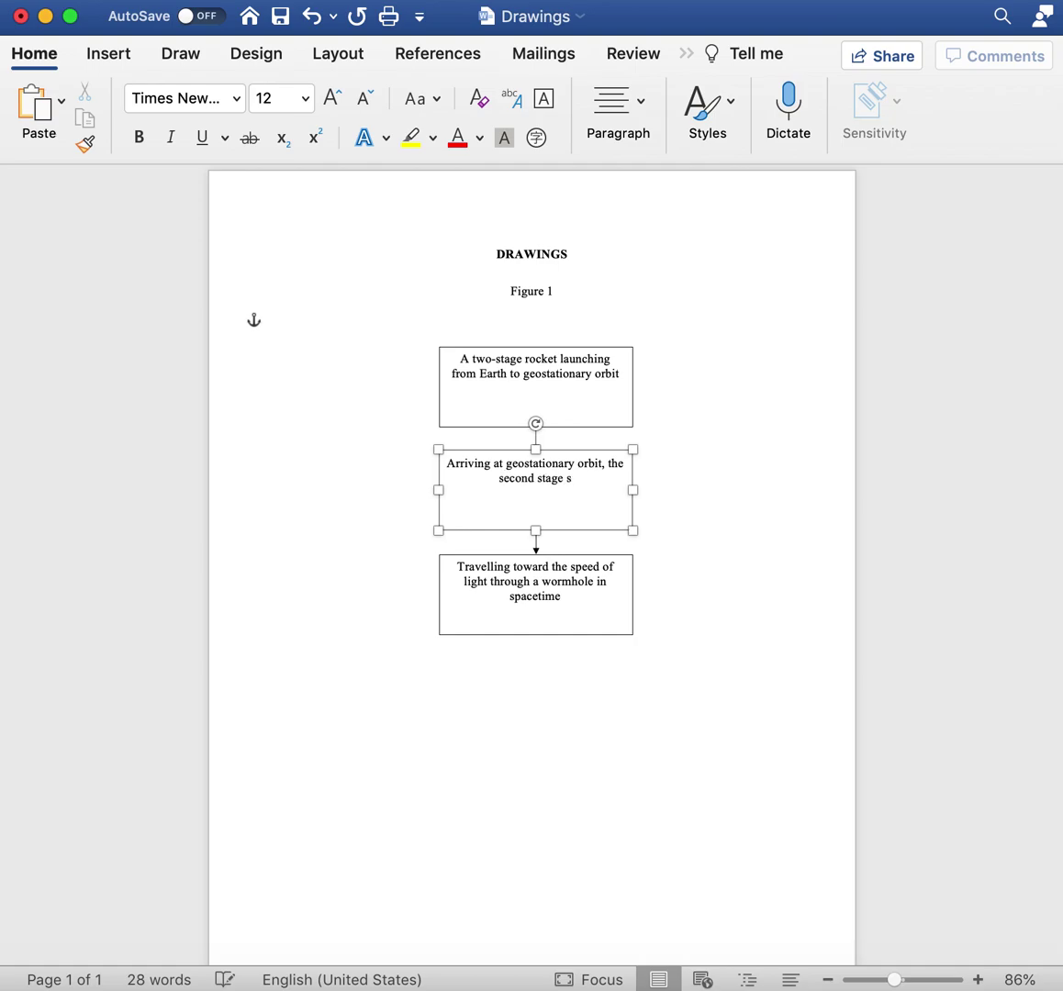
type("eperating")
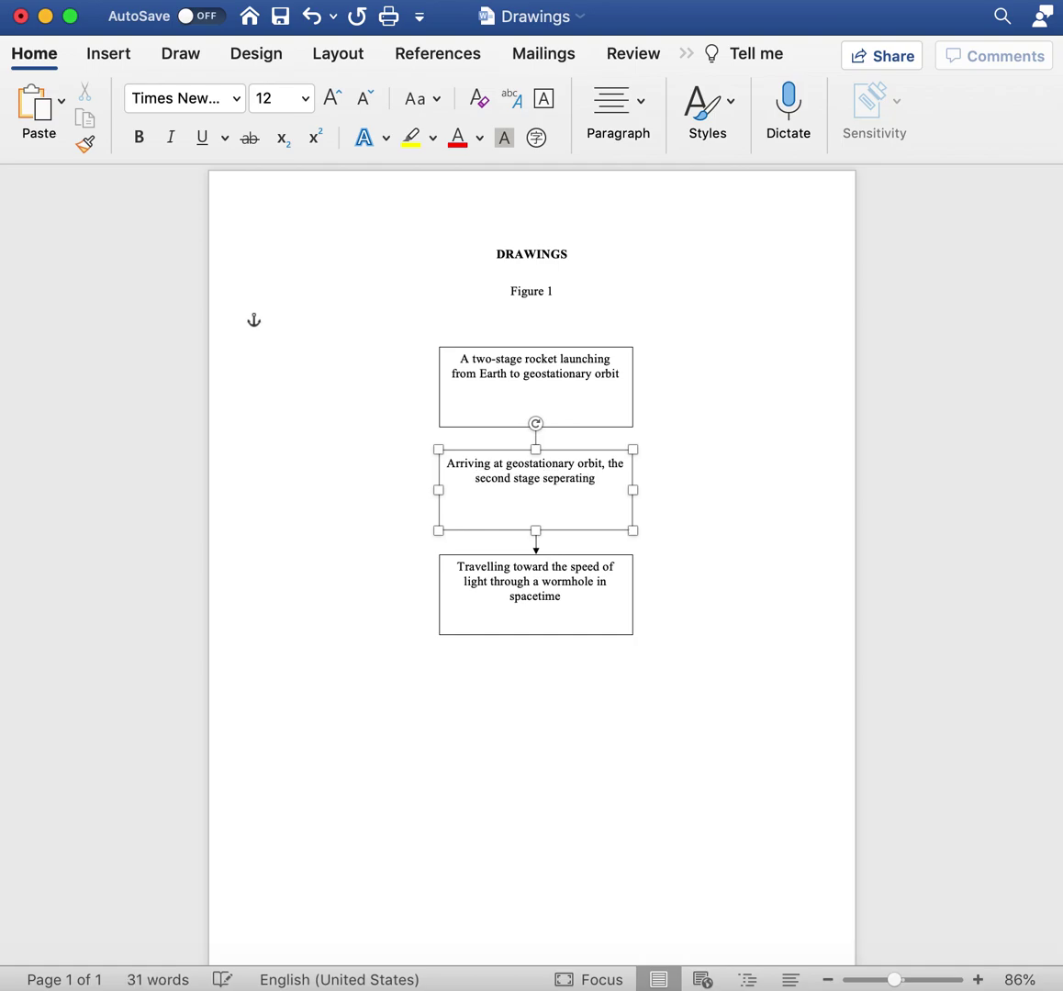
key("BackSpace")
key("BackSpace")
key("BackSpace")
key("BackSpace")
key("BackSpace")
key("BackSpace")
key("BackSpace")
type("arating from th")
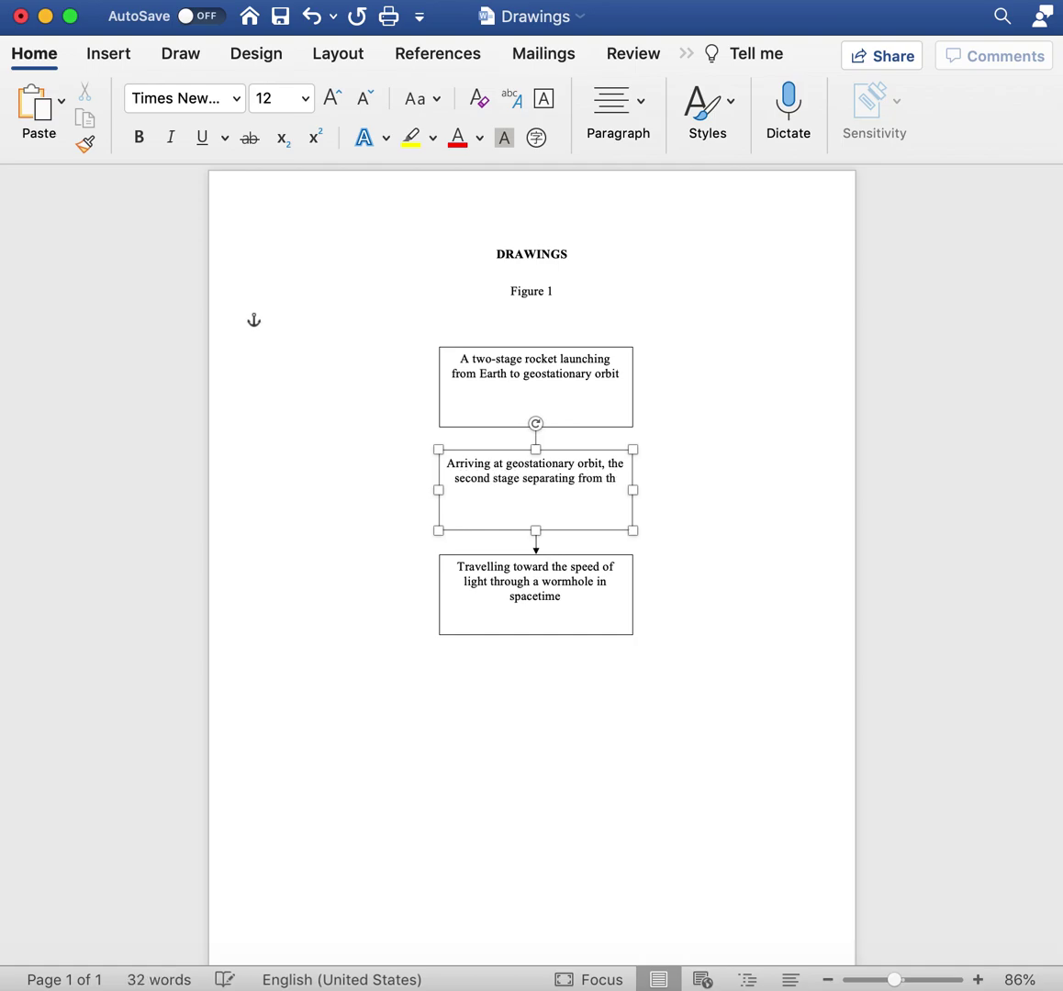
type("e first stage,")
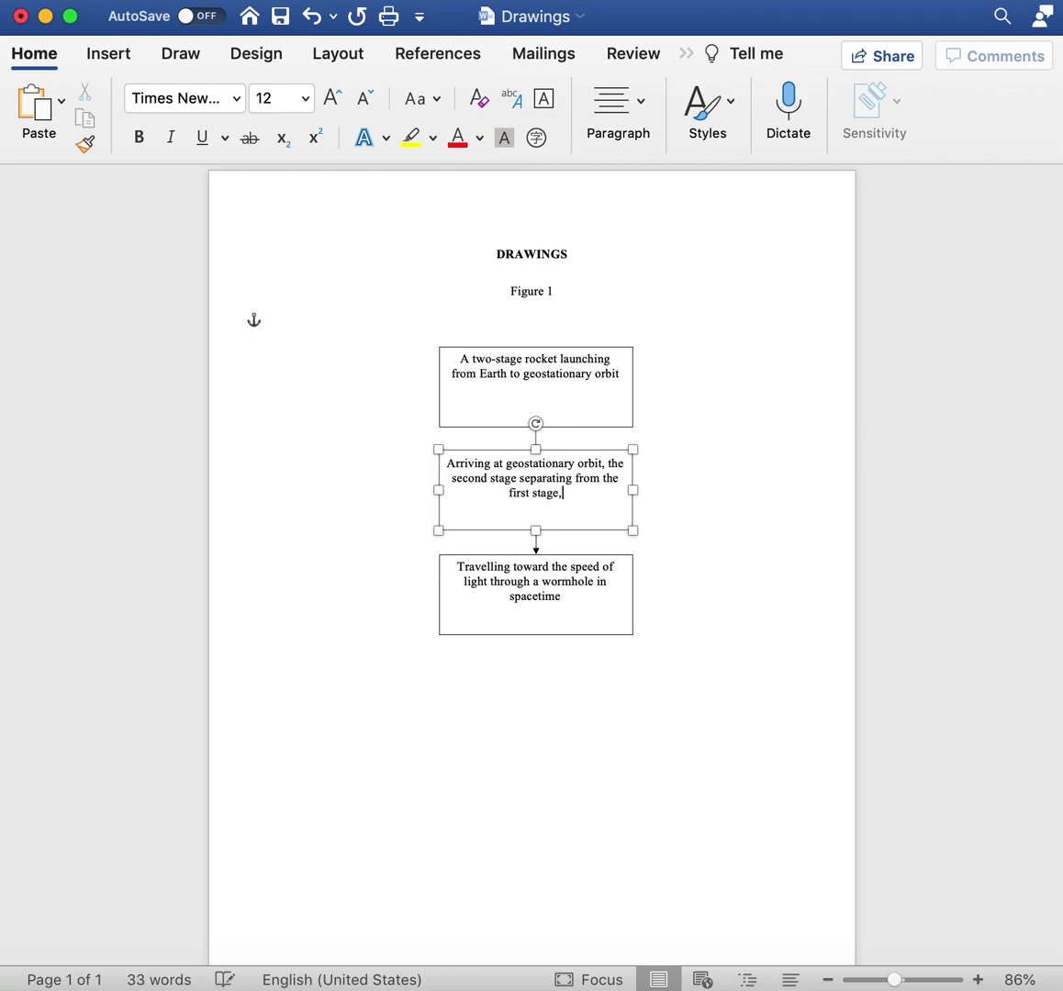
type(" wherein an engin")
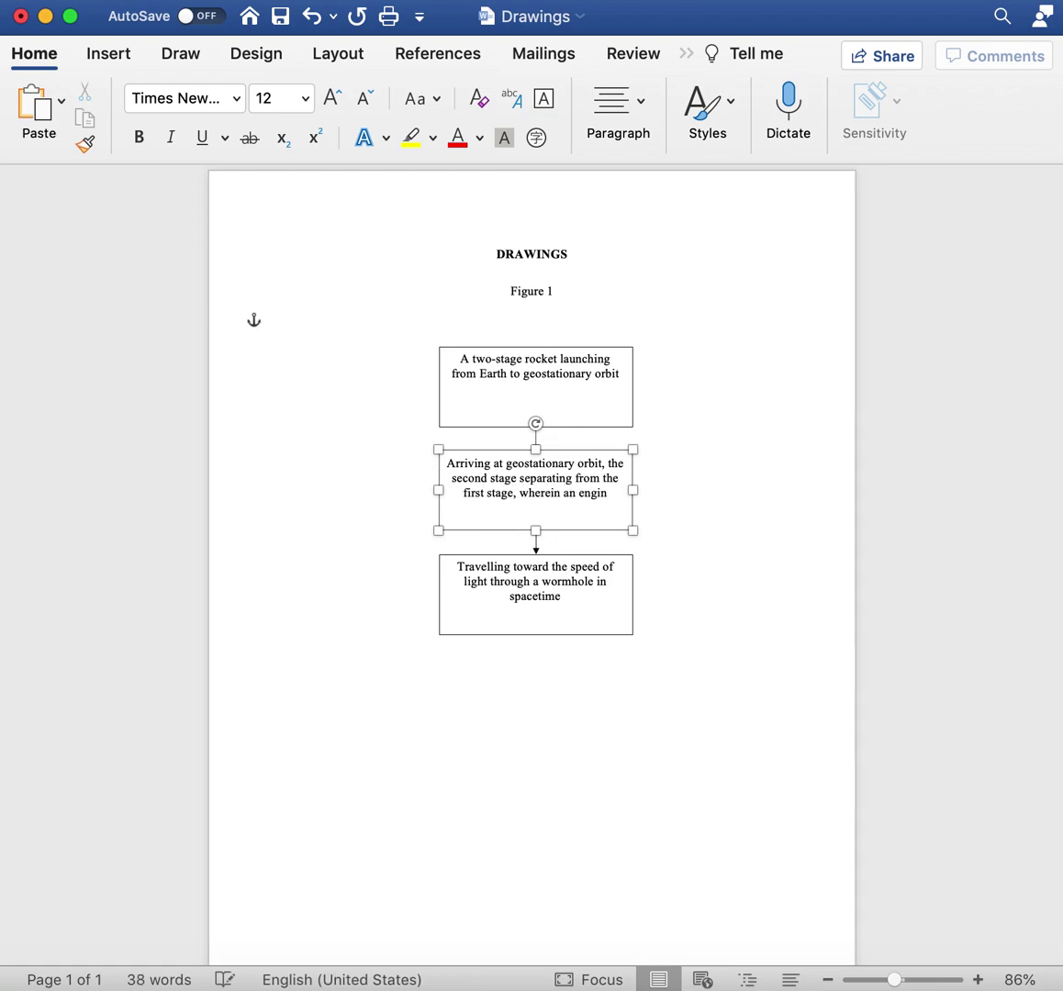
type("e ig")
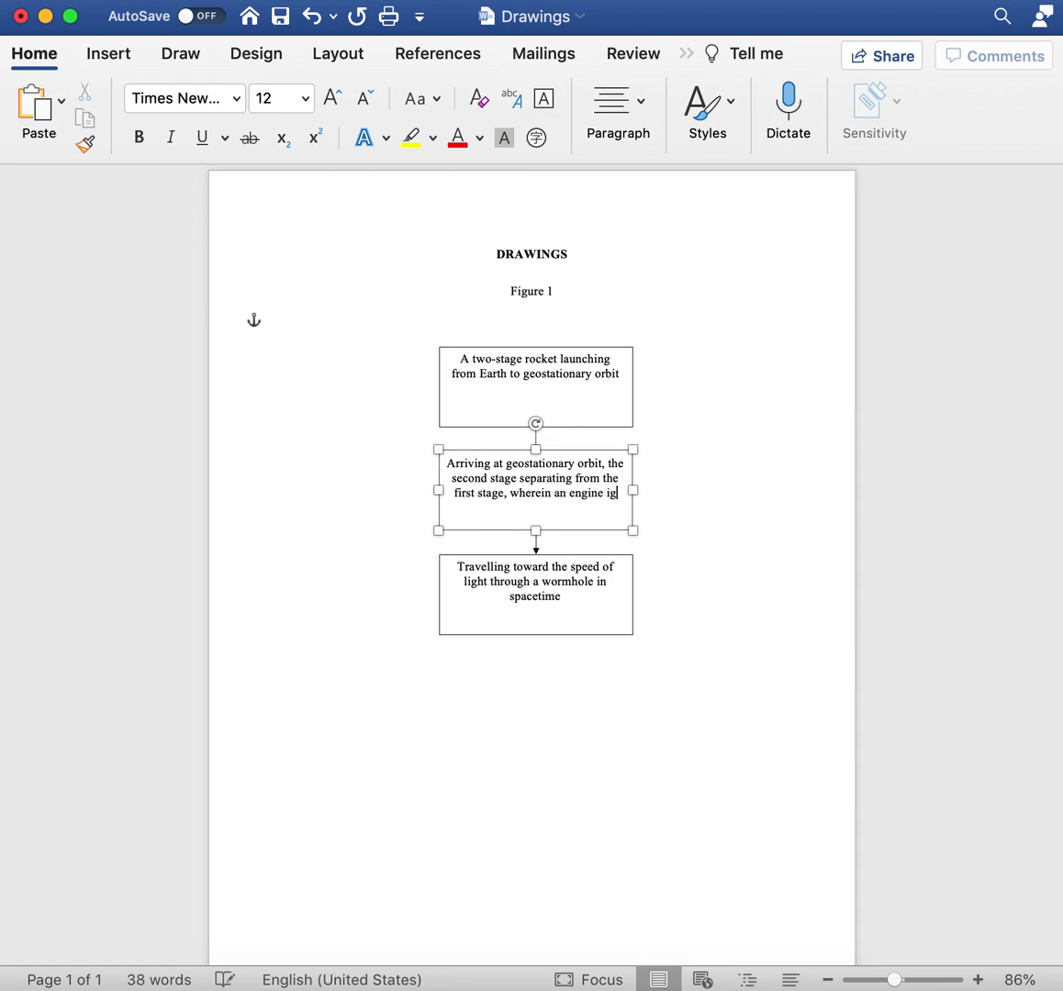
type("nites in the s")
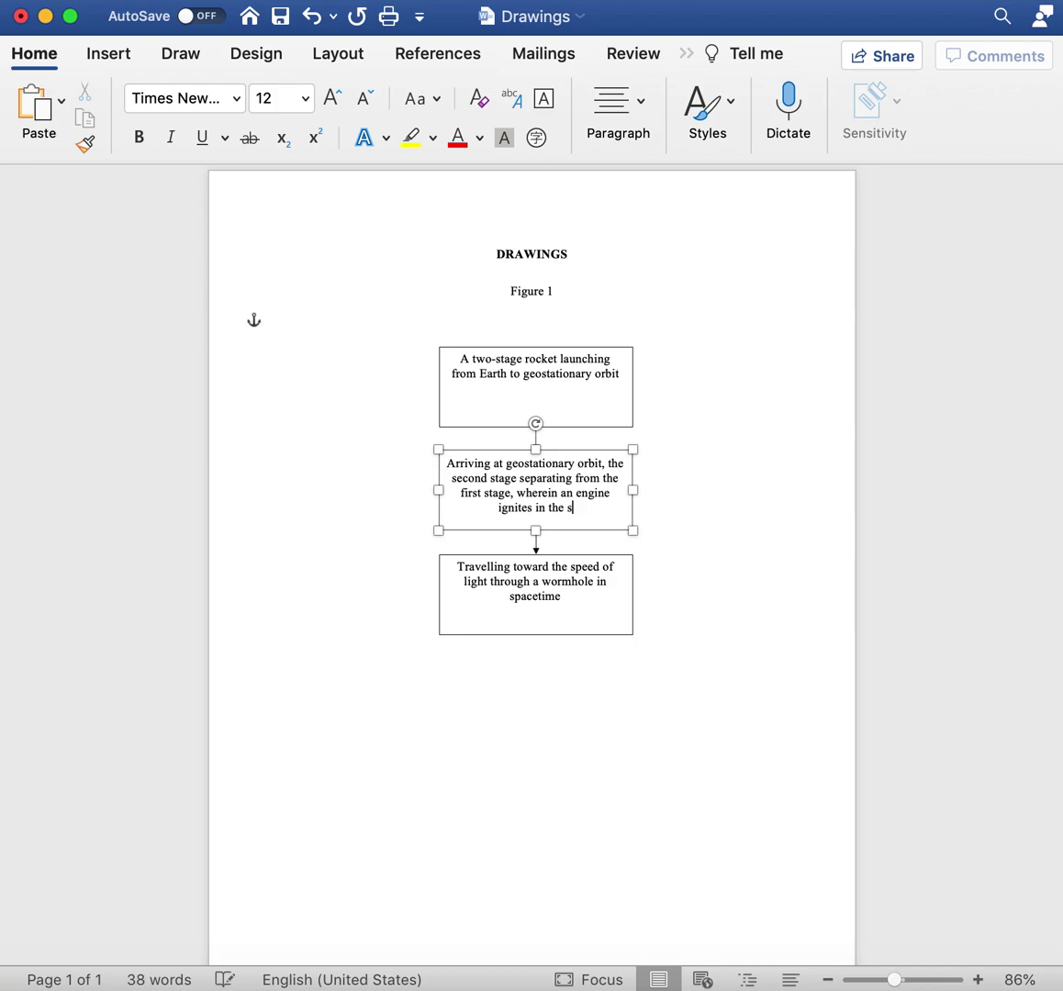
type("econd stage")
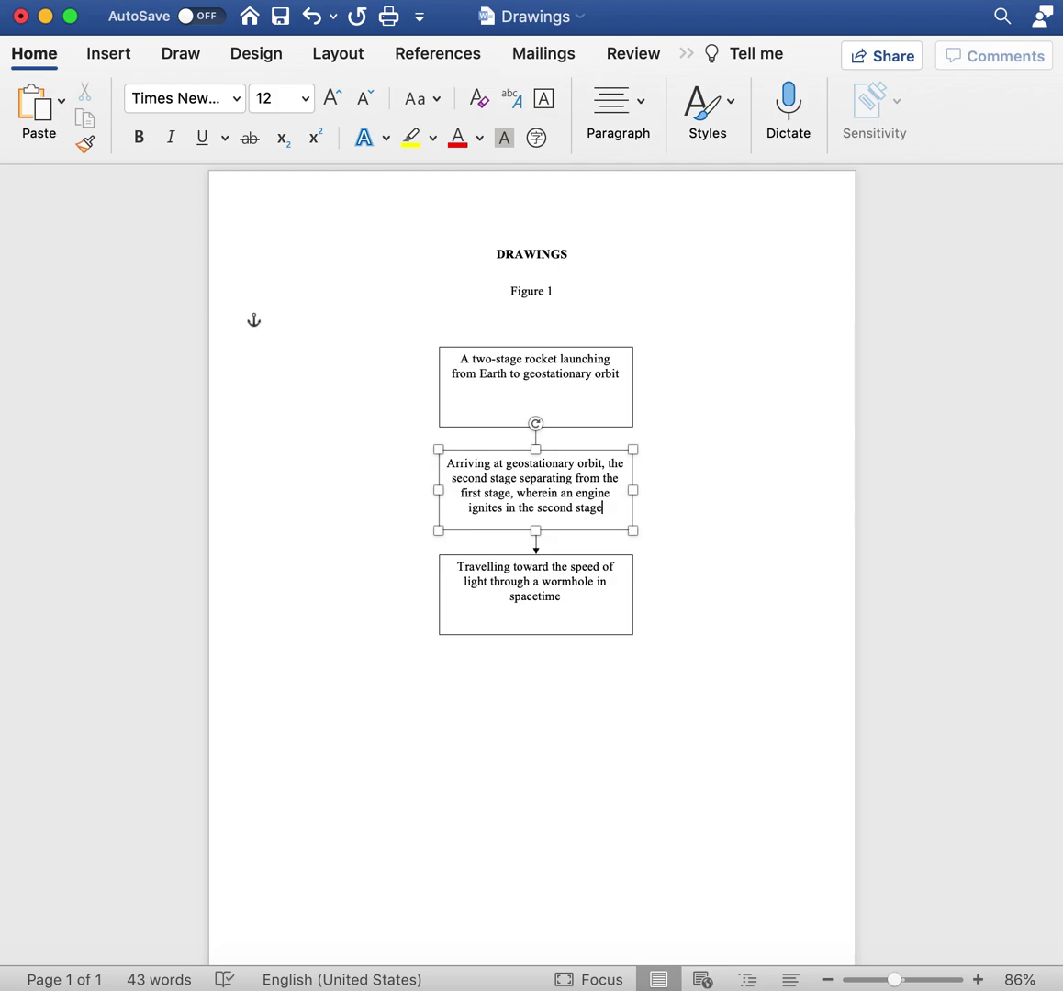
left_click(785, 536)
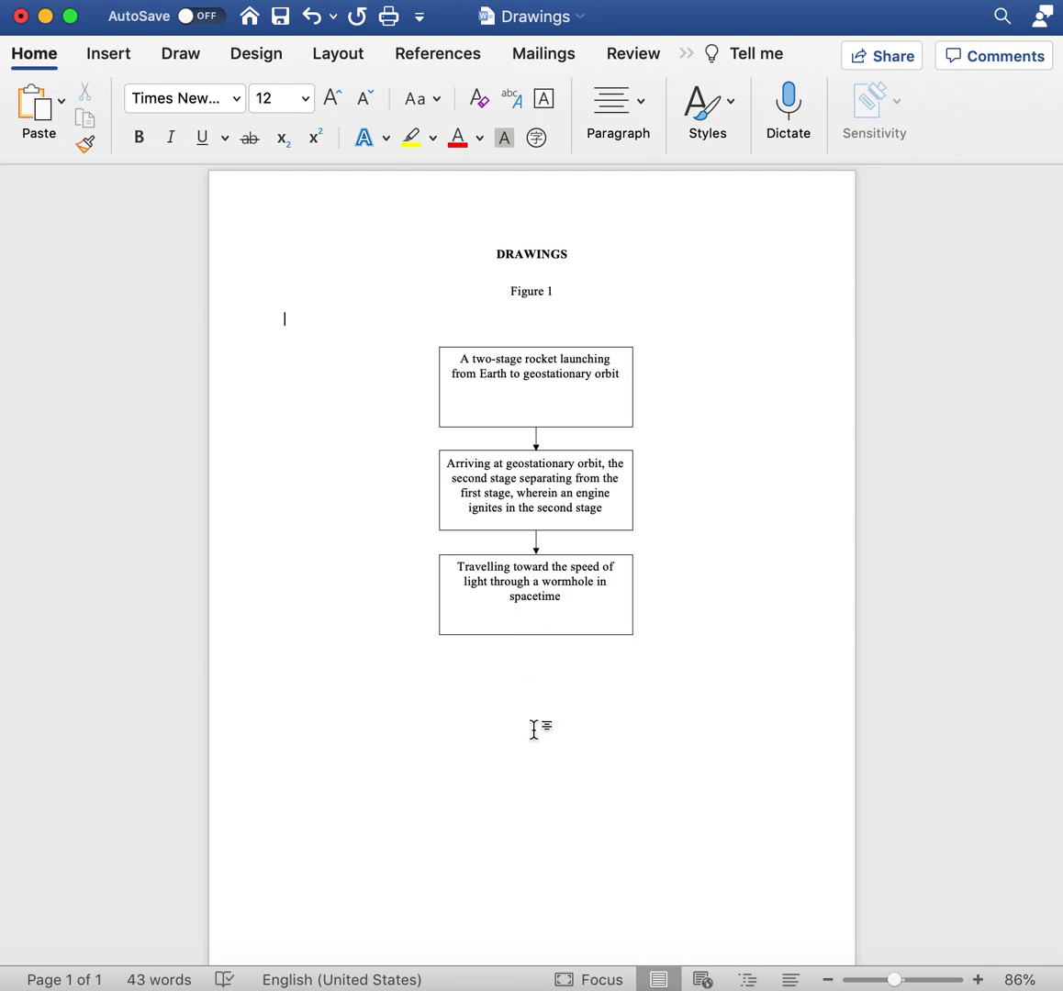
- Try a freehand squiggle shape near Figure 1, then delete it
left_click(100, 54)
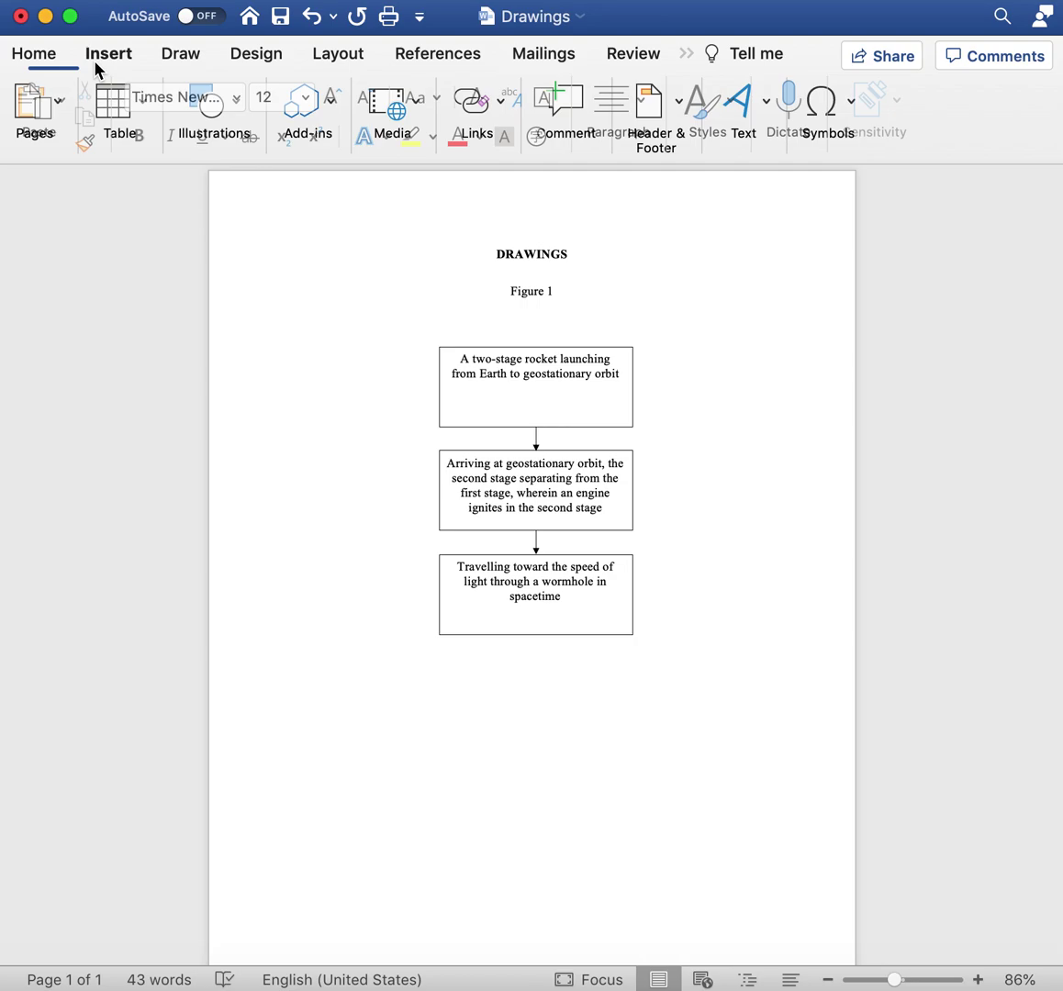
left_click(236, 98)
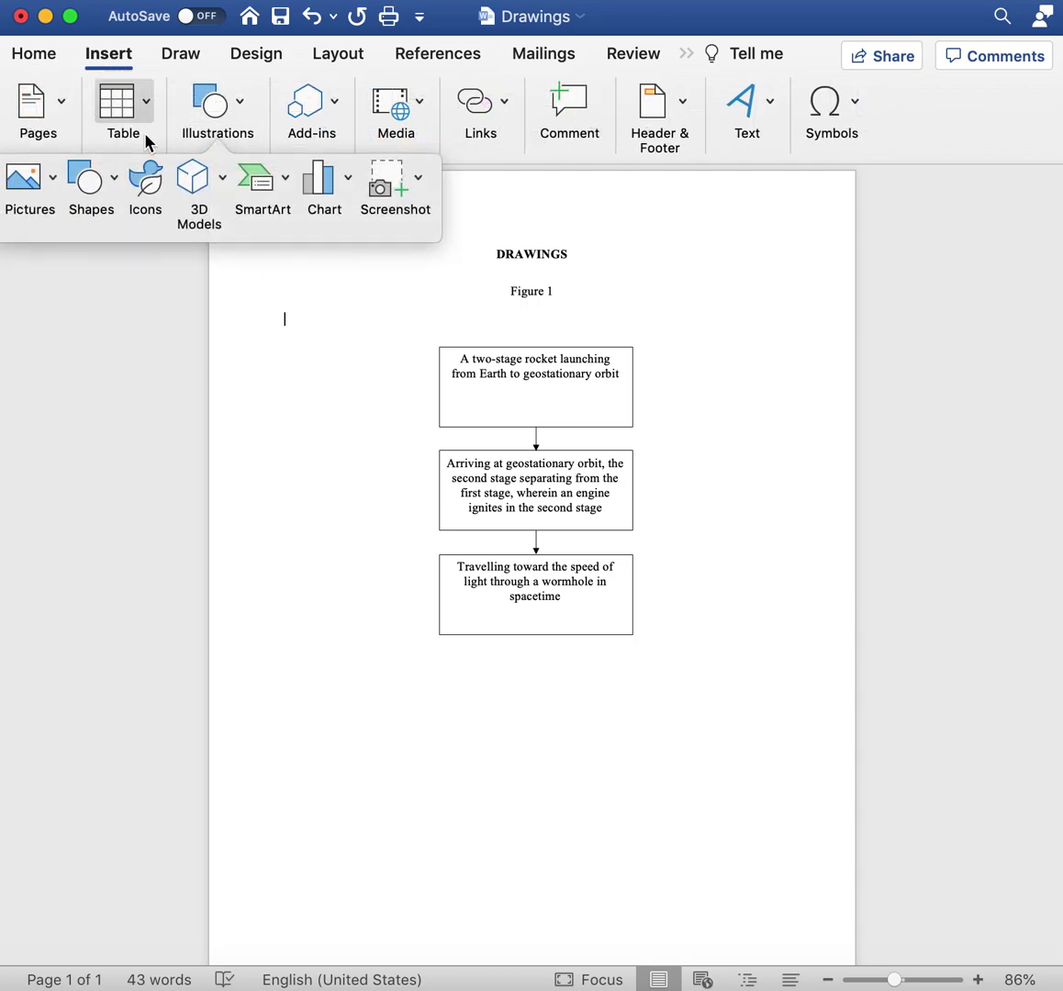
left_click(112, 178)
left_click(204, 297)
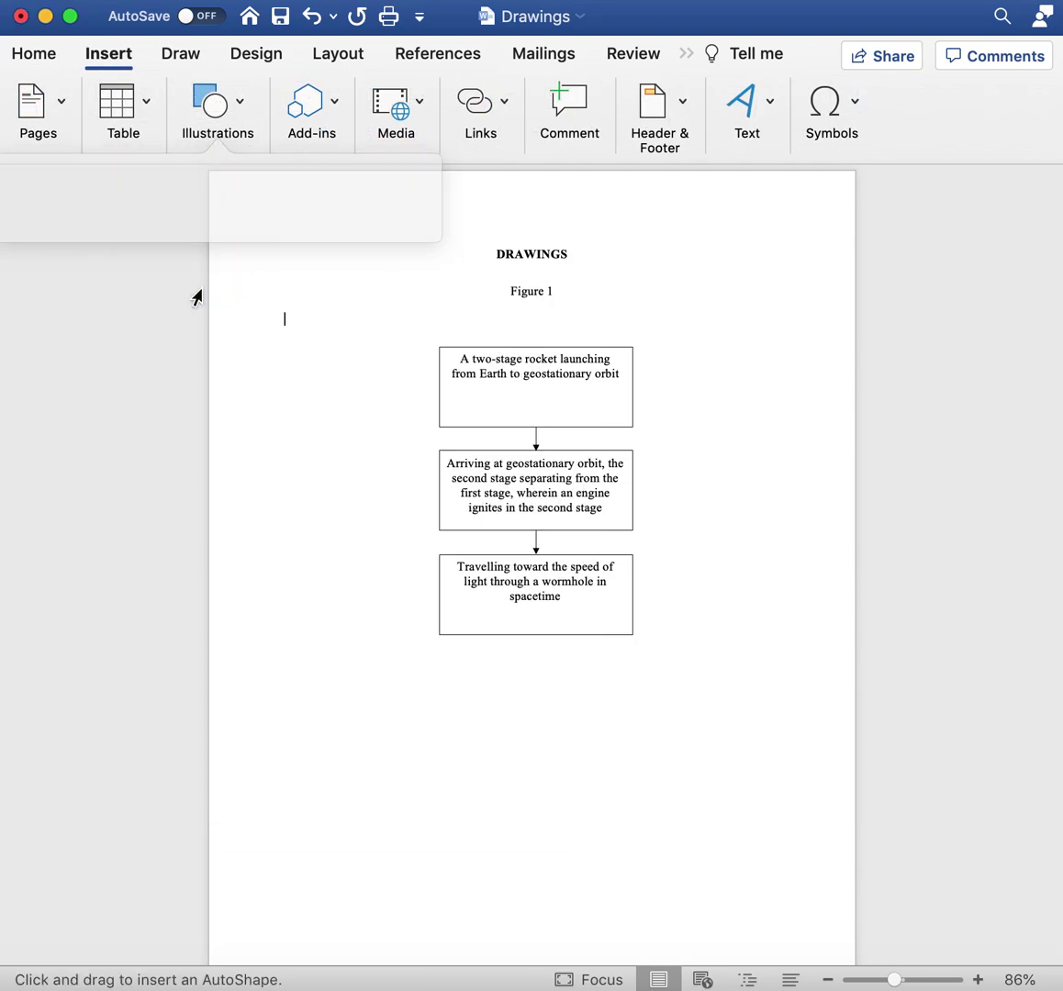
key("Escape")
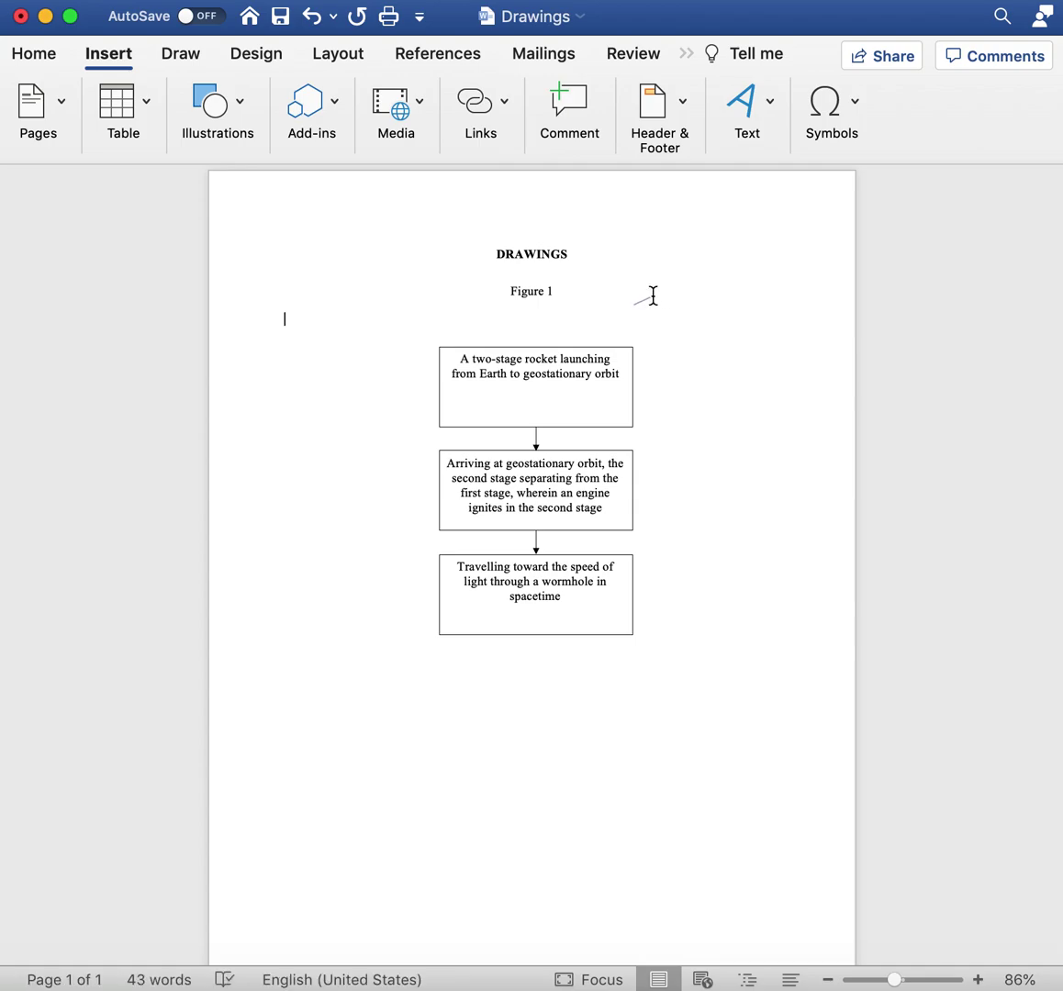
mouse_move(658, 292)
left_mouse_down()
mouse_move(672, 295)
mouse_move(662, 298)
left_mouse_up()
key("Delete")
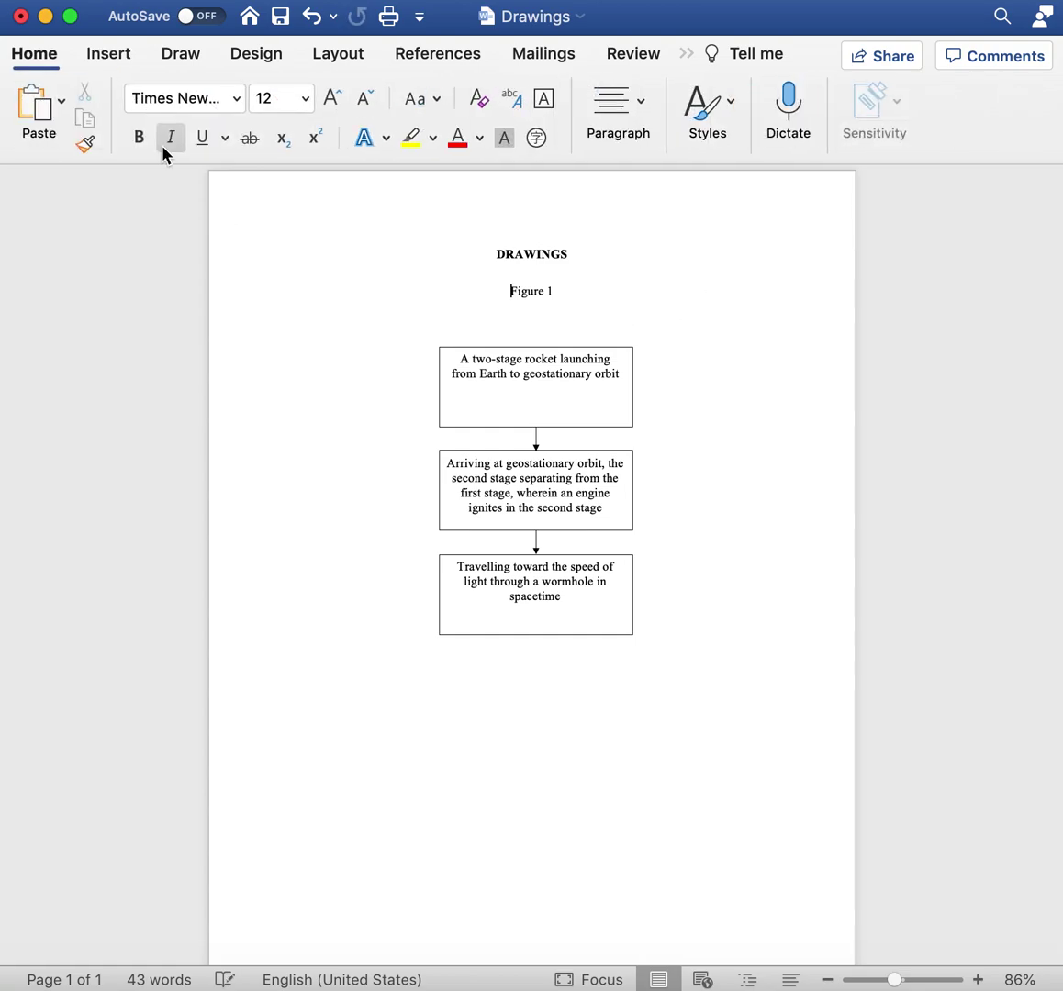
- Draw a trial scribble below the flowchart and delete it
left_click(108, 53)
left_click(220, 110)
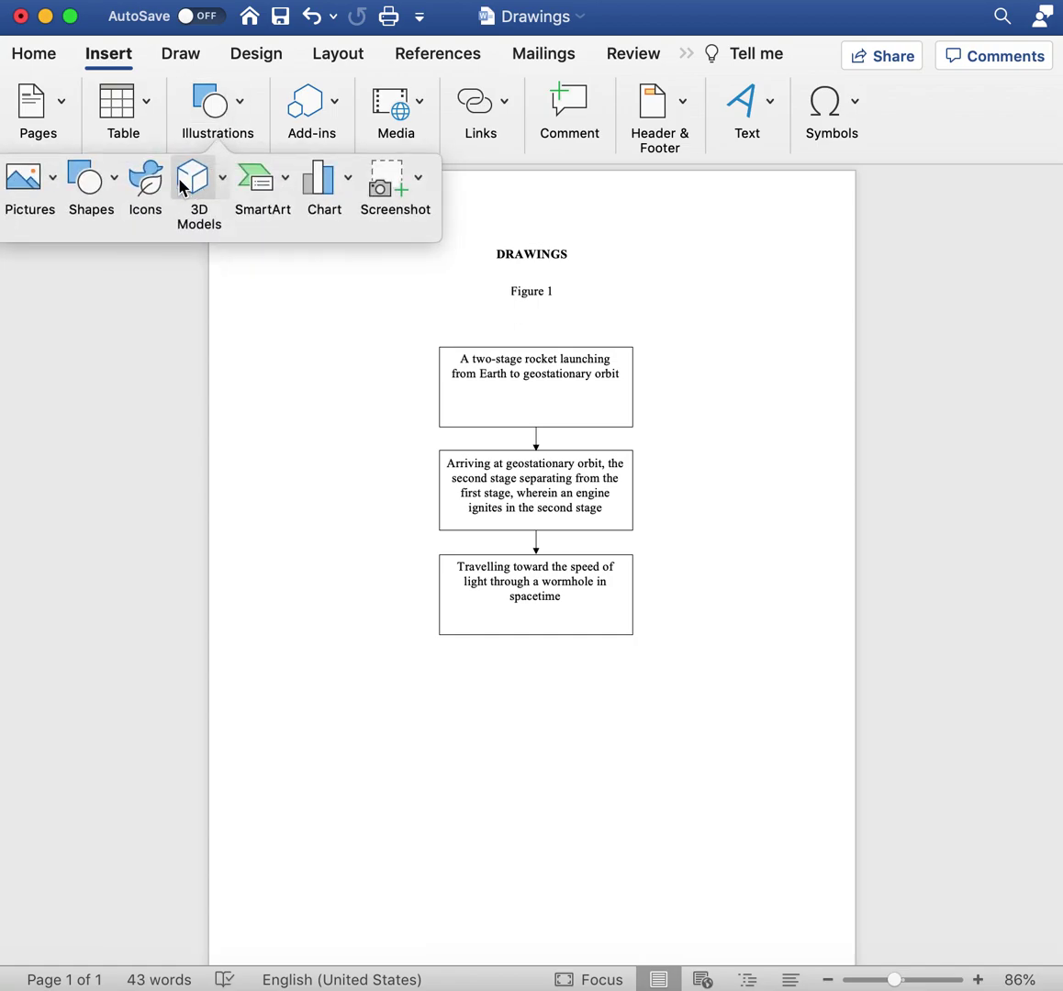
left_click(88, 179)
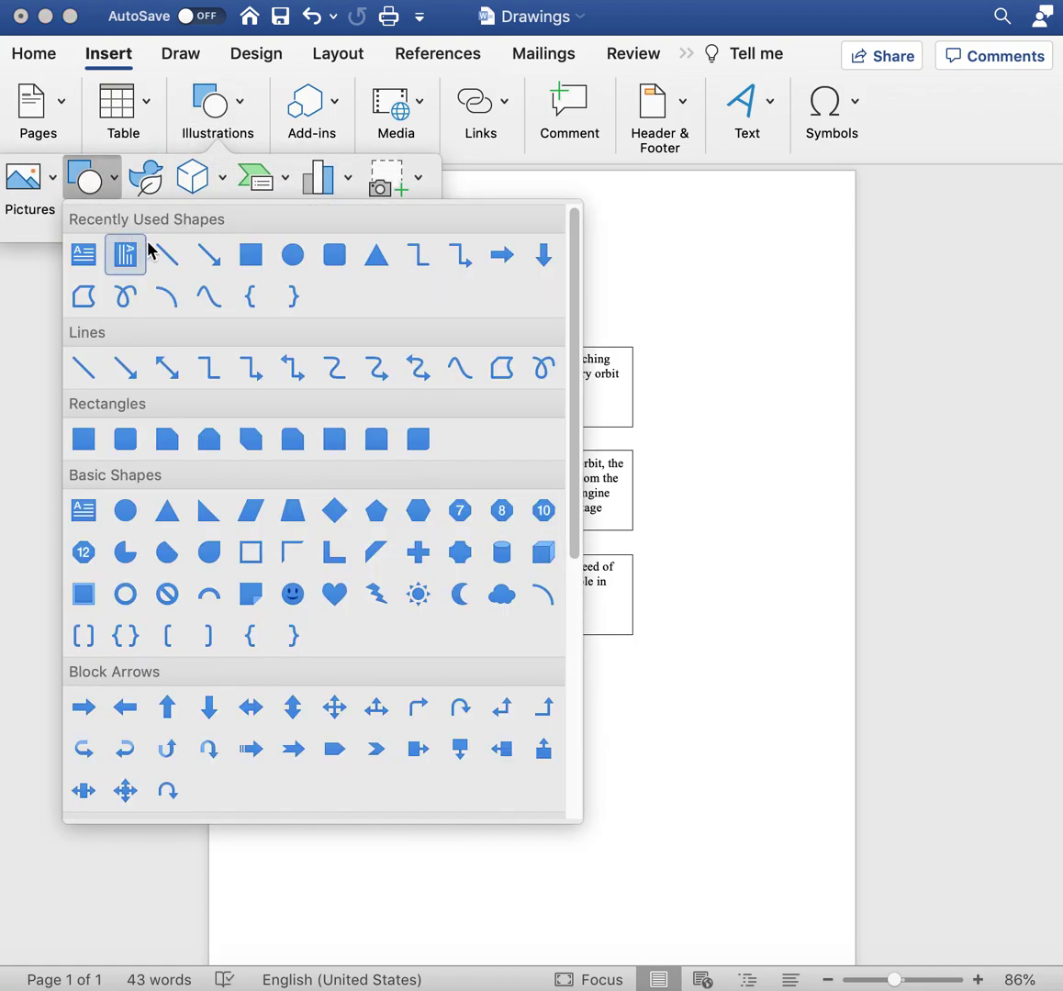
left_click(202, 296)
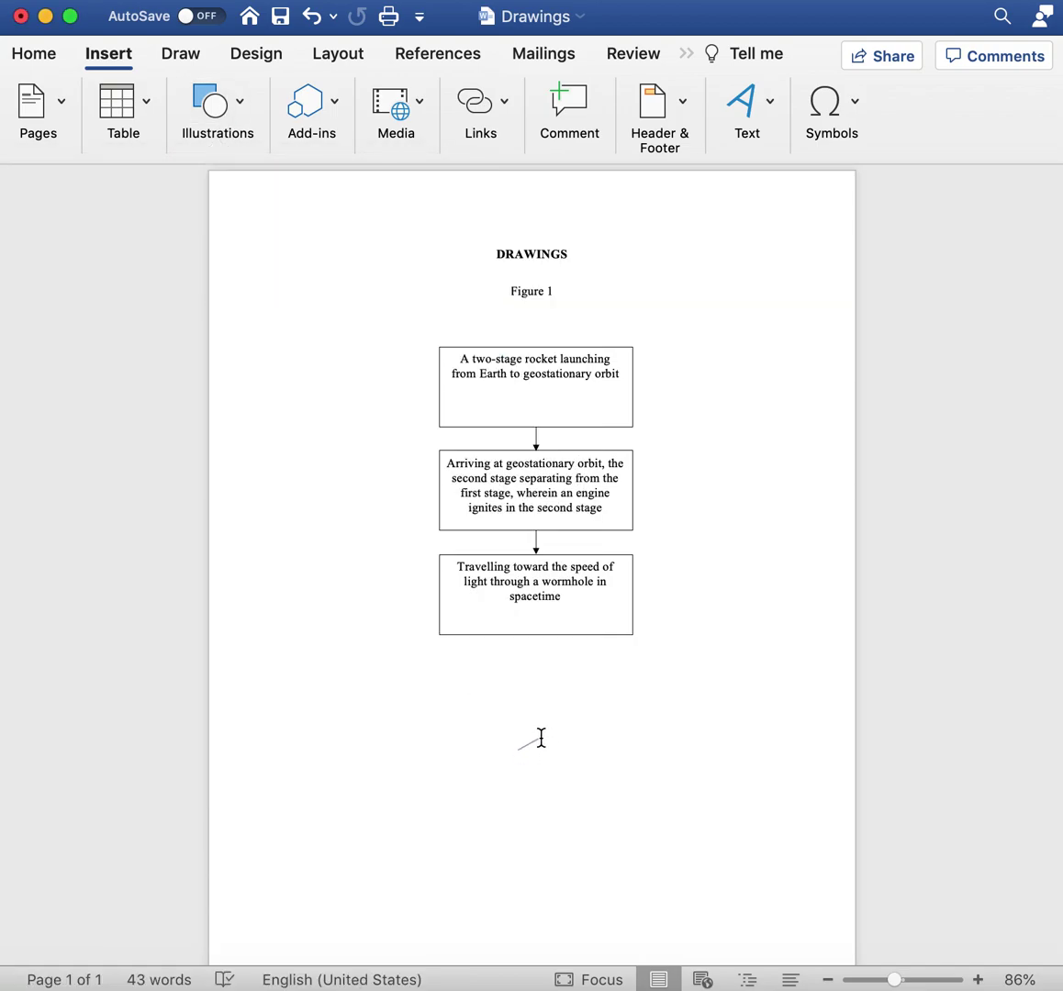
mouse_move(542, 739)
left_mouse_down()
mouse_move(566, 746)
mouse_move(579, 731)
mouse_move(615, 735)
left_mouse_up()
double_click(585, 735)
key("Delete")
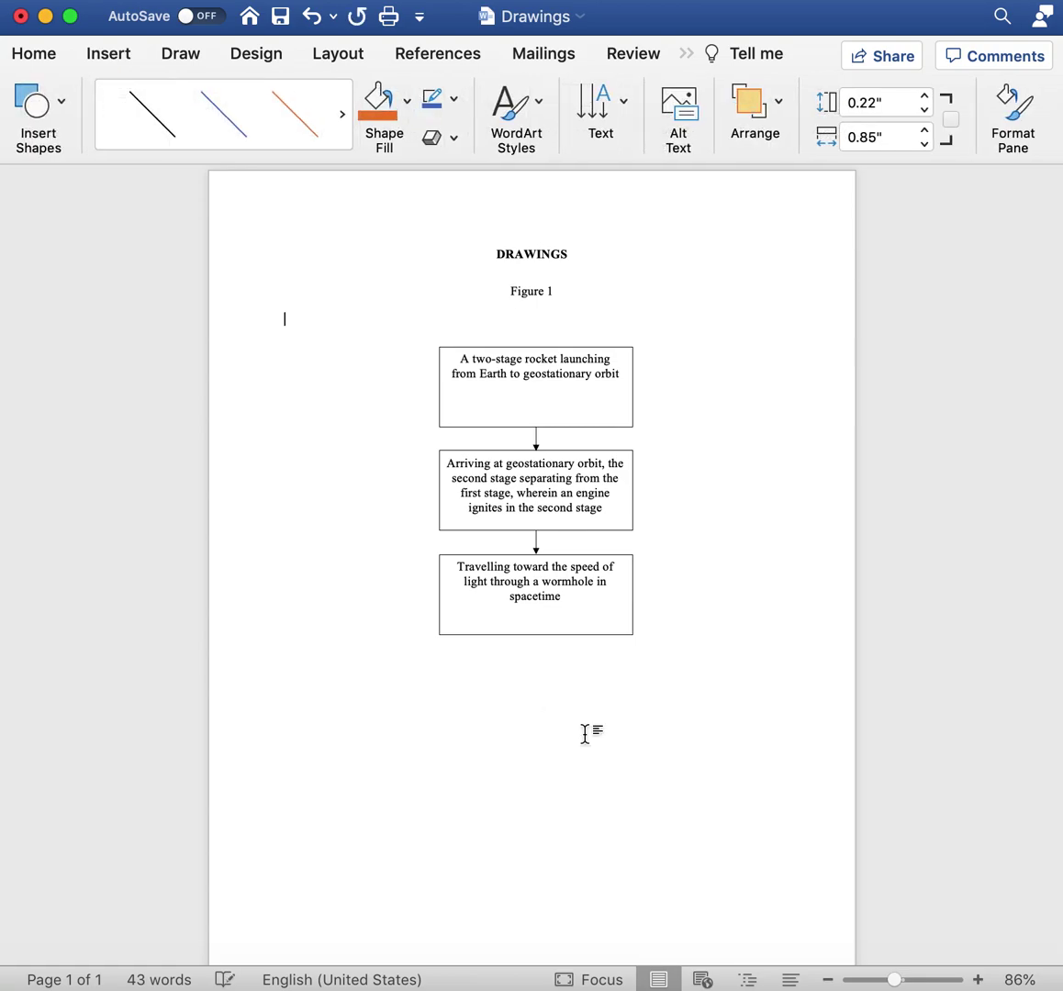
- Draw a wavy curve lead line and move it beside the top box
left_click(111, 54)
left_click(225, 112)
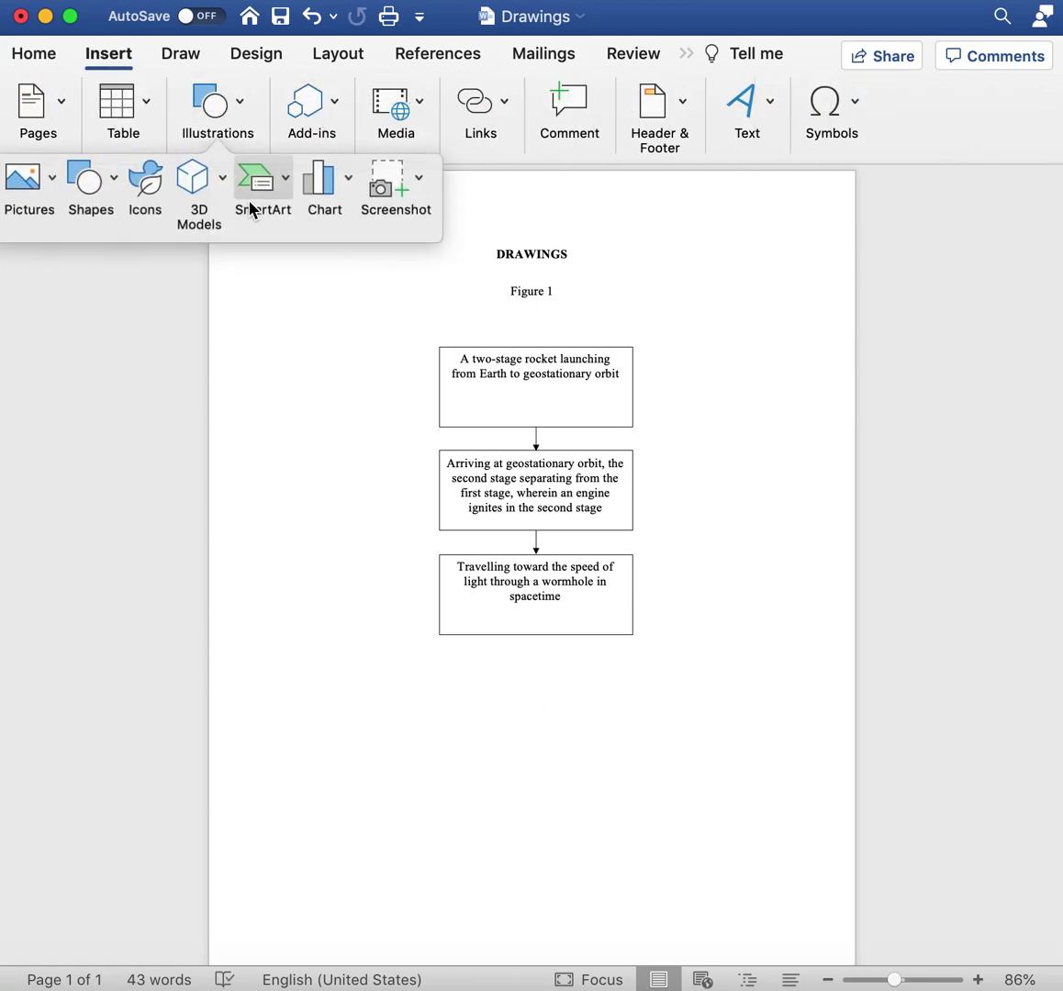
left_click(91, 183)
left_click(168, 293)
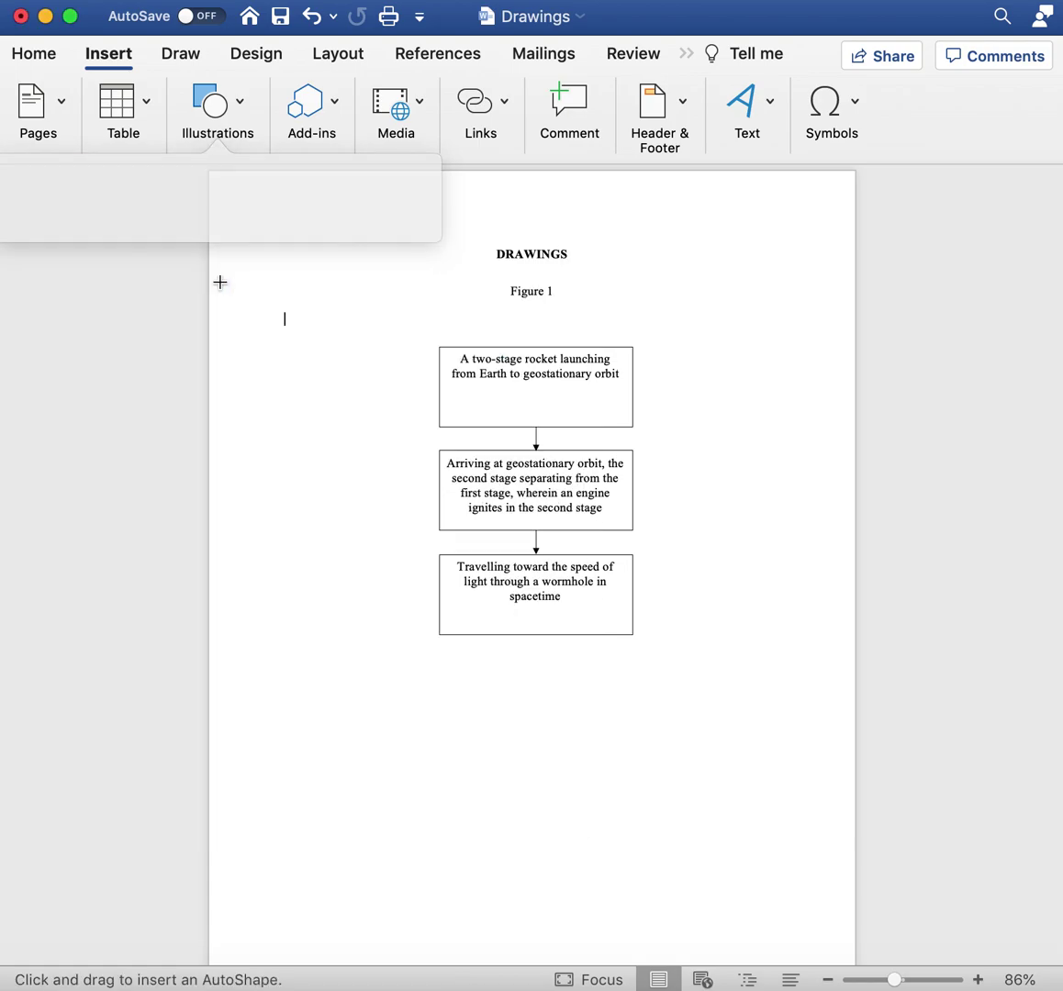
key("Escape")
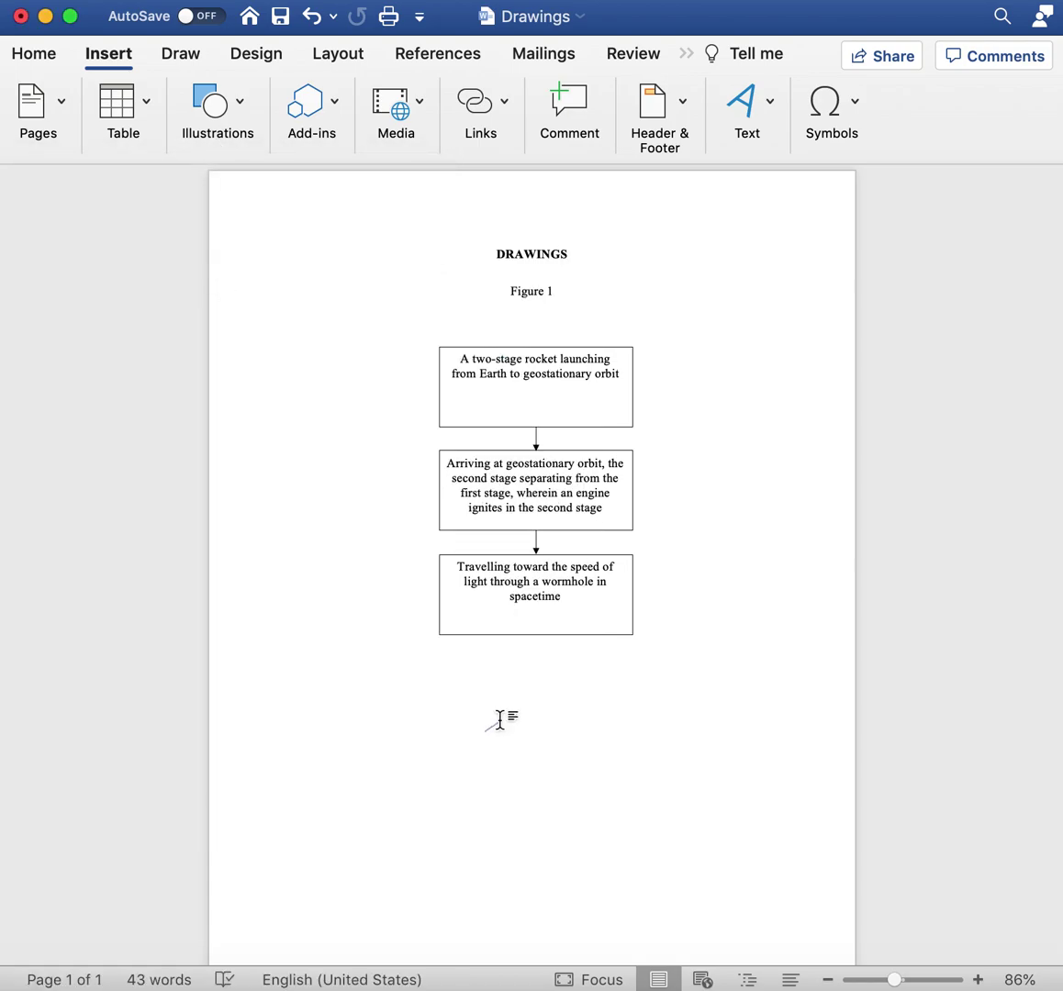
left_click_drag(500, 719, 525, 723)
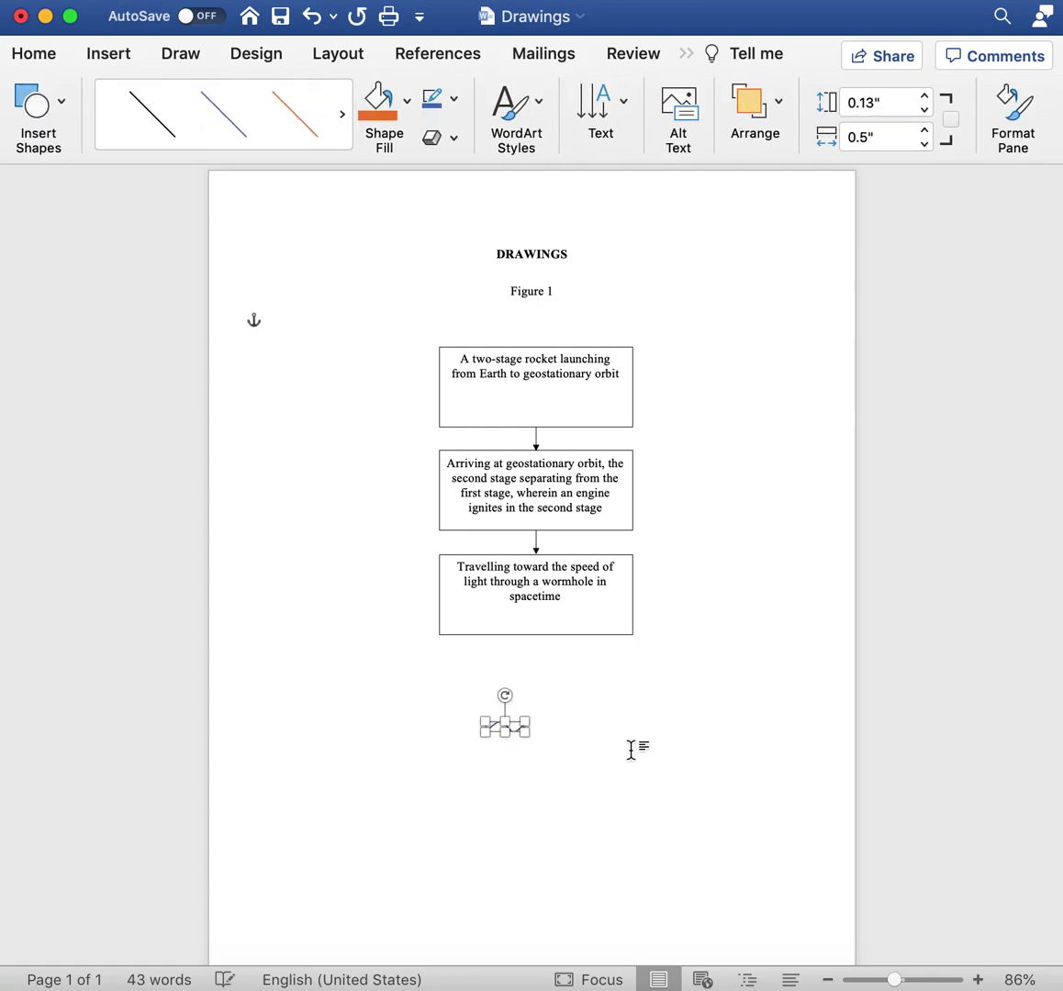
left_click(486, 576)
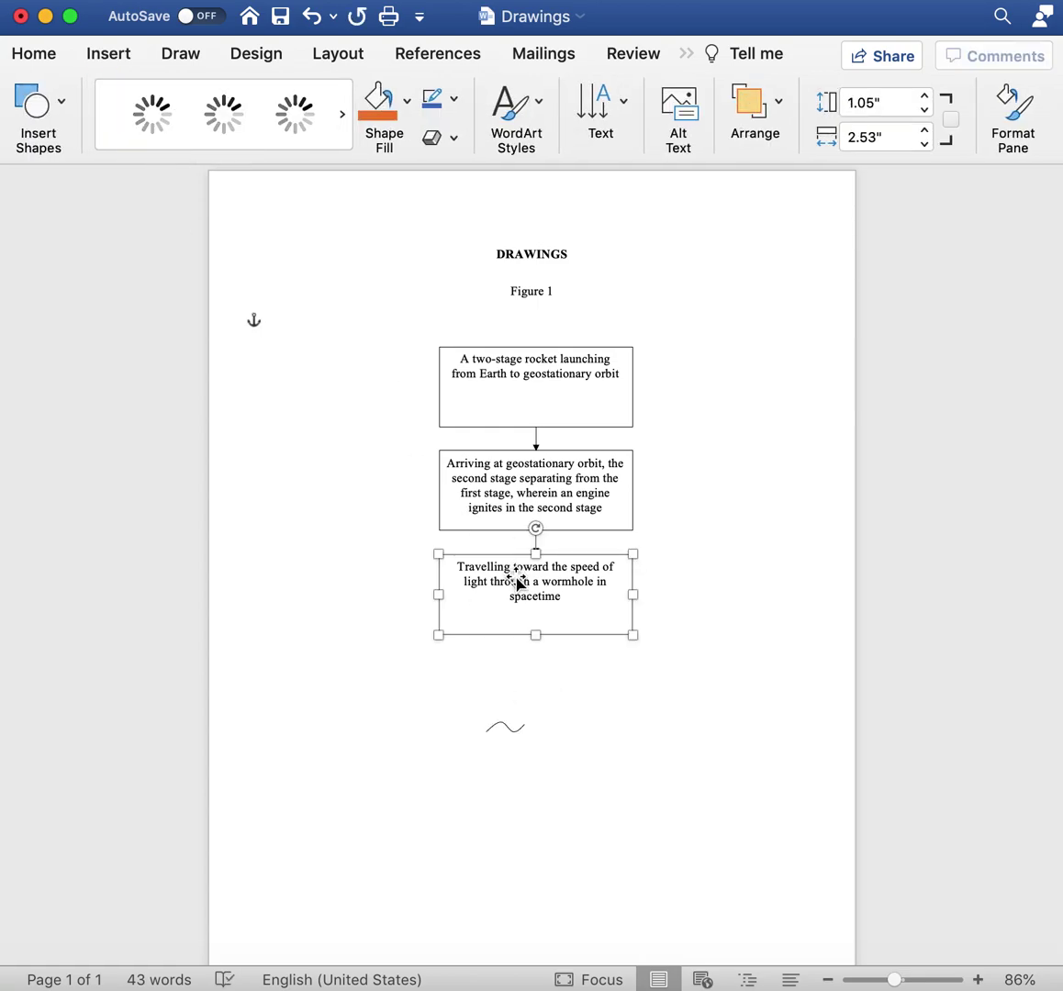
left_click(624, 726)
mouse_move(507, 731)
left_mouse_down()
mouse_move(764, 506)
mouse_move(759, 386)
mouse_move(667, 390)
left_mouse_up()
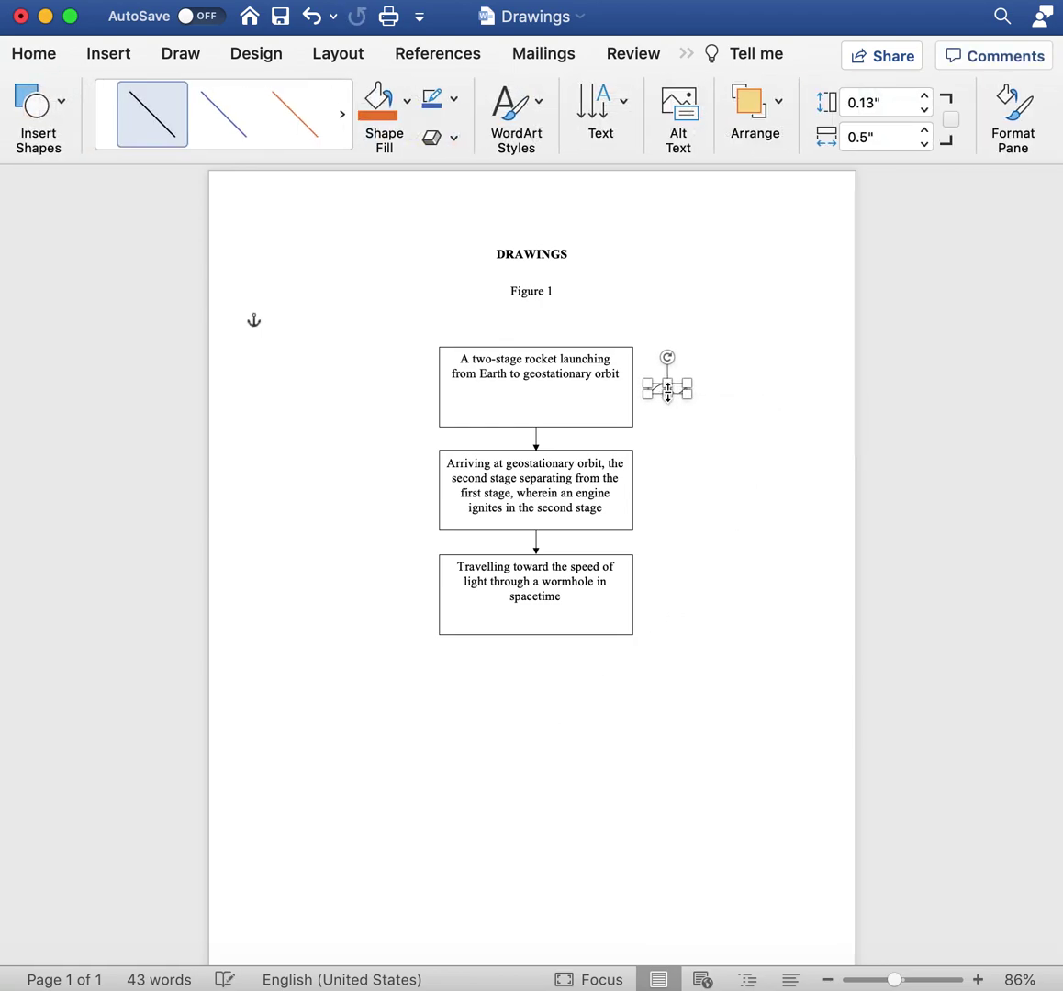
- Paste two copies of the wavy line, one beside the bottom box and one left of the middle box
key("super+v")
left_click(719, 451)
left_click(688, 404)
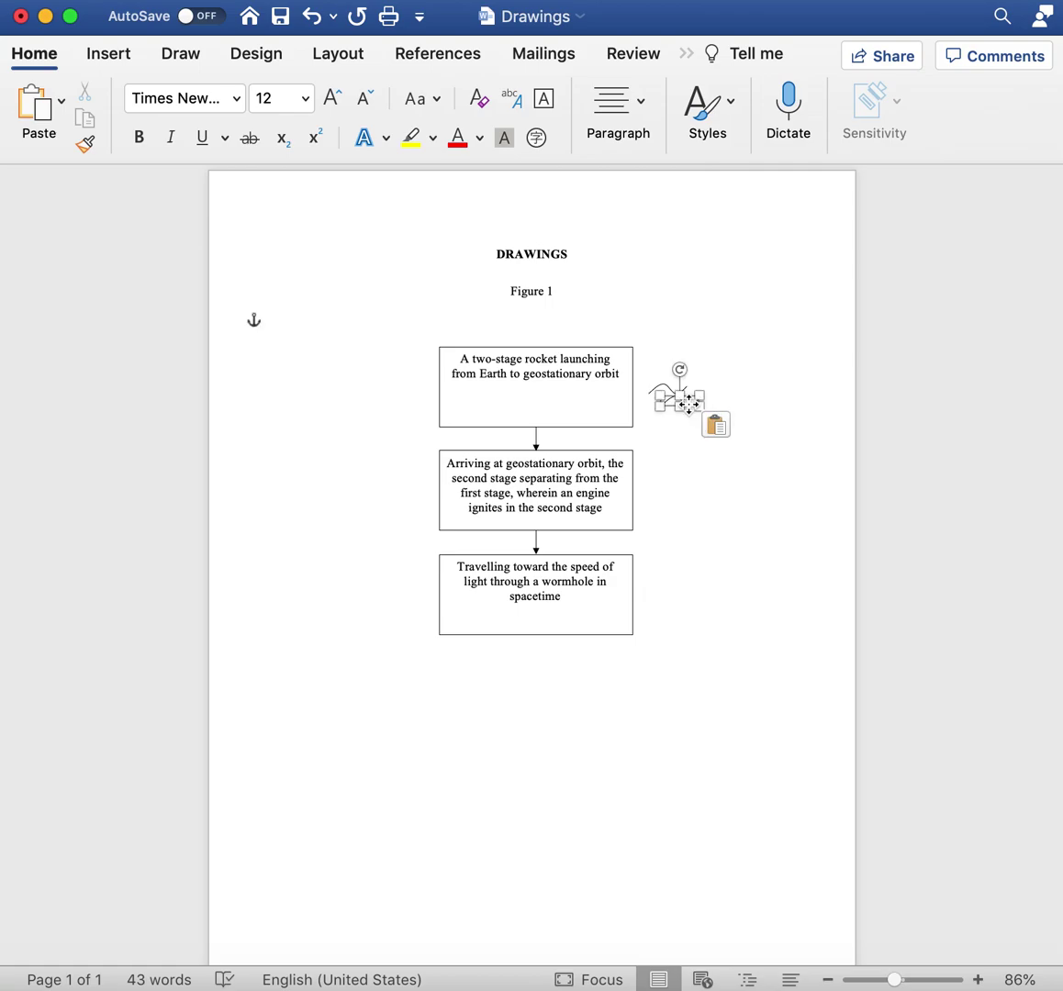
mouse_move(688, 404)
left_mouse_down()
mouse_move(707, 597)
mouse_move(695, 610)
mouse_move(681, 597)
left_mouse_up()
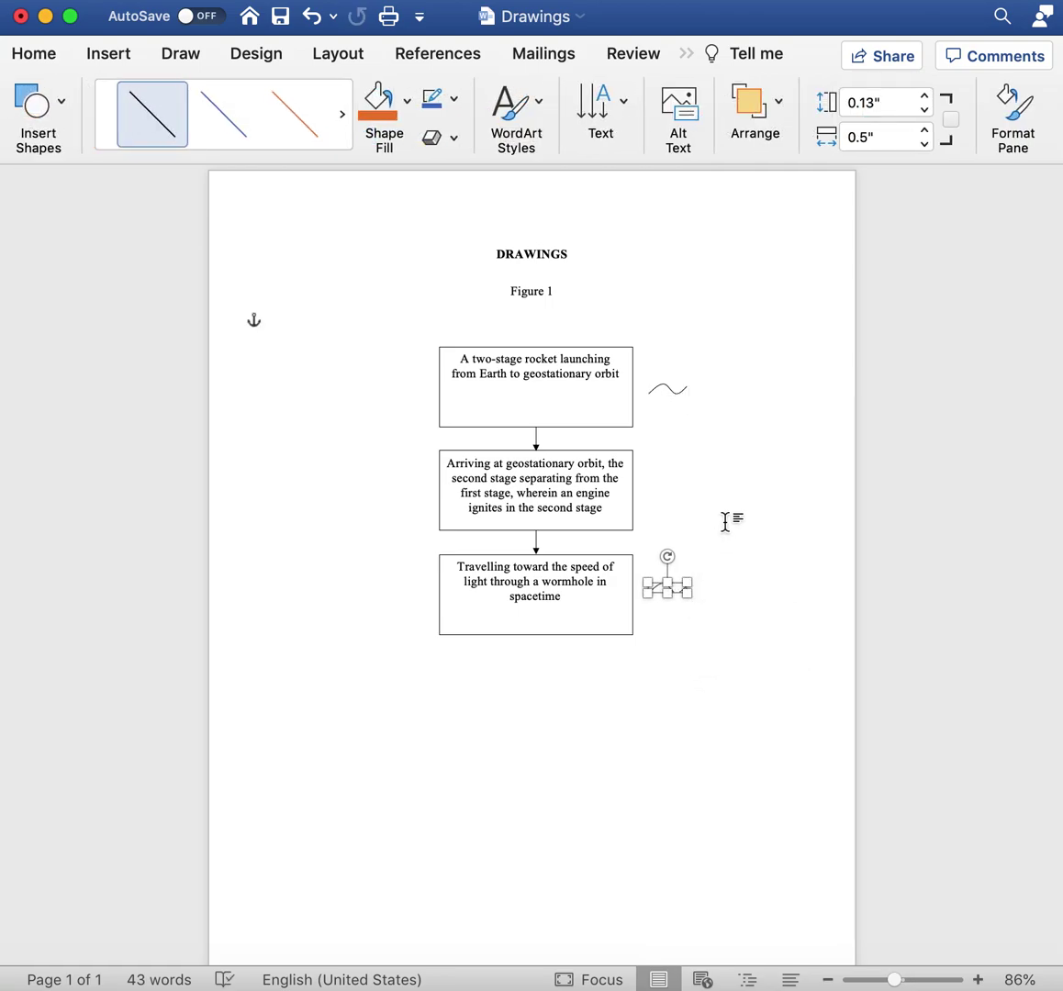
key("super+v")
left_click(738, 617)
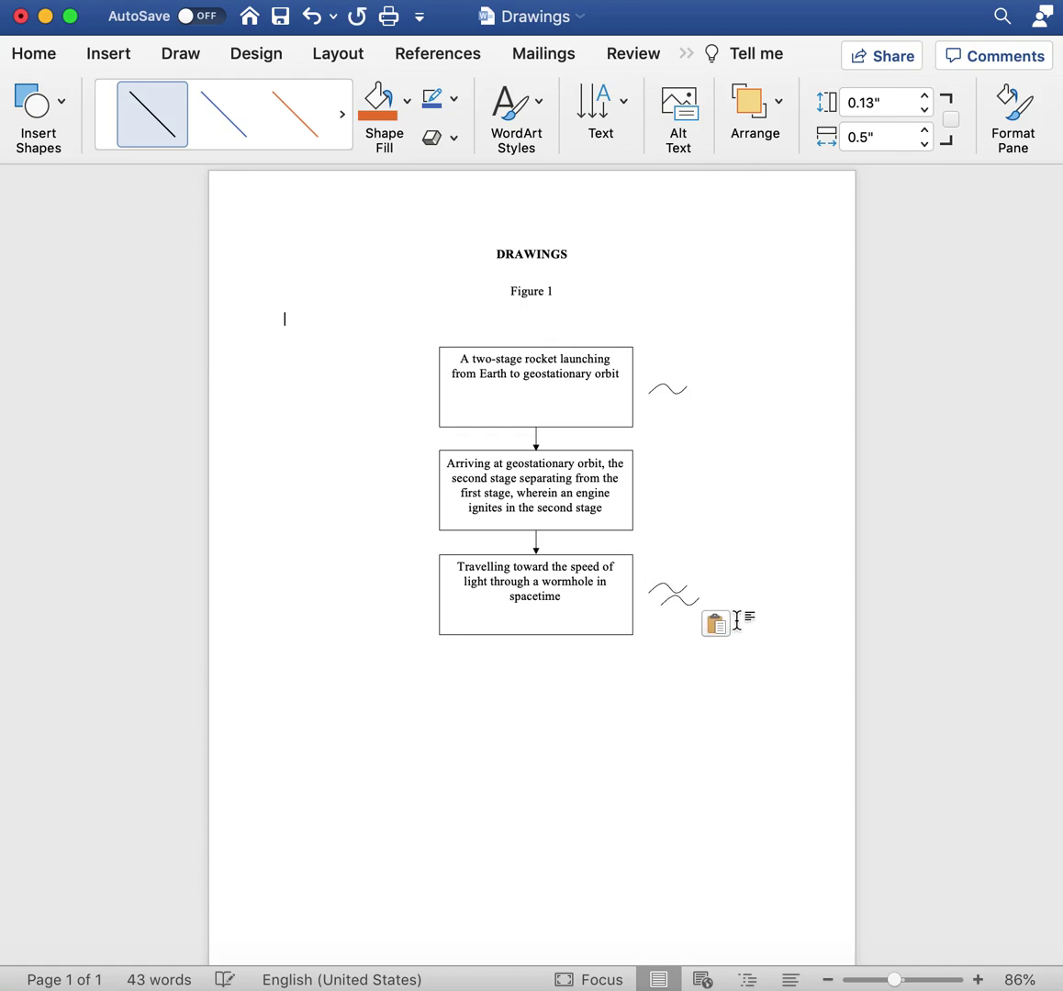
left_click(662, 602)
left_click_drag(662, 602, 394, 497)
left_click(728, 552)
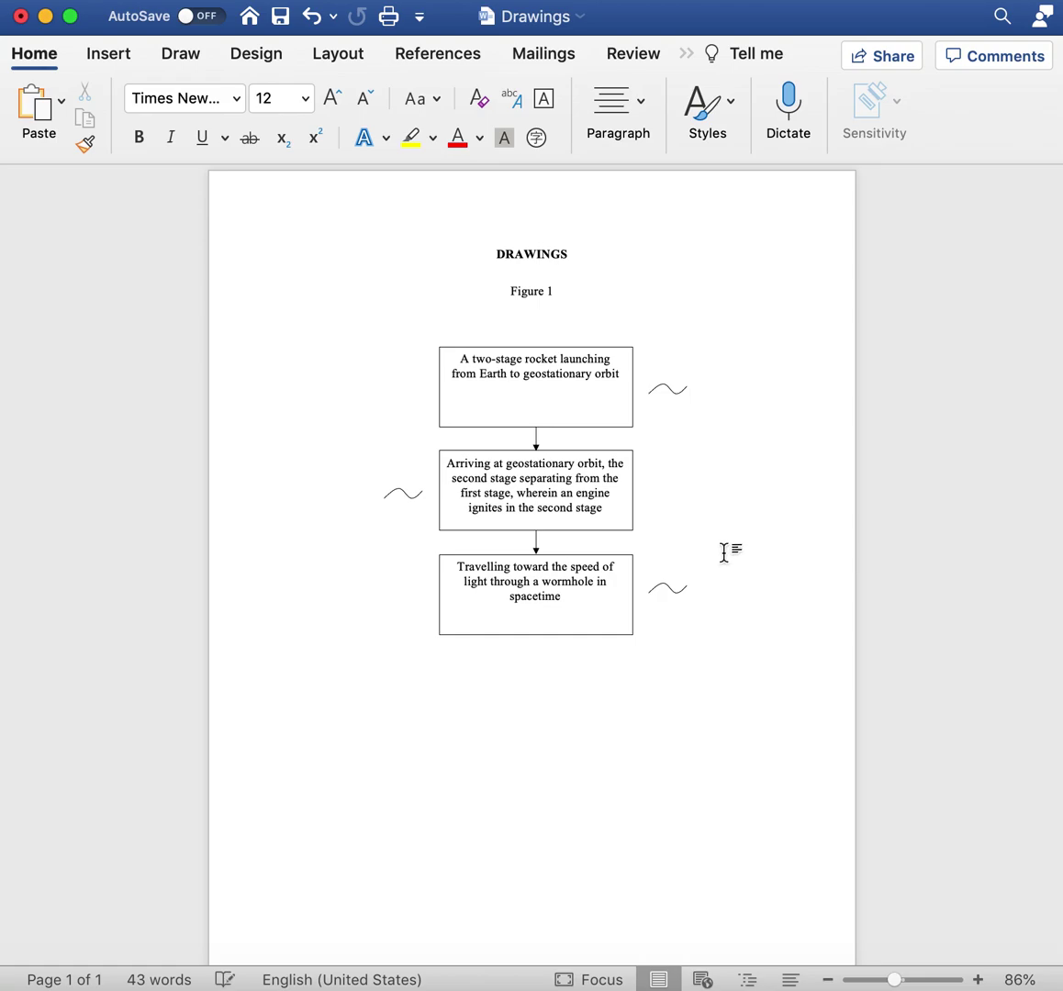
left_click(128, 52)
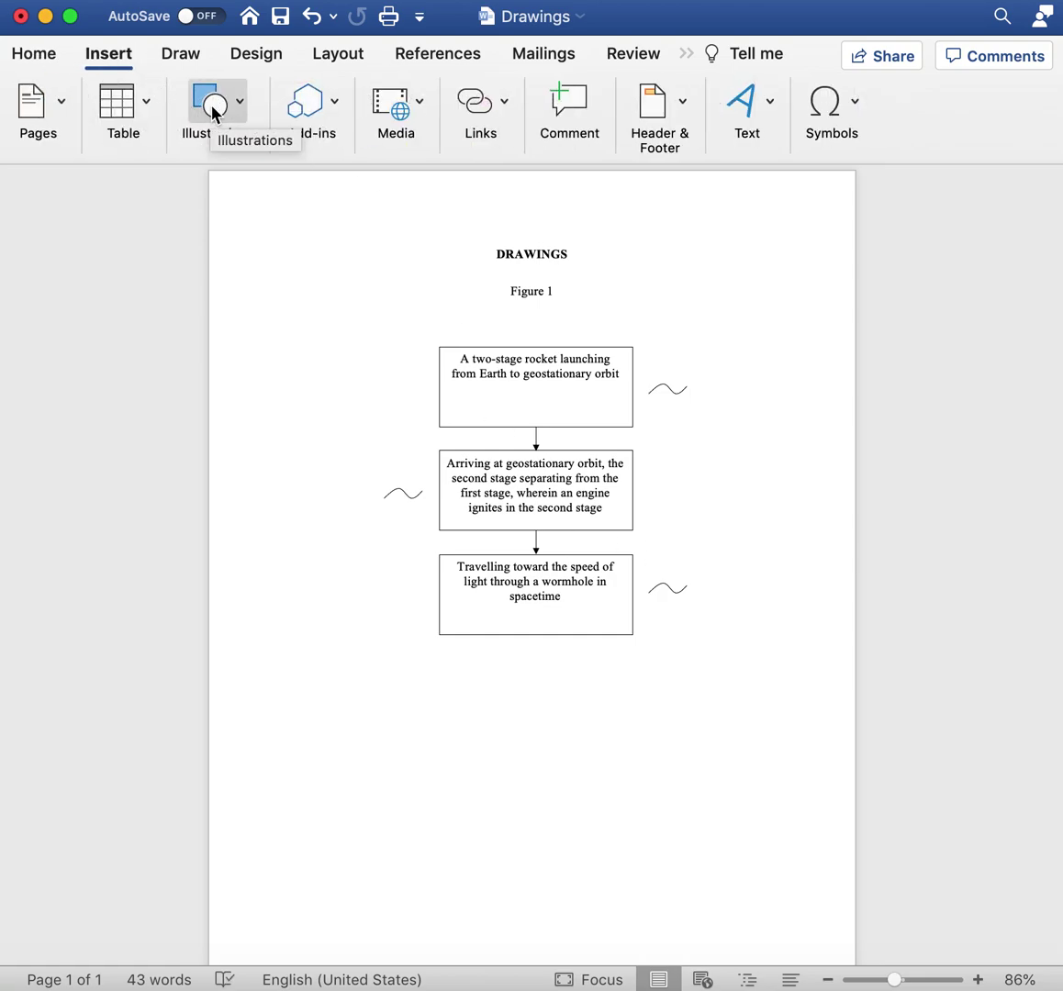
- Draw a small text box right of the top squiggle and enter the numeral 100
left_click(757, 116)
left_click(647, 177)
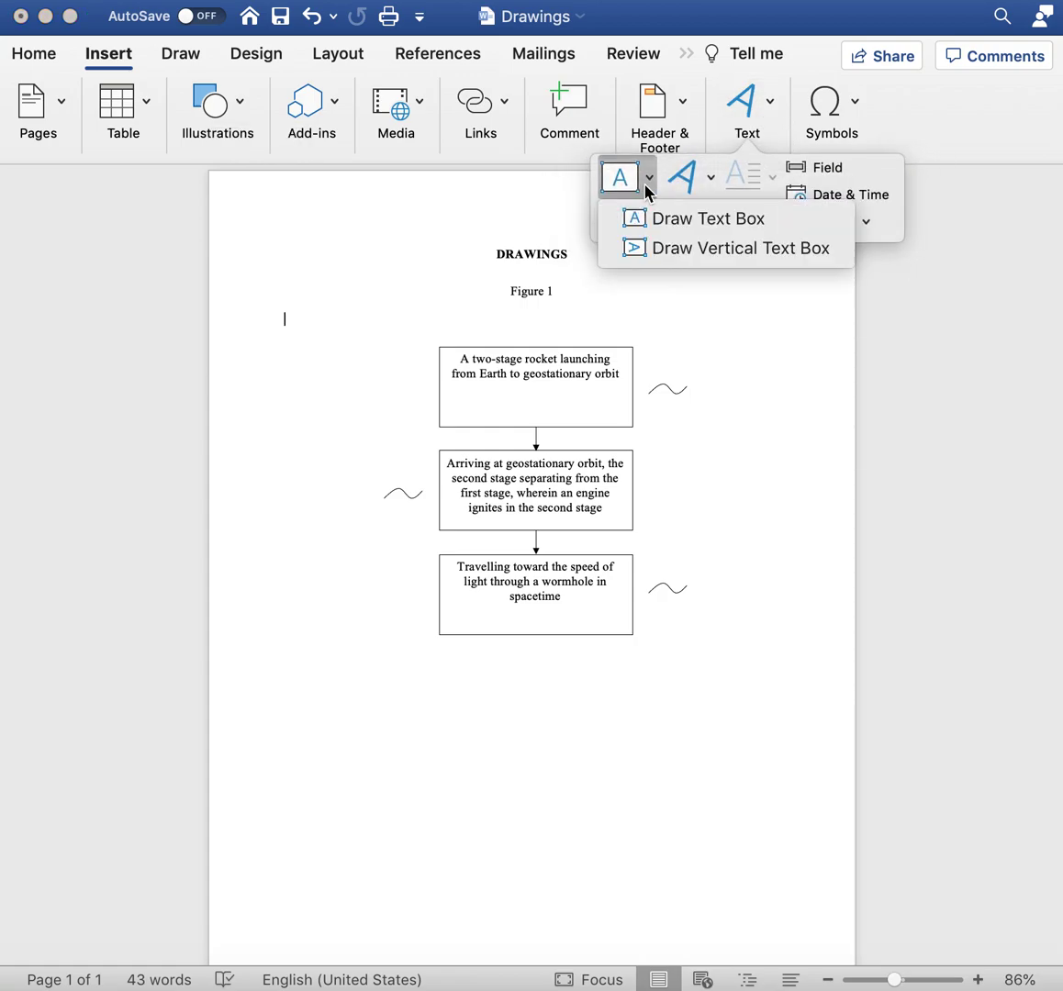
left_click(690, 220)
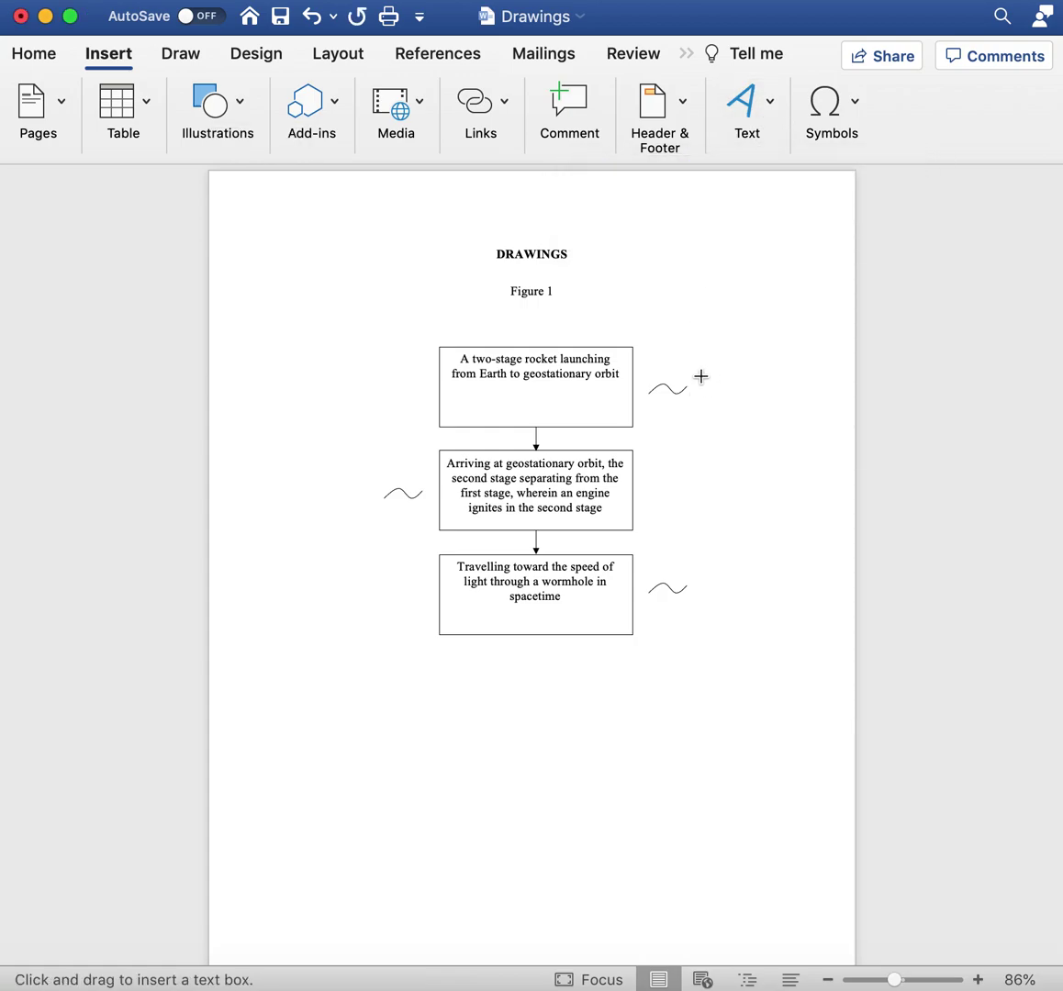
left_click_drag(701, 376, 744, 404)
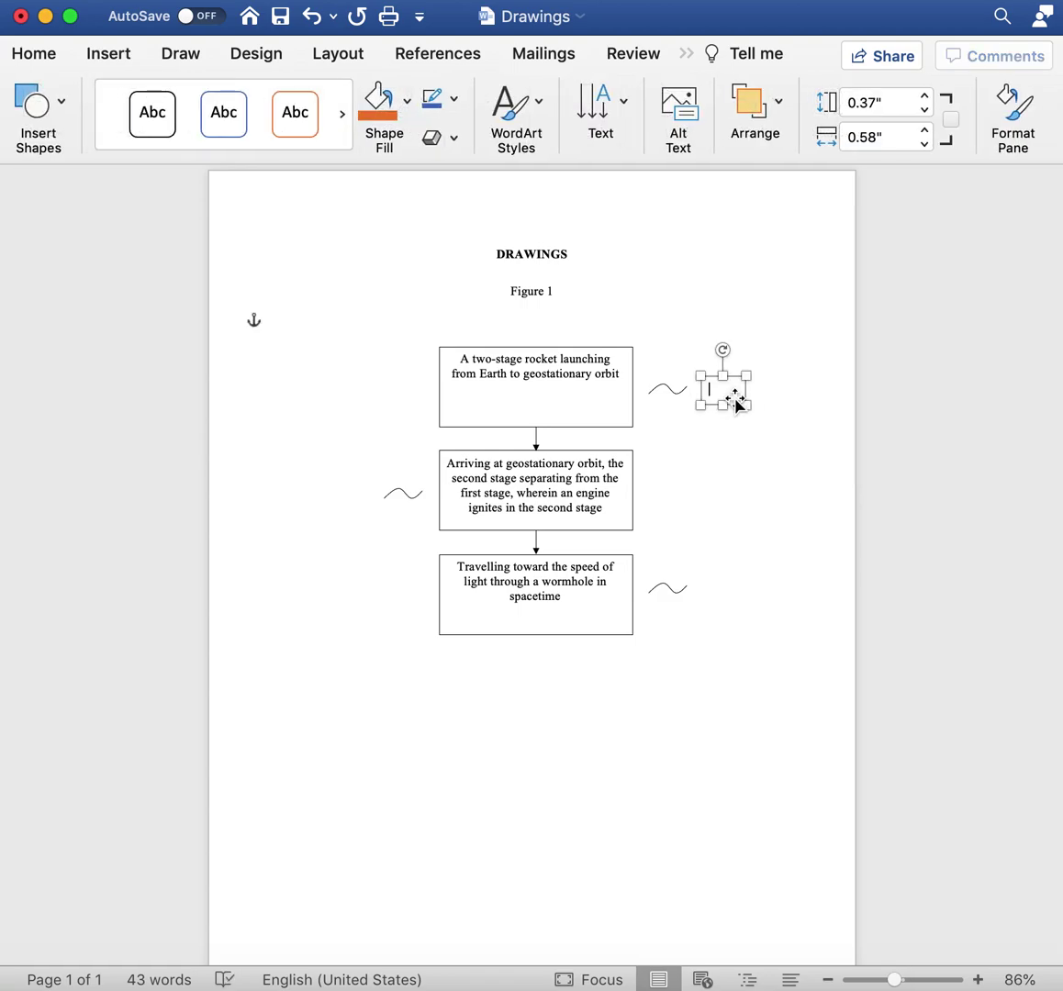
type("100")
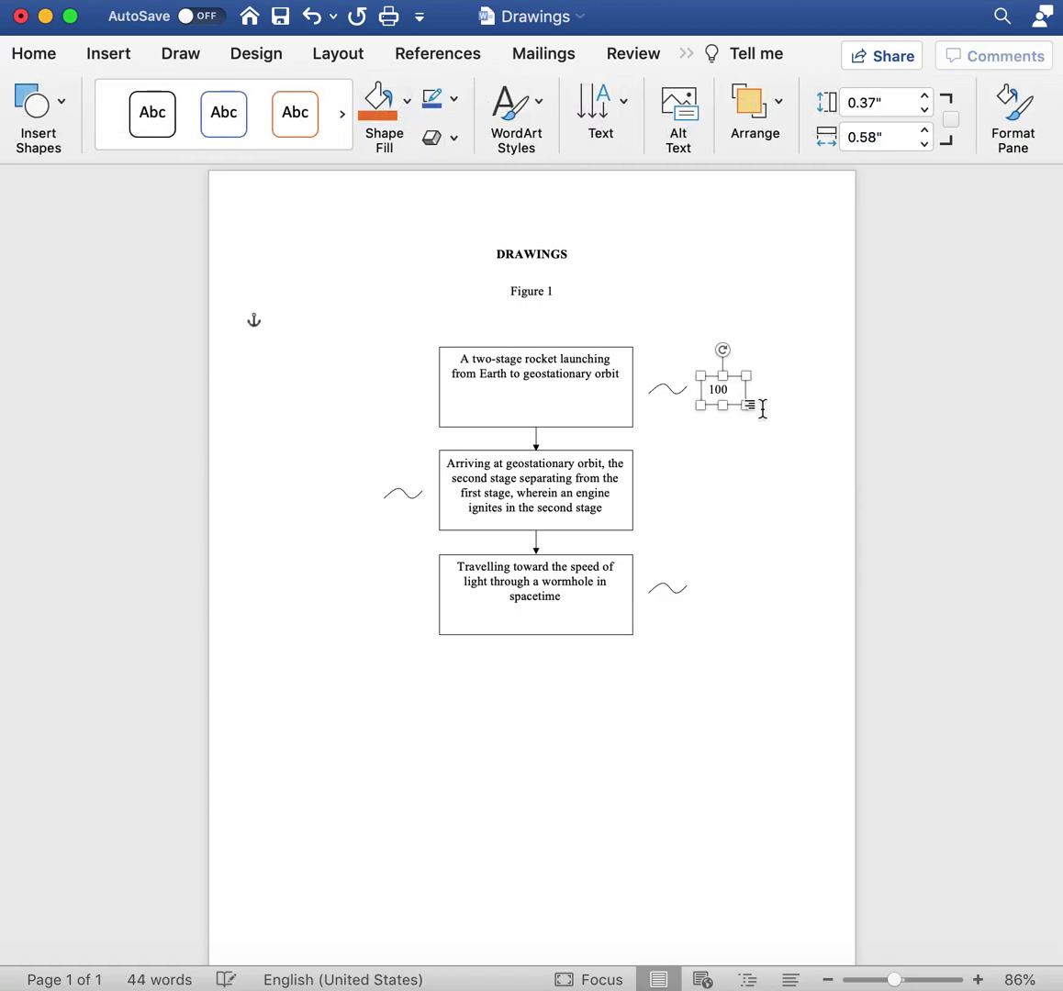
left_click(755, 403)
left_click(727, 389)
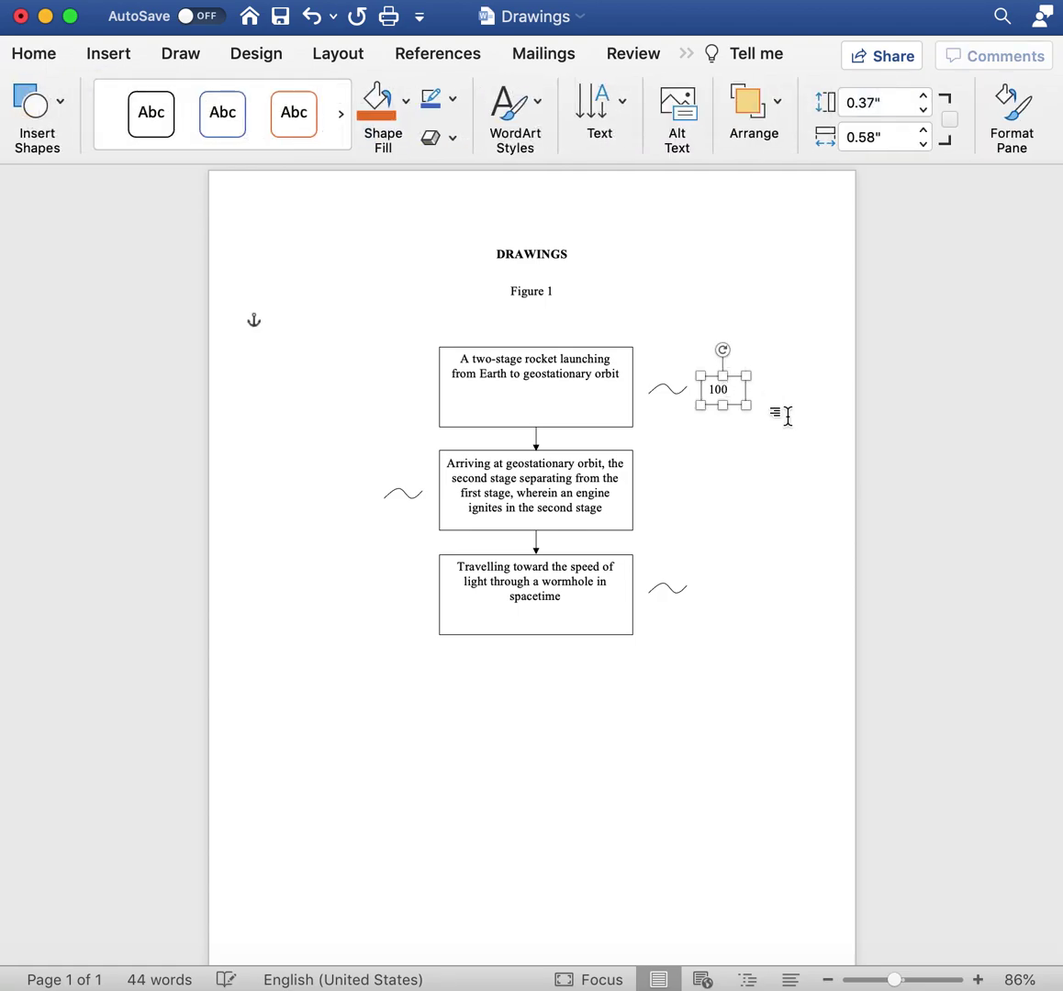
- Set the 100 text box's outline to No line in Format Shape
right_click(734, 397)
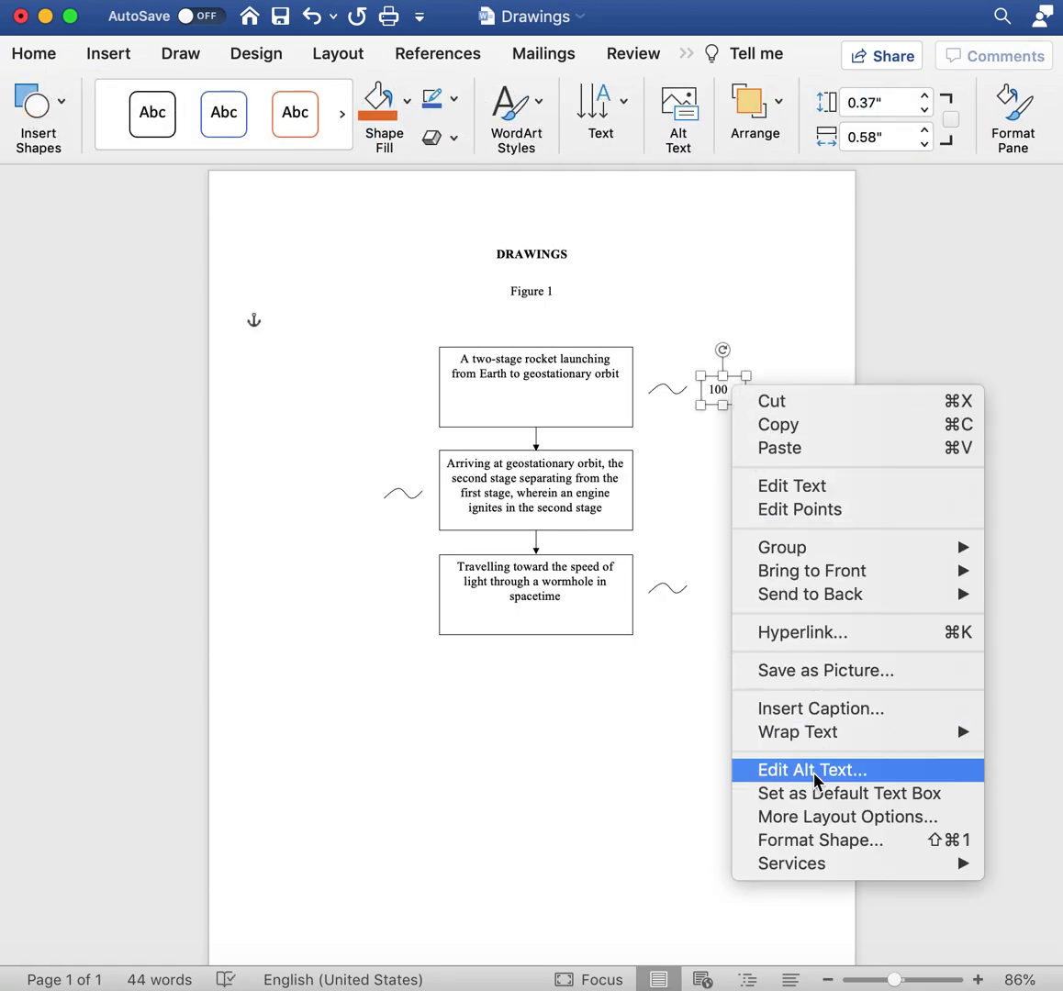
left_click(803, 840)
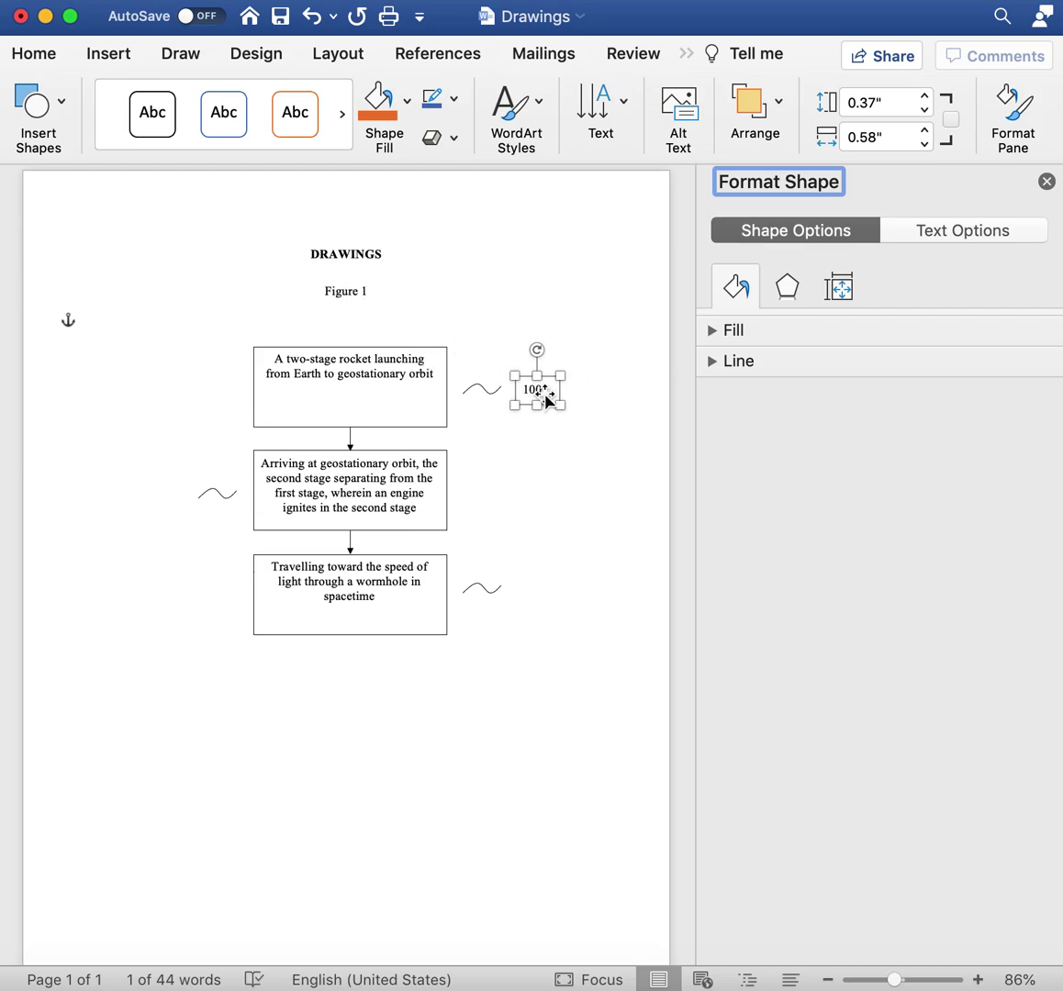
left_click(711, 332)
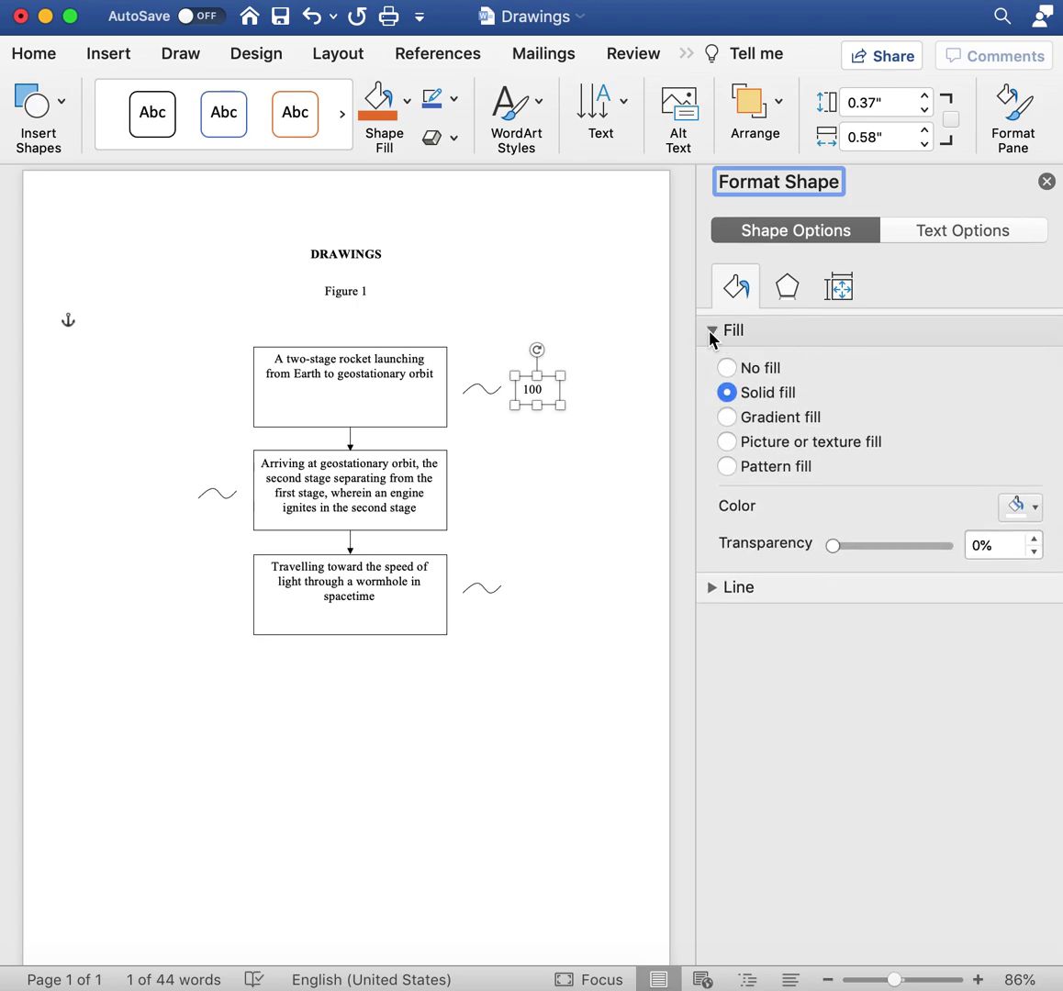
left_click(711, 332)
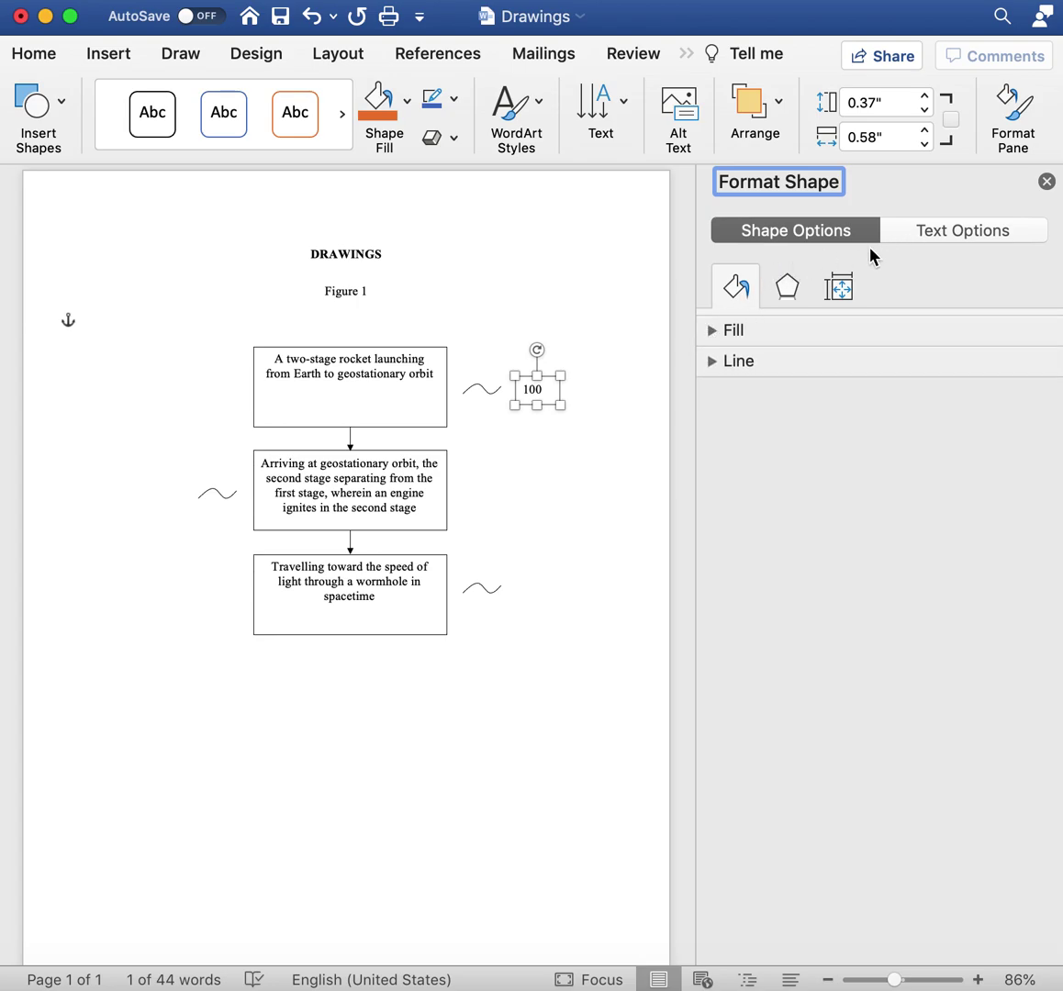
left_click(716, 362)
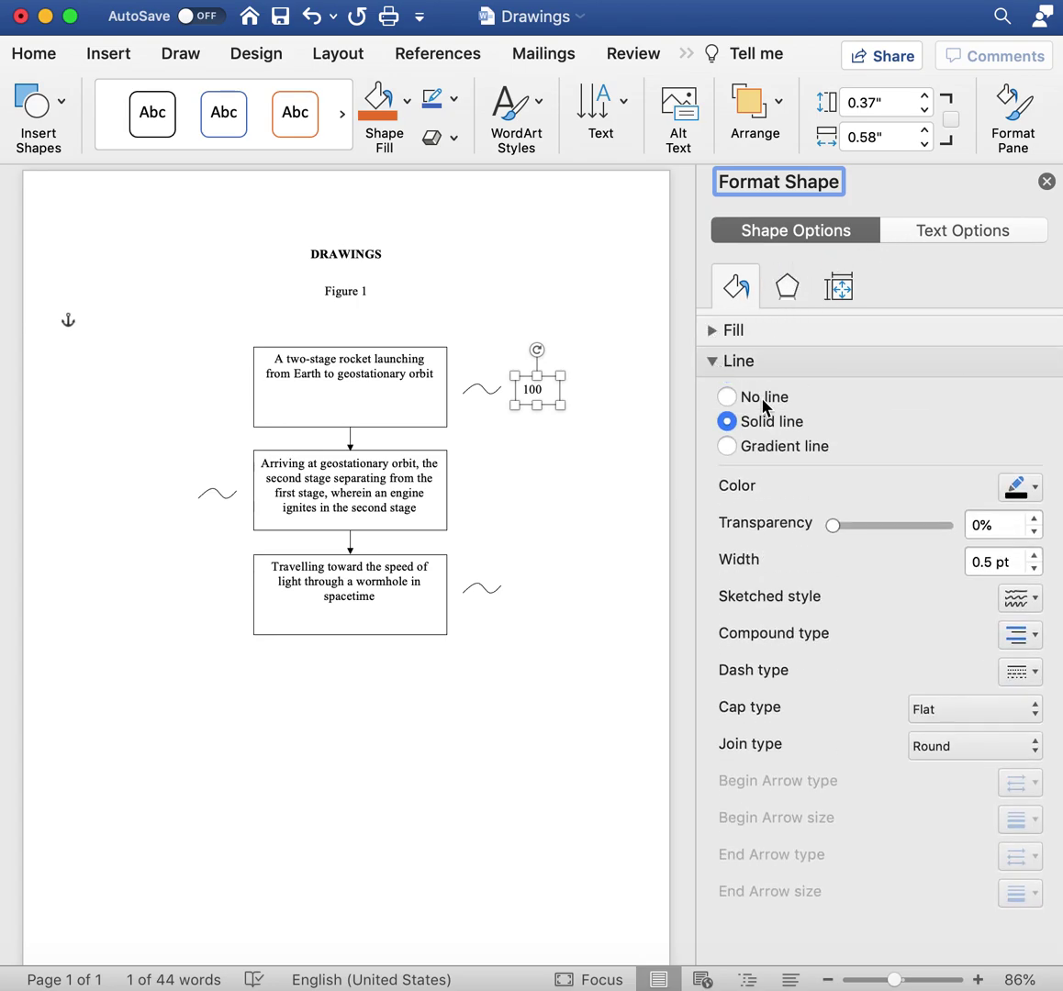
left_click(726, 398)
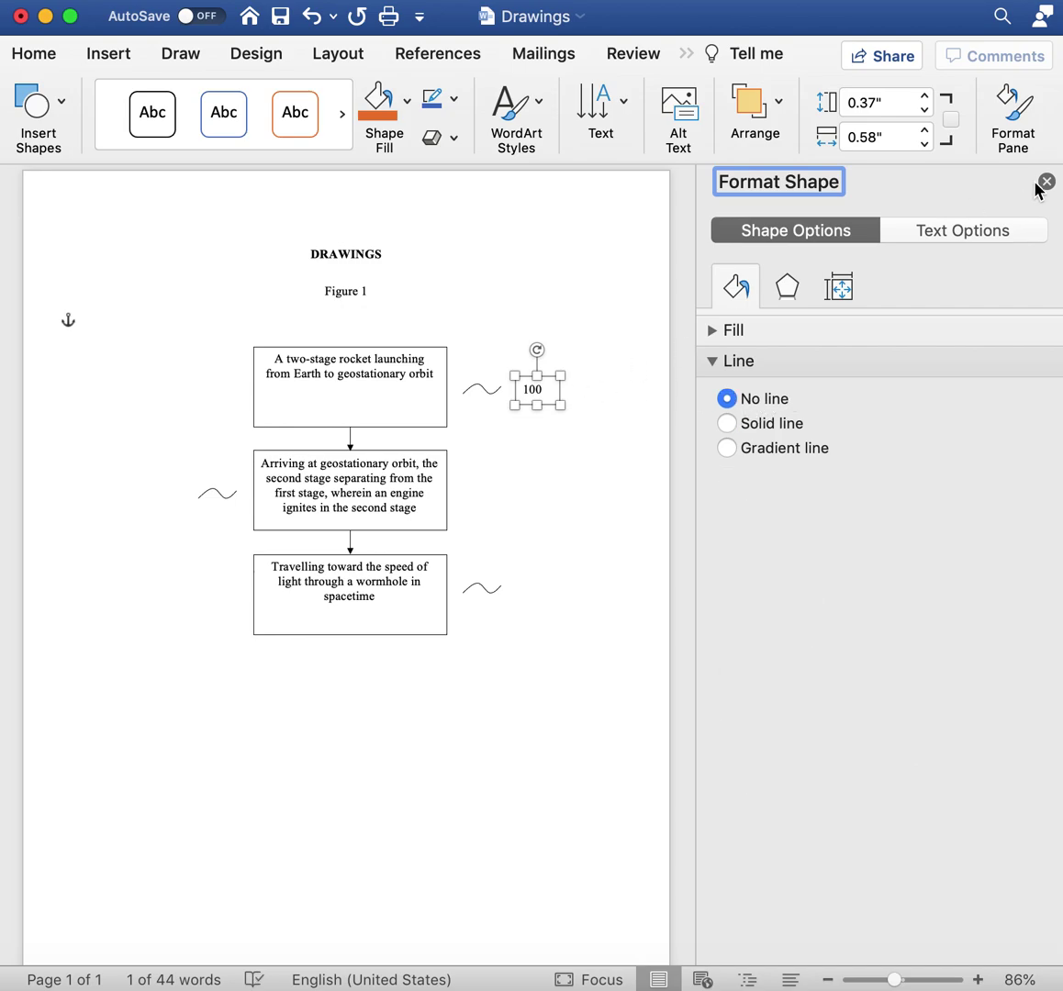
left_click(1045, 182)
- Duplicate the borderless 100 numeral box and place it as 101 left of the middle squiggle
left_click(795, 427)
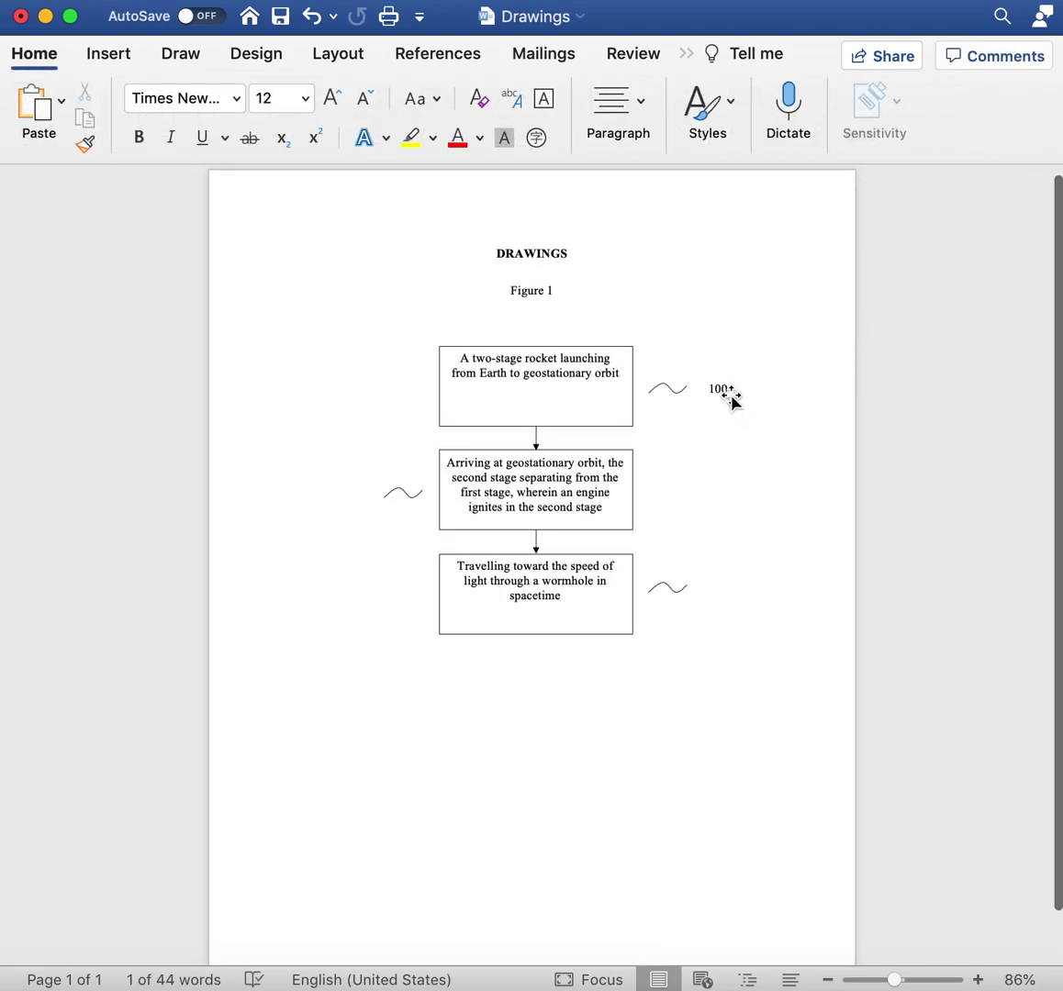
left_click(731, 401)
key("cmd+x")
key("cmd+v")
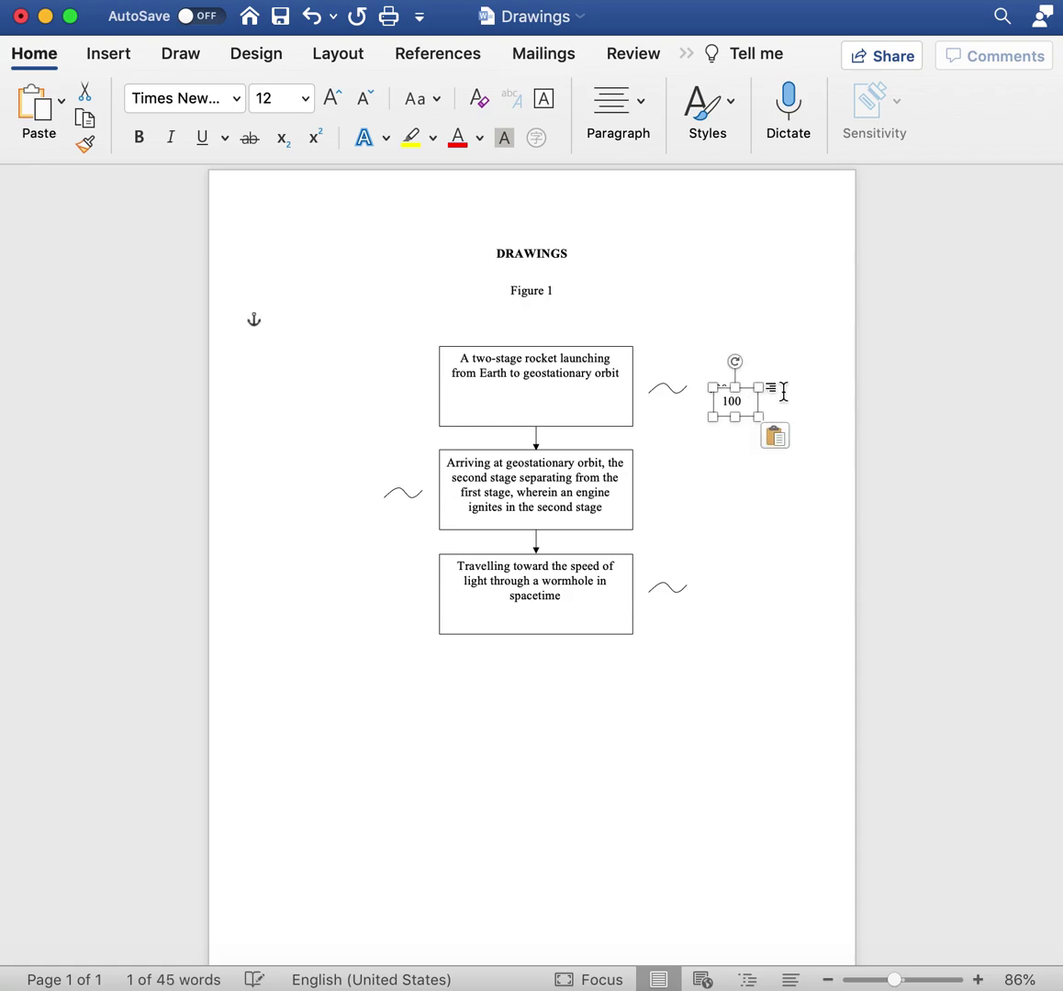
left_click(783, 391)
left_click(738, 403)
left_click_drag(737, 403, 365, 503)
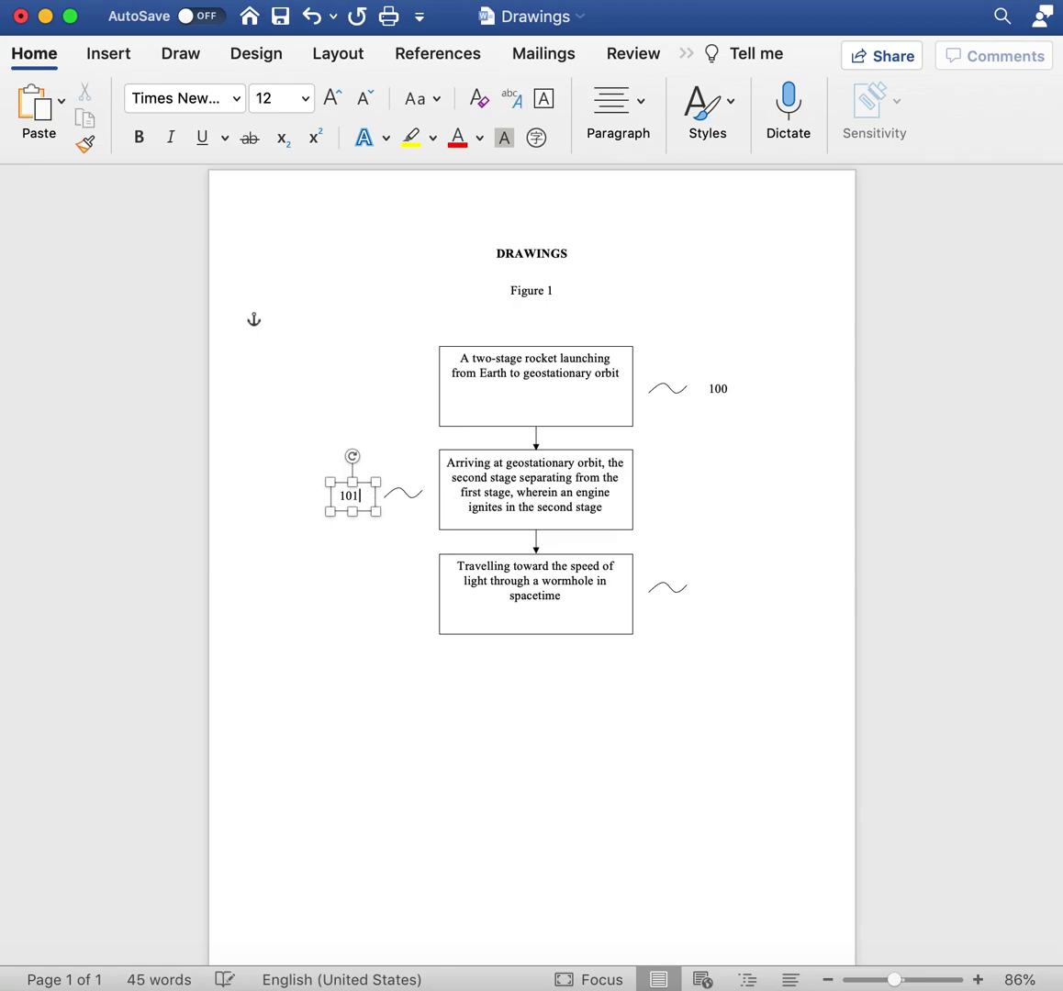
- Duplicate the 101 box beside the bottom box's squiggle and change it to 102
left_click(728, 543)
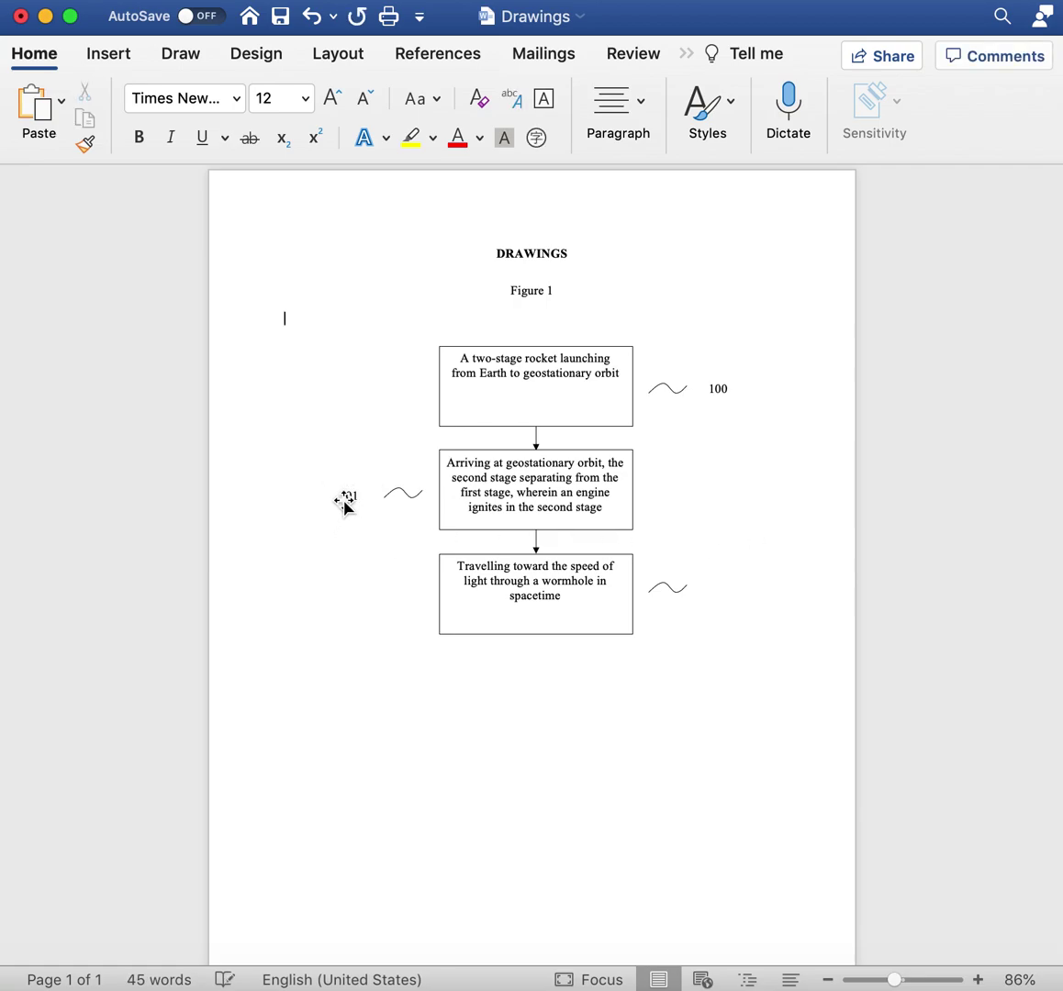
left_click(344, 504)
key("super+c")
key("super+v")
left_click(723, 512)
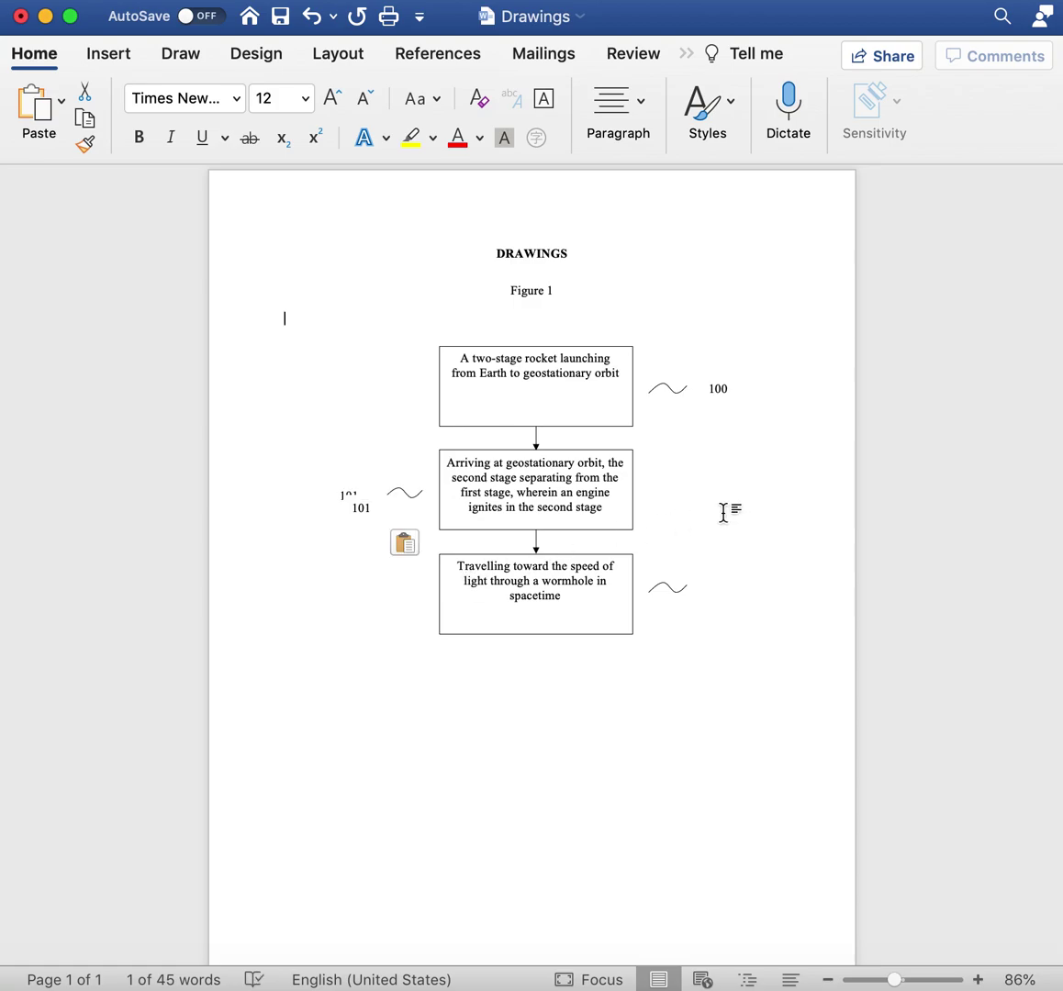
left_click_drag(362, 510, 731, 597)
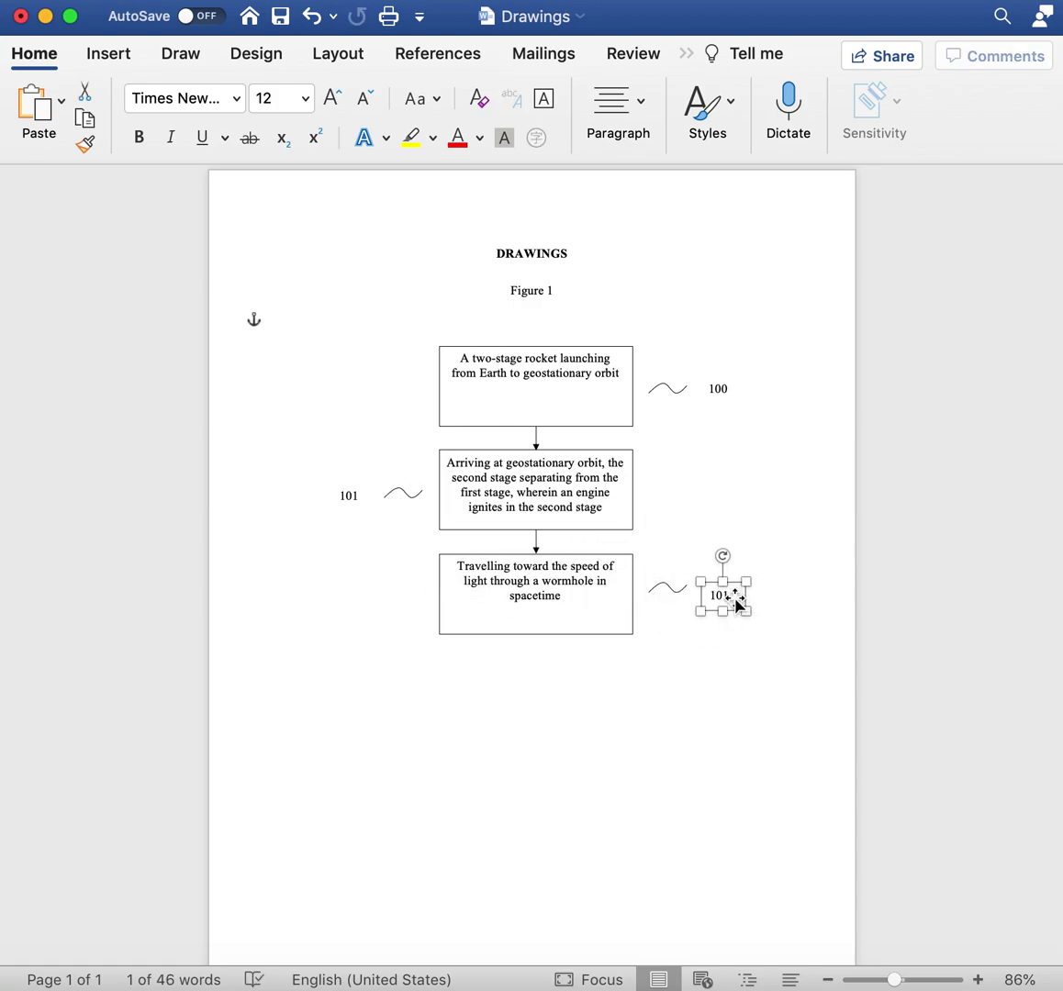
left_click(720, 594)
key("BackSpace")
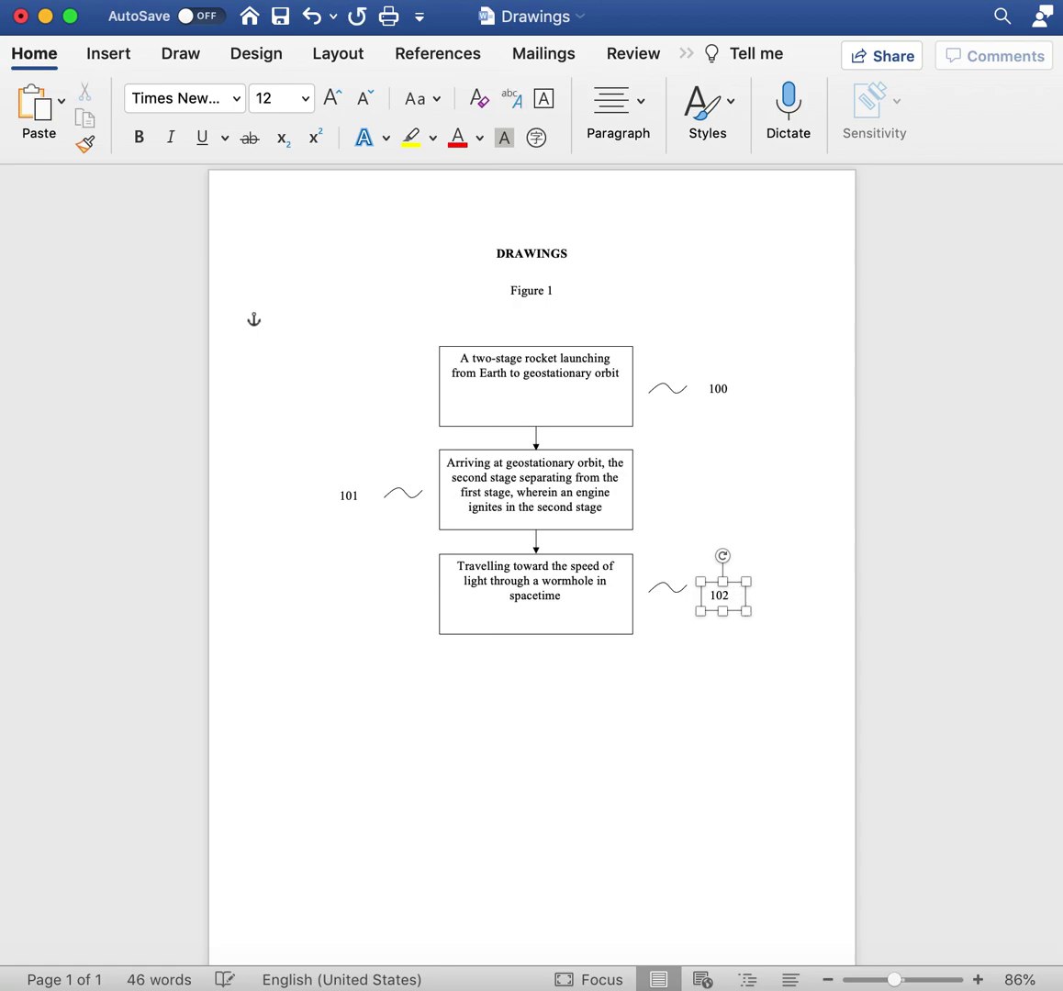
left_click(530, 813)
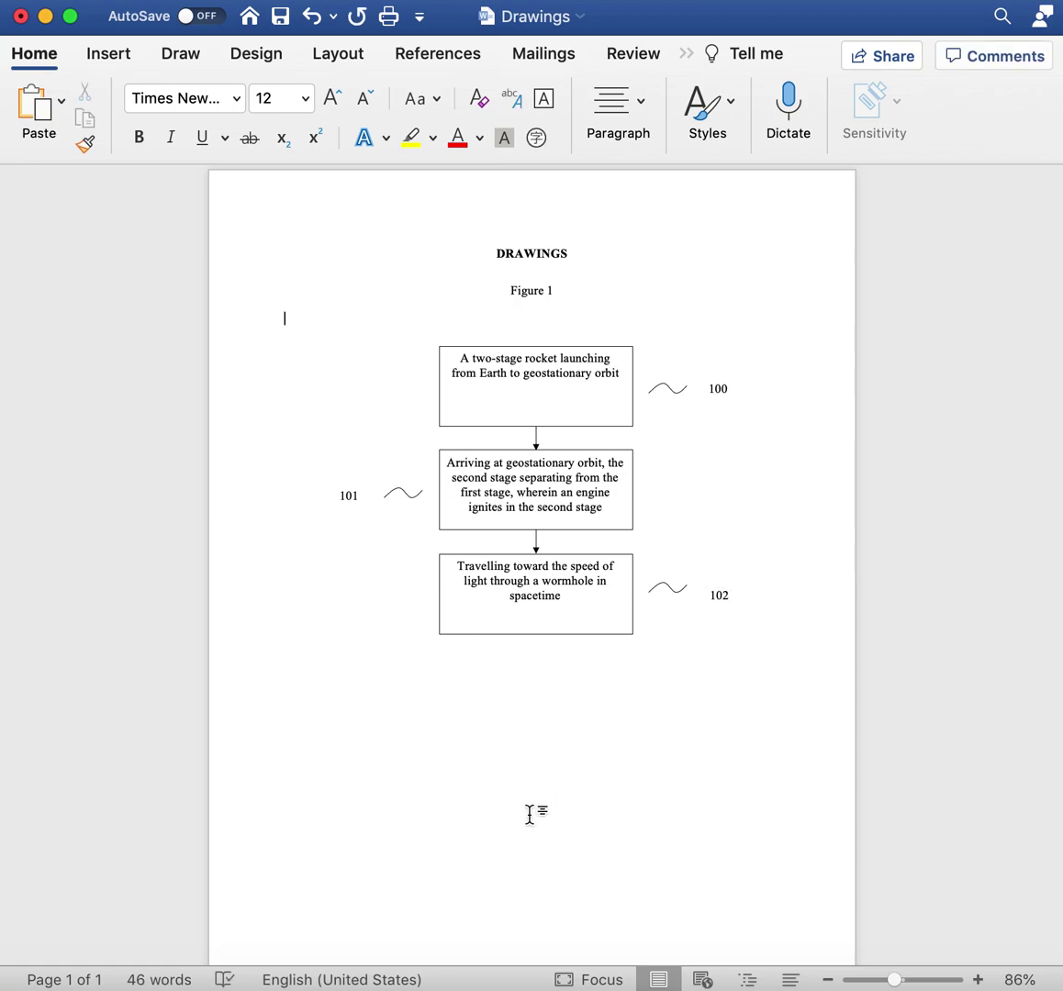